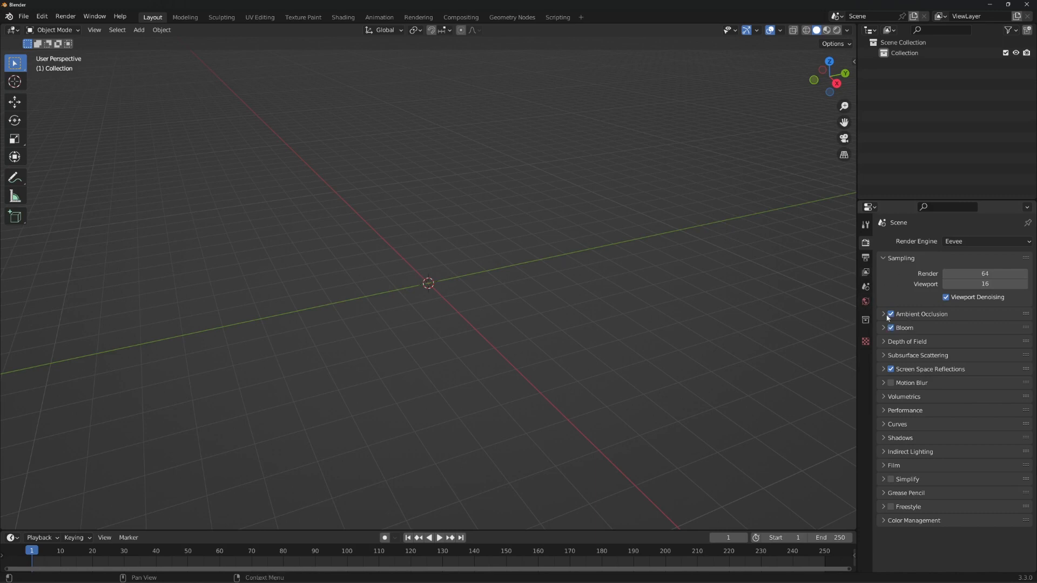
Step: Enable nodes for the world's surface and show the World shader nodes in the Shading workspace
click(865, 300)
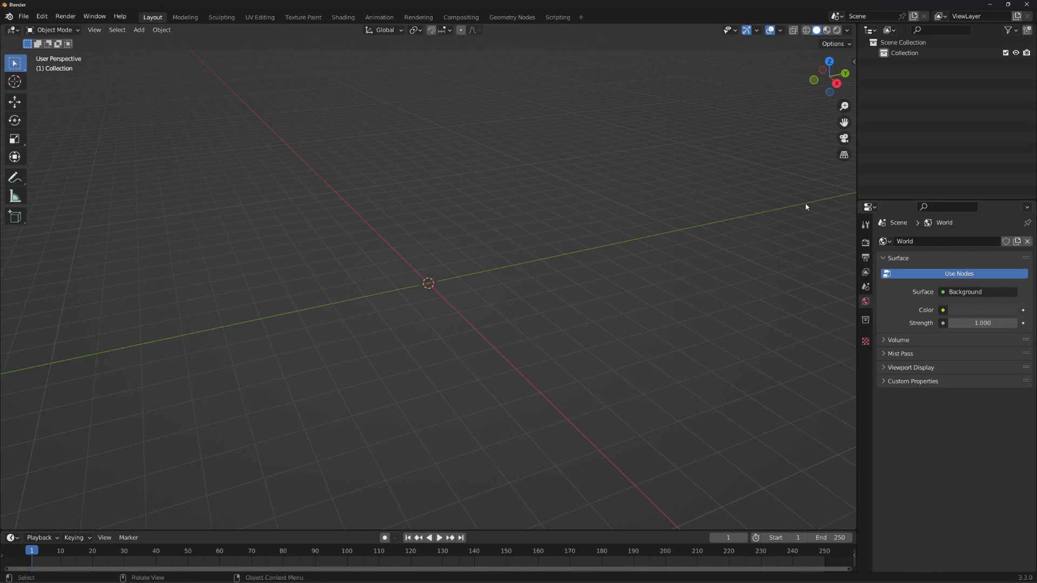
click(967, 277)
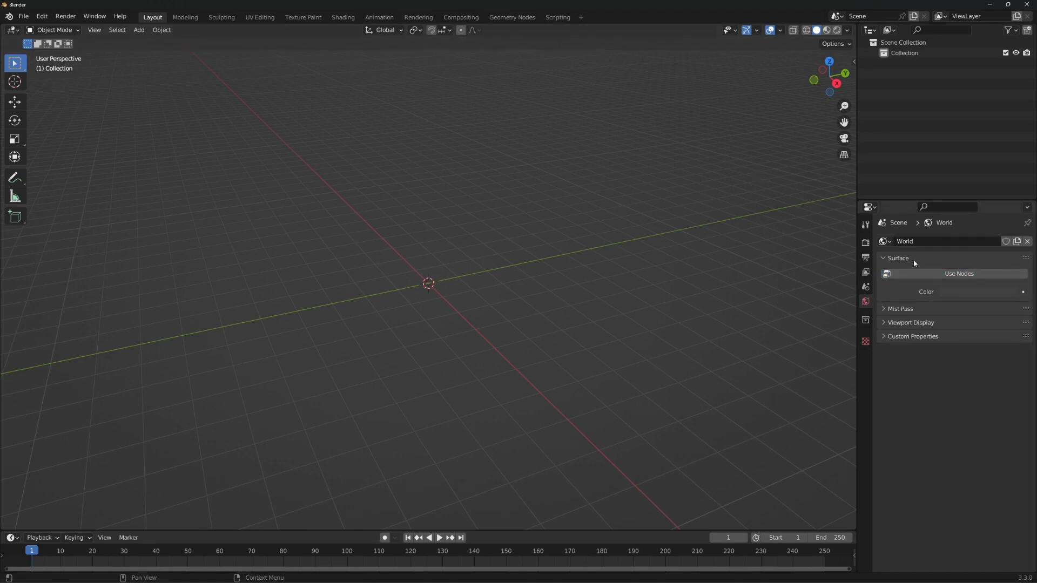
click(931, 274)
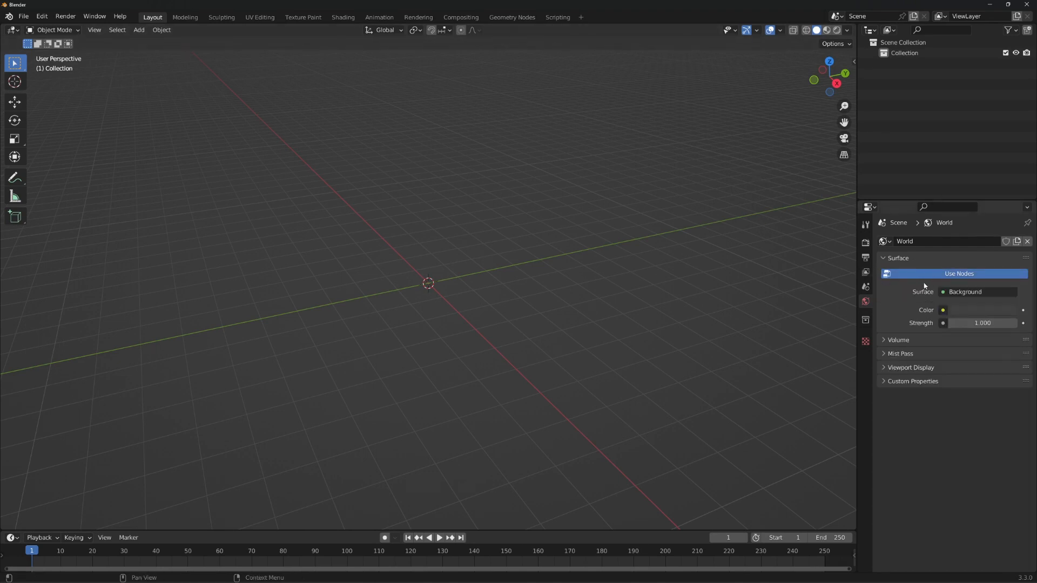
click(348, 19)
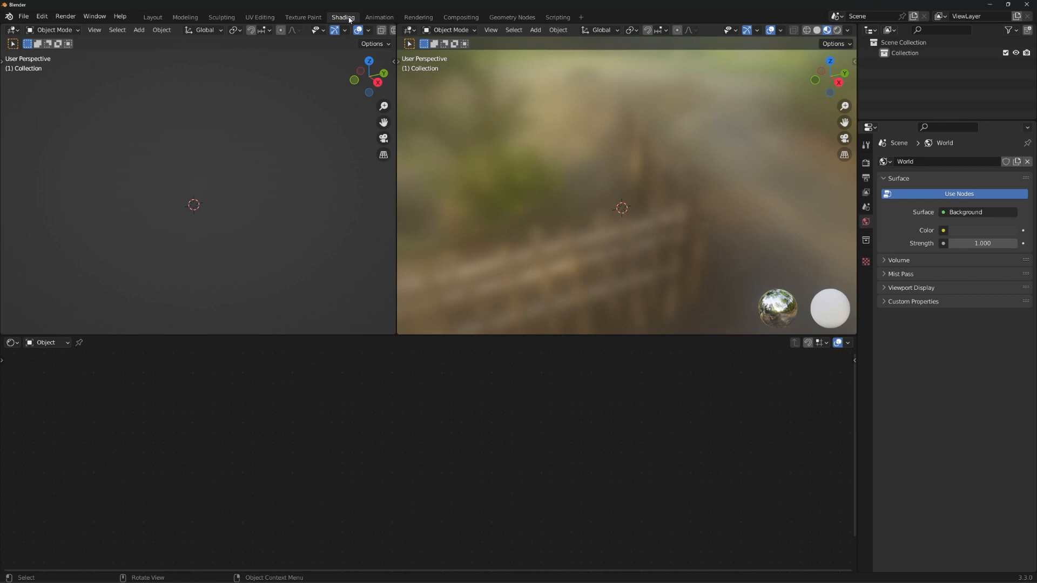
click(47, 342)
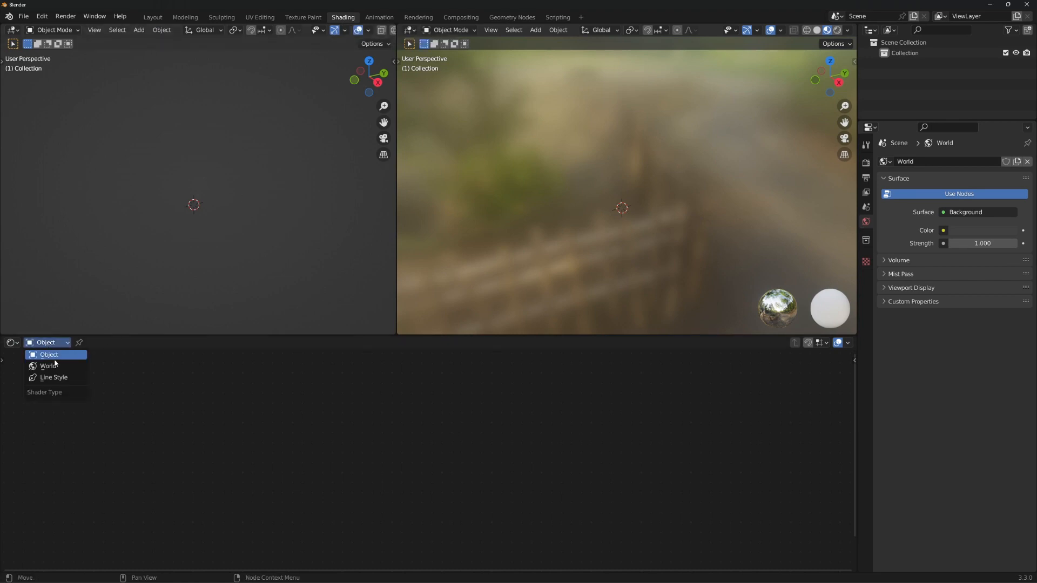
click(49, 367)
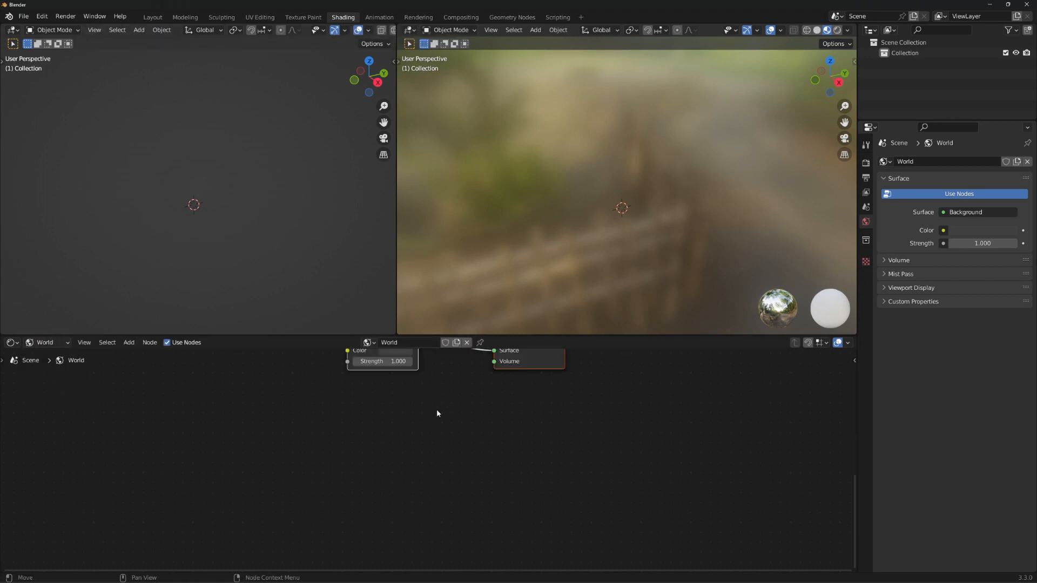
middle_drag(437, 414, 444, 498)
middle_drag(262, 433, 482, 433)
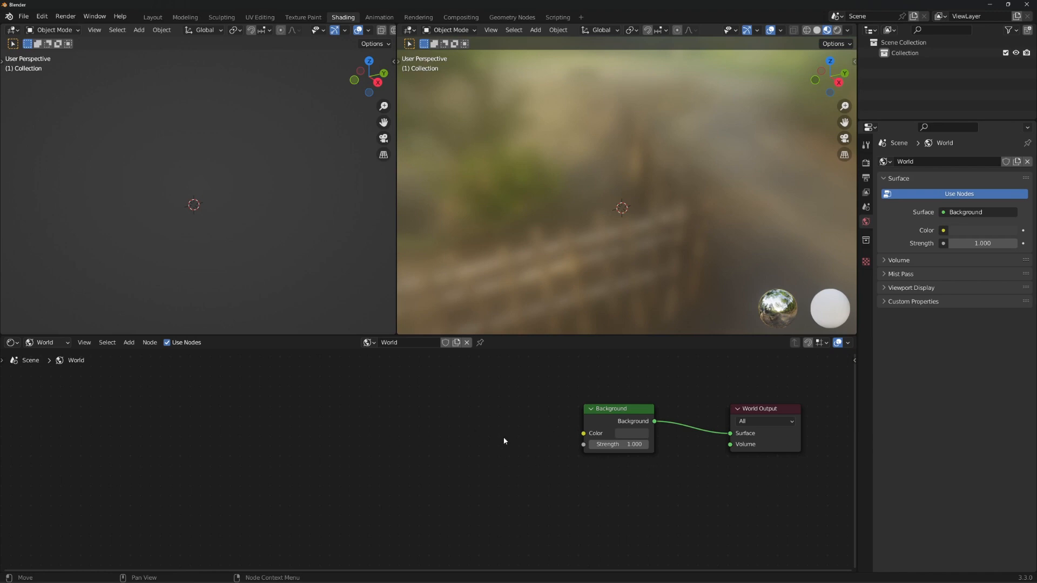
middle_drag(320, 417, 446, 423)
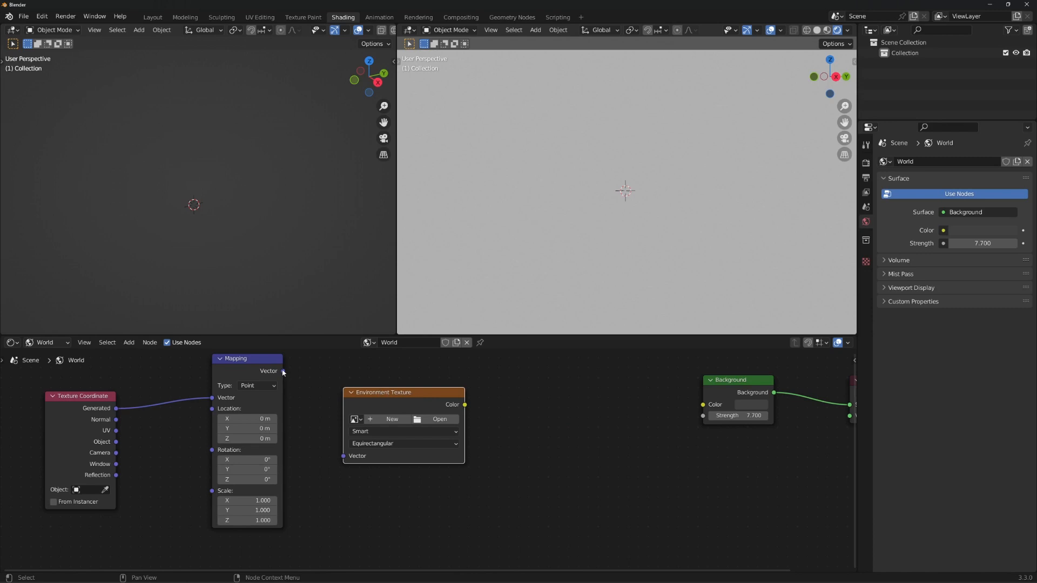
Step: Connect the Environment Texture's Color output to the Background color input and load the Pexels starry-sky JPG into the texture
click(565, 425)
key(shift+a)
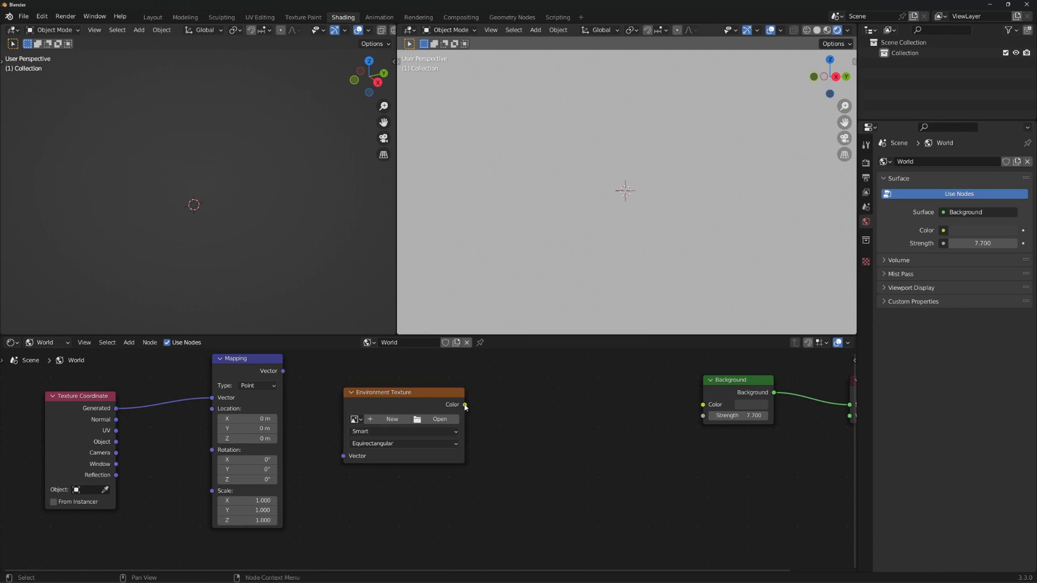
drag(464, 405, 703, 405)
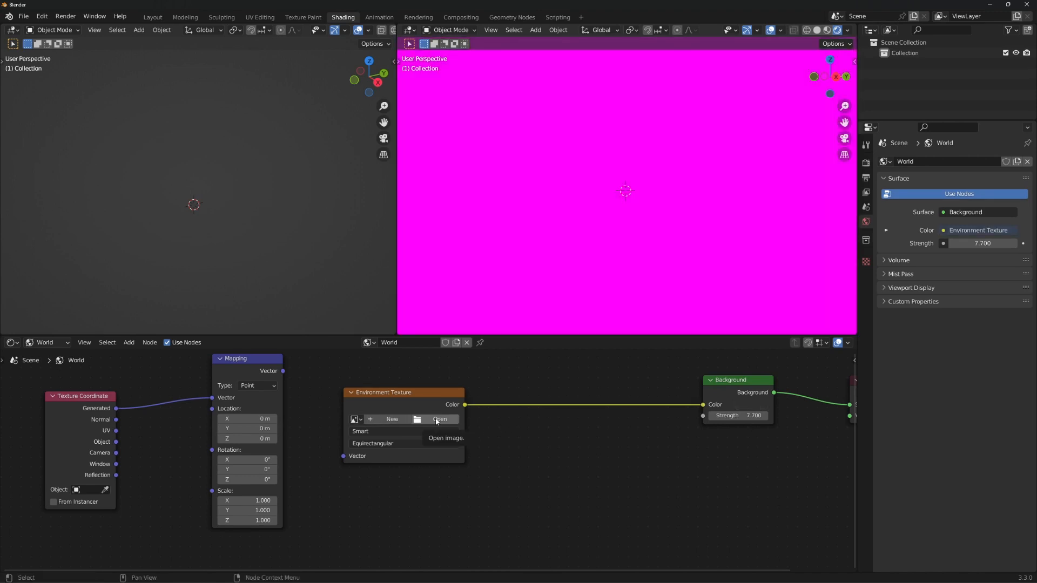
click(436, 420)
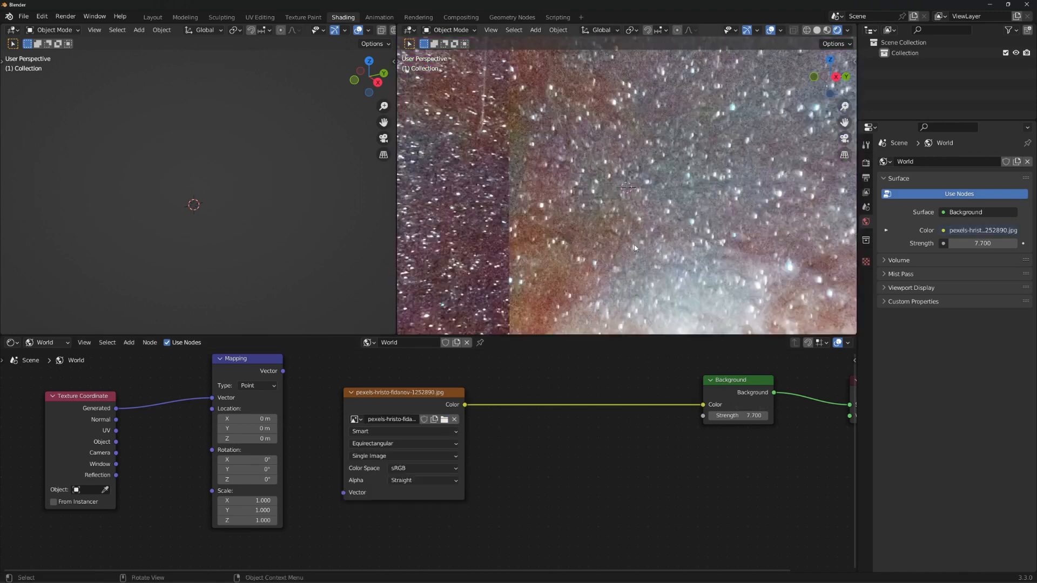
Step: Set the Background strength to 4.7 and link the Mapping node's Vector output to the environment image's Vector input
mouse_move(747, 415)
mouse_down()
mouse_move(764, 415)
mouse_move(744, 415)
mouse_up()
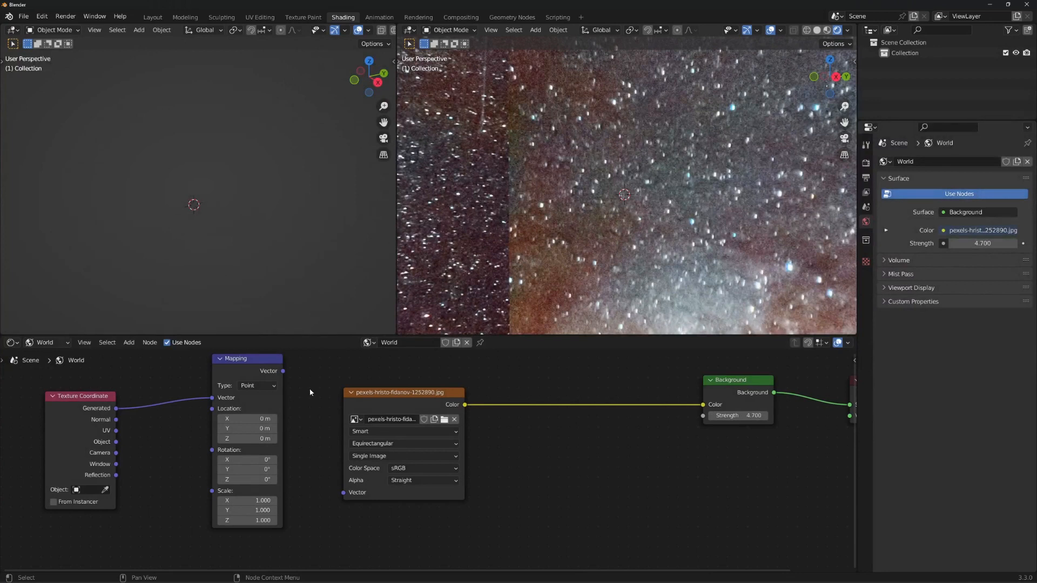
drag(283, 371, 347, 494)
mouse_move(648, 227)
middle_down()
mouse_move(721, 98)
mouse_move(620, 182)
mouse_move(556, 298)
mouse_move(561, 263)
mouse_move(511, 170)
mouse_move(652, 209)
middle_up()
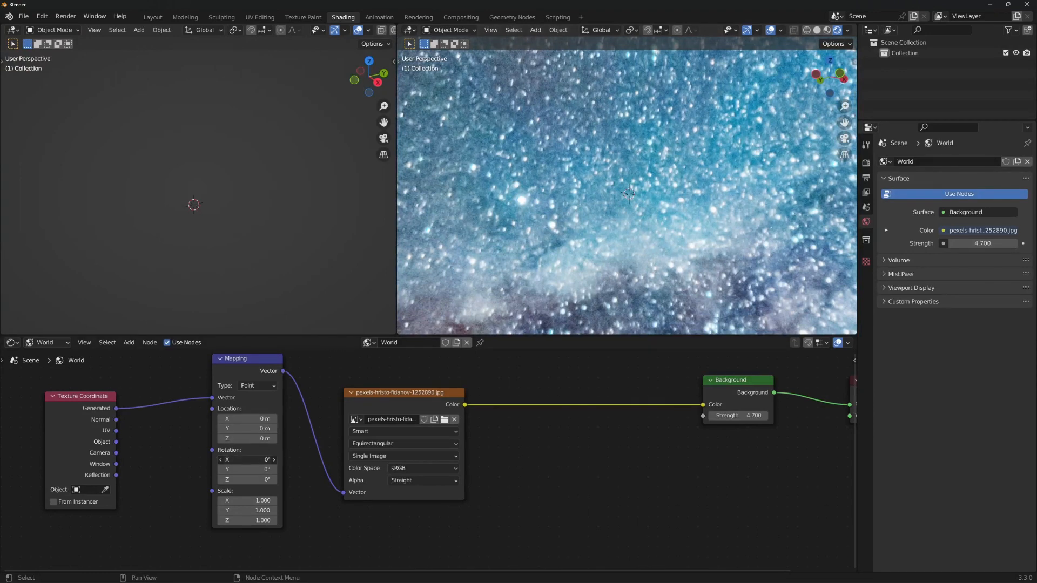
Step: Try a slight X rotation in the Mapping node and reset it to 0°
mouse_move(248, 459)
mouse_down()
mouse_move(265, 459)
mouse_move(254, 460)
mouse_up()
click(254, 460)
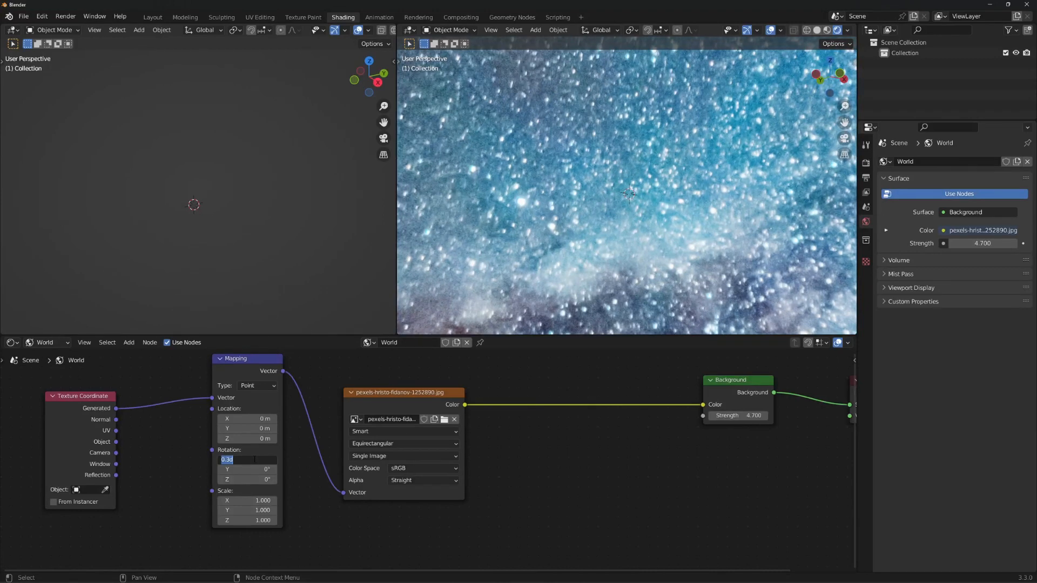
text(0)
key(Return)
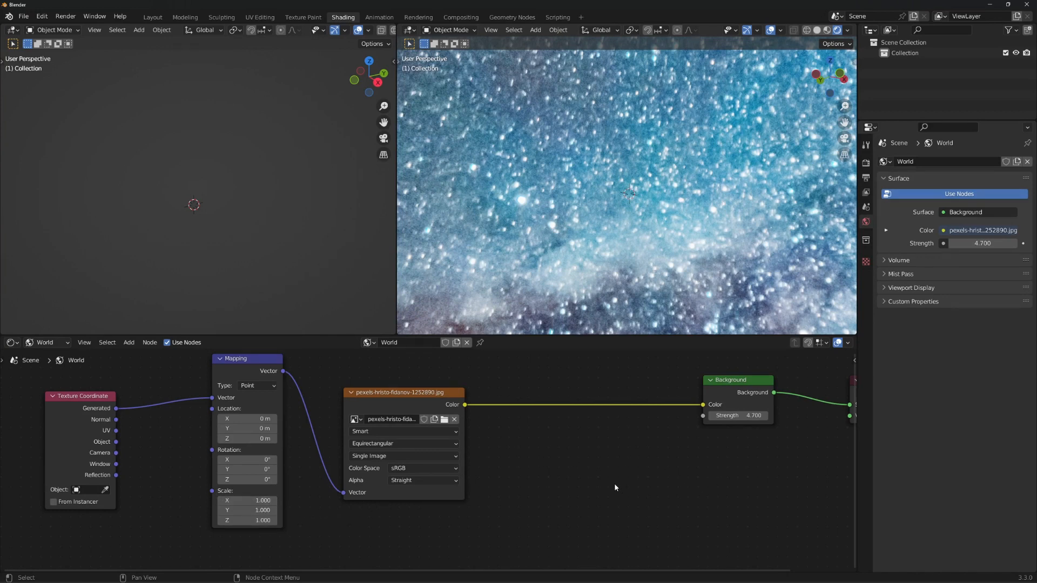
Step: Insert an RGB Curves node on the link between the environment image and the Background node
key(shift+a)
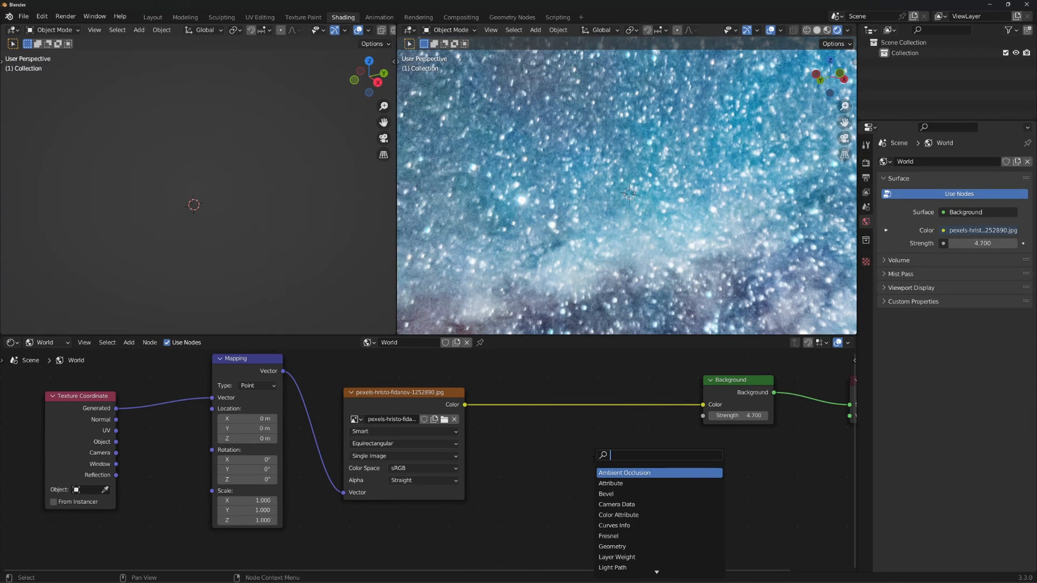
text(colo)
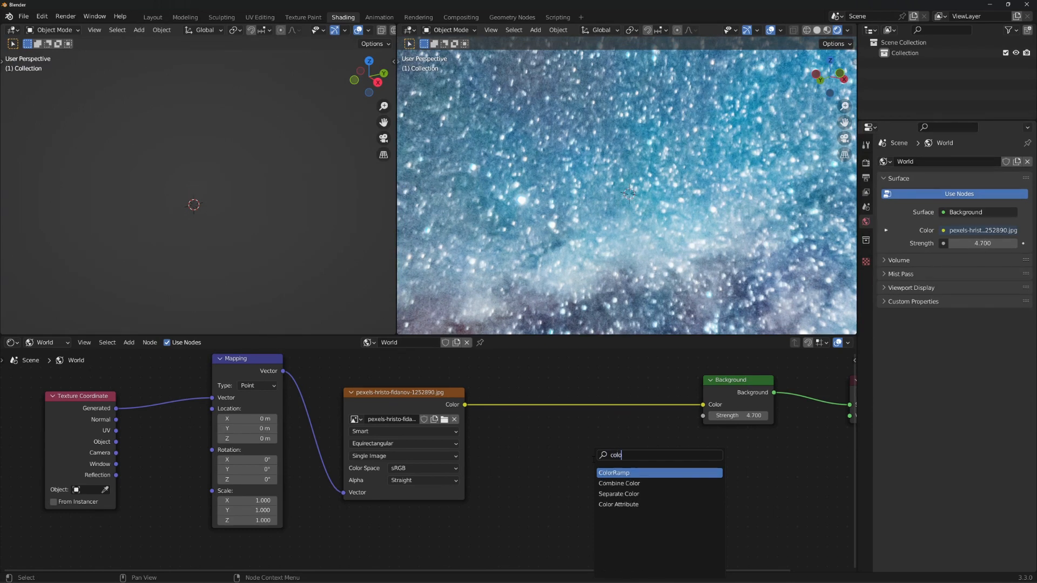
key(BackSpace)
key(BackSpace)
key(BackSpace)
key(BackSpace)
text(rg)
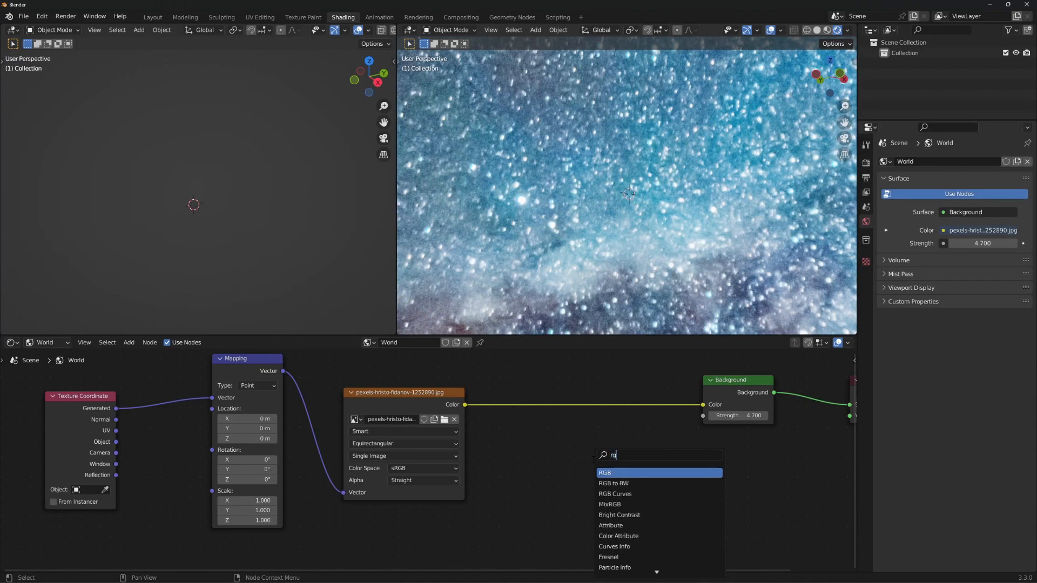
text(b cur)
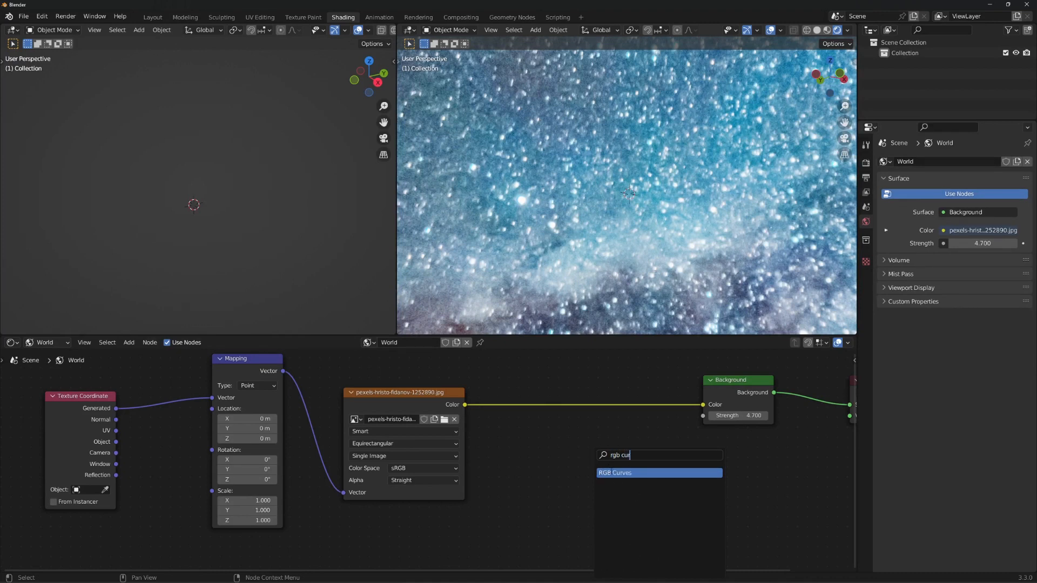
key(Return)
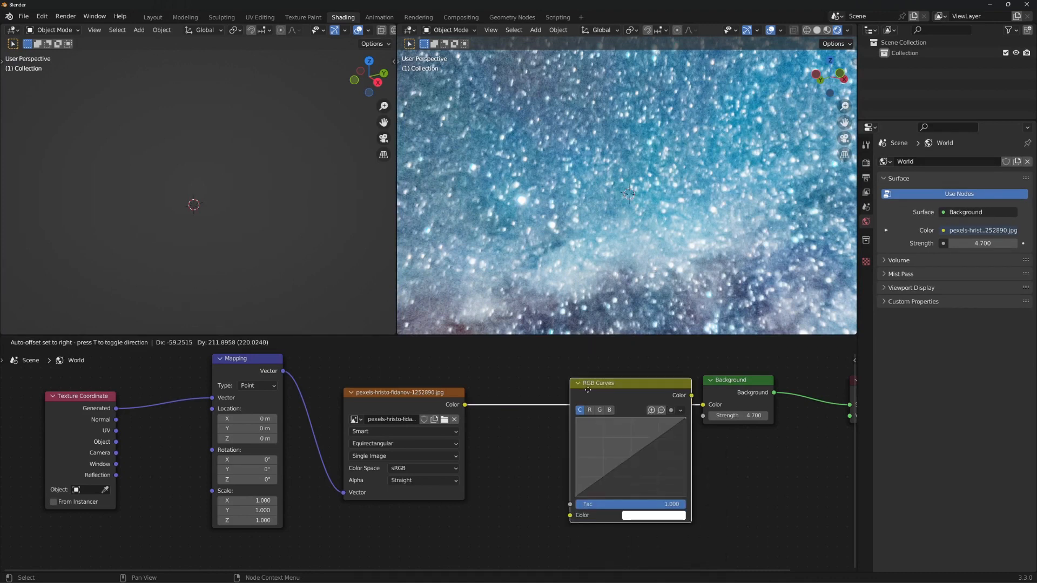
click(581, 479)
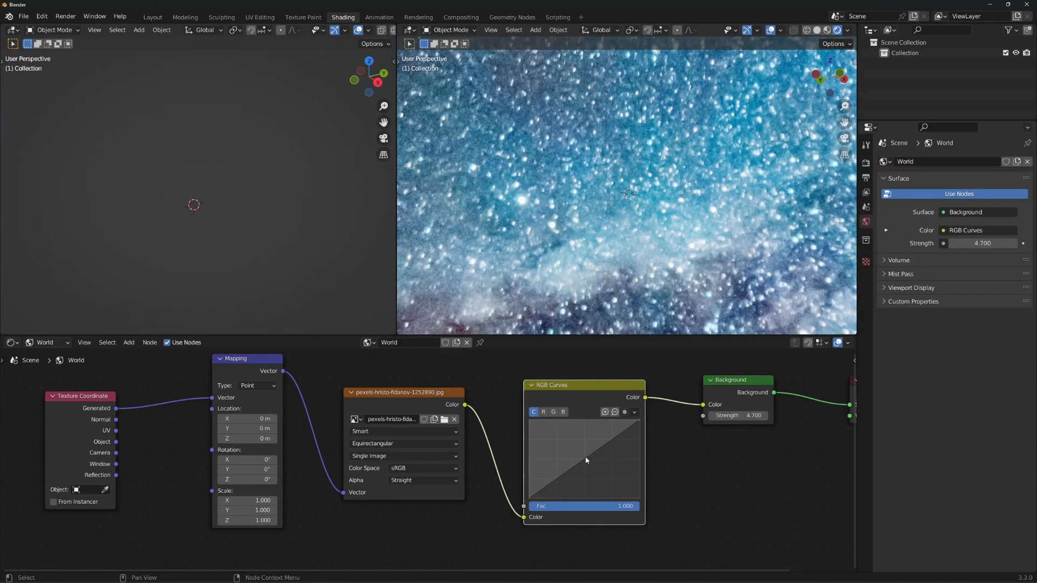
Step: Darken the star background by bending the combined RGB curve down through a point at about 0.734, 0.260
drag(586, 459, 611, 478)
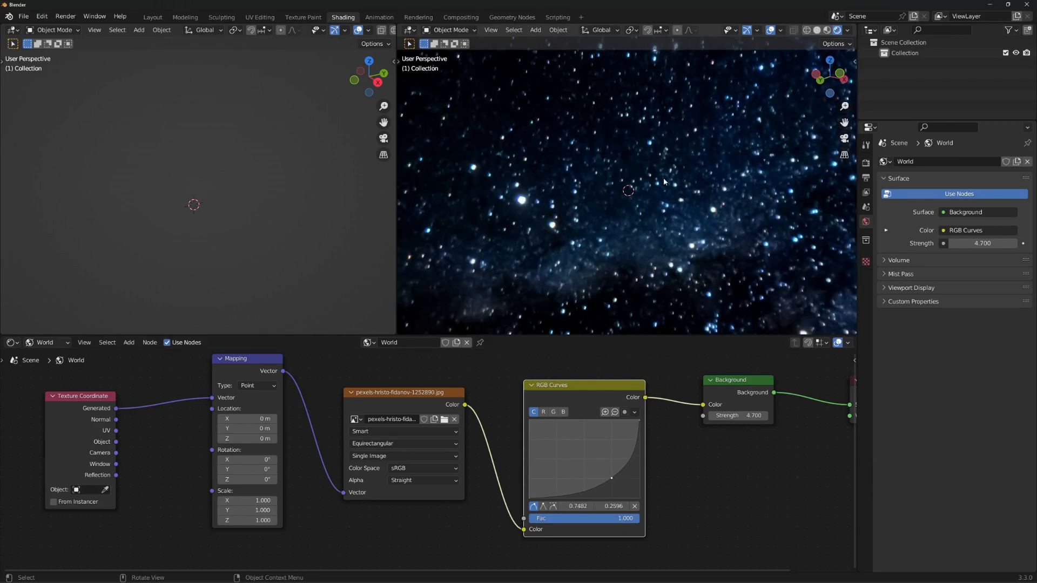
middle_drag(627, 189, 721, 147)
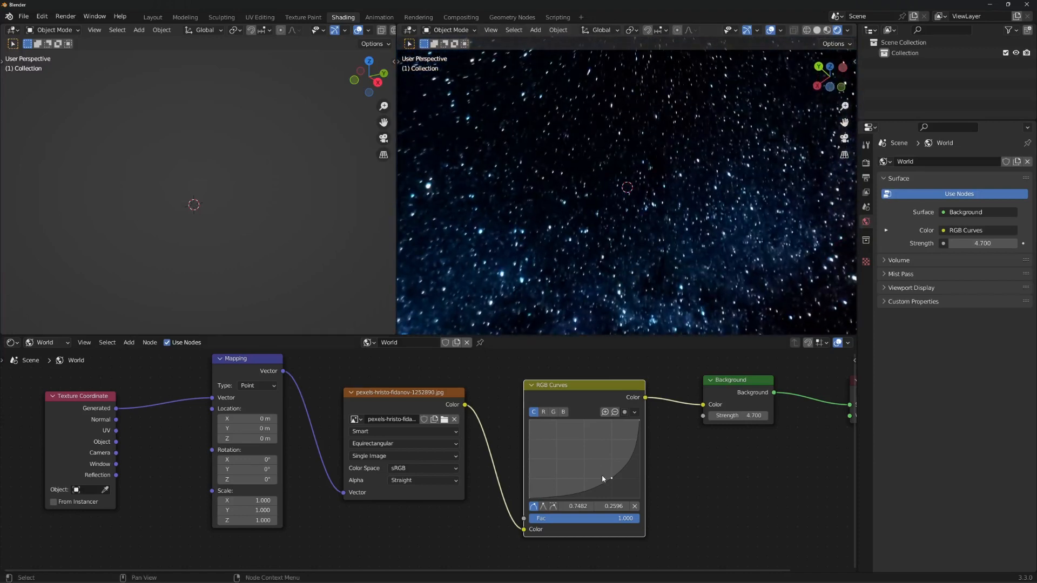
drag(611, 478, 585, 463)
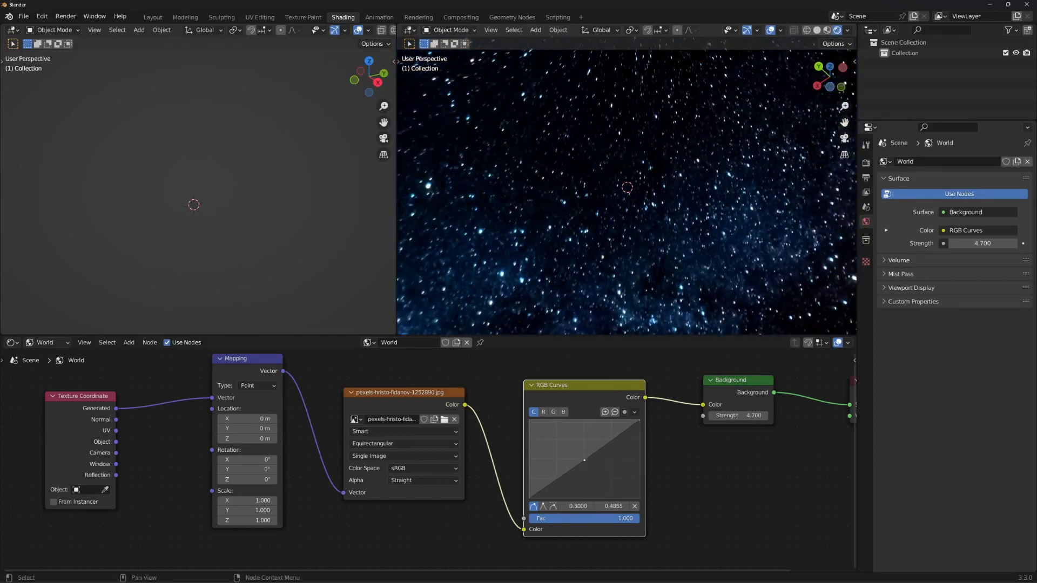
middle_drag(578, 232, 692, 280)
drag(584, 460, 611, 478)
middle_drag(660, 215, 511, 246)
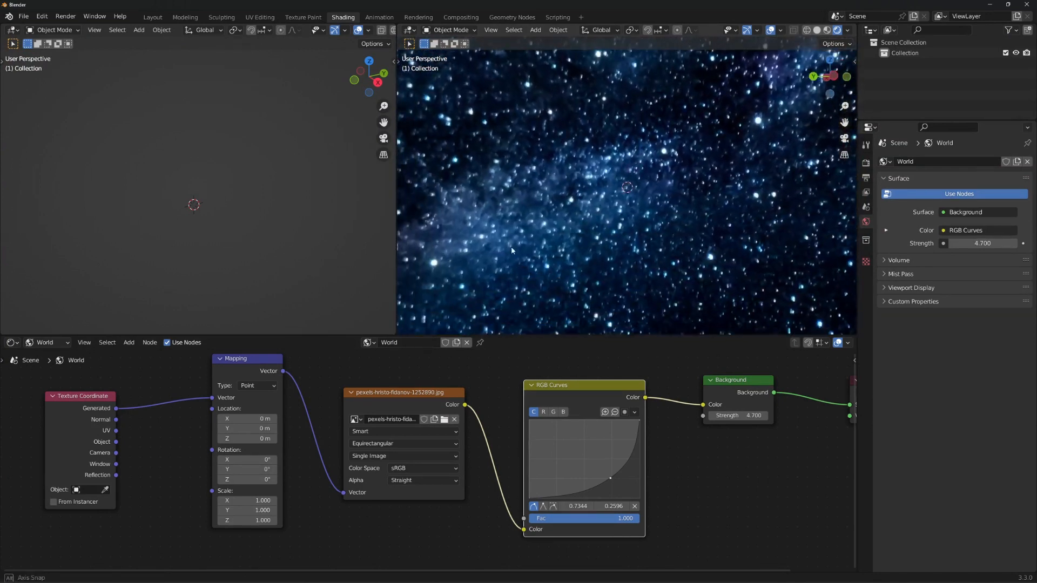
middle_drag(657, 201, 624, 216)
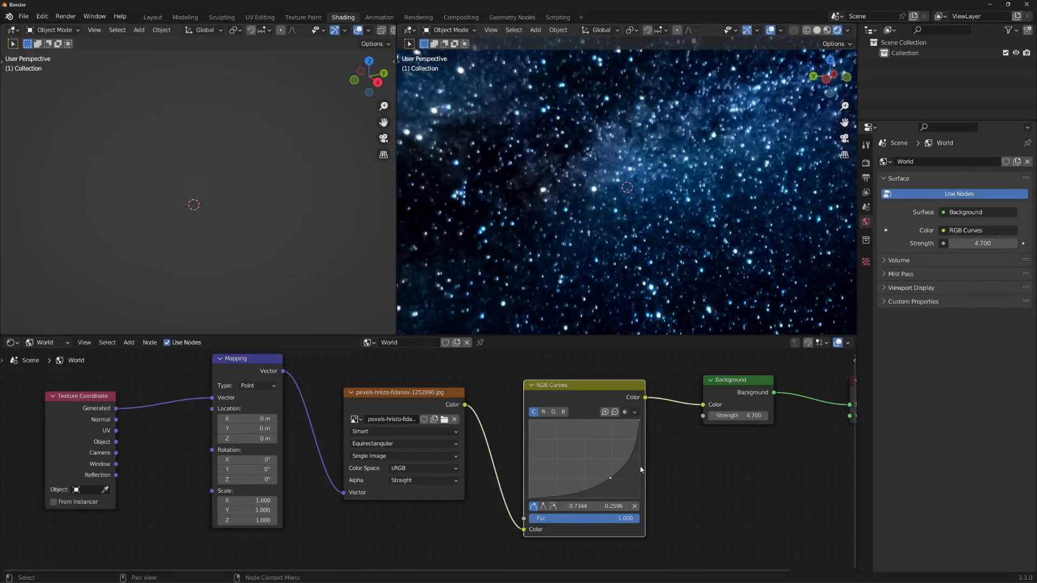
middle_drag(611, 214, 625, 189)
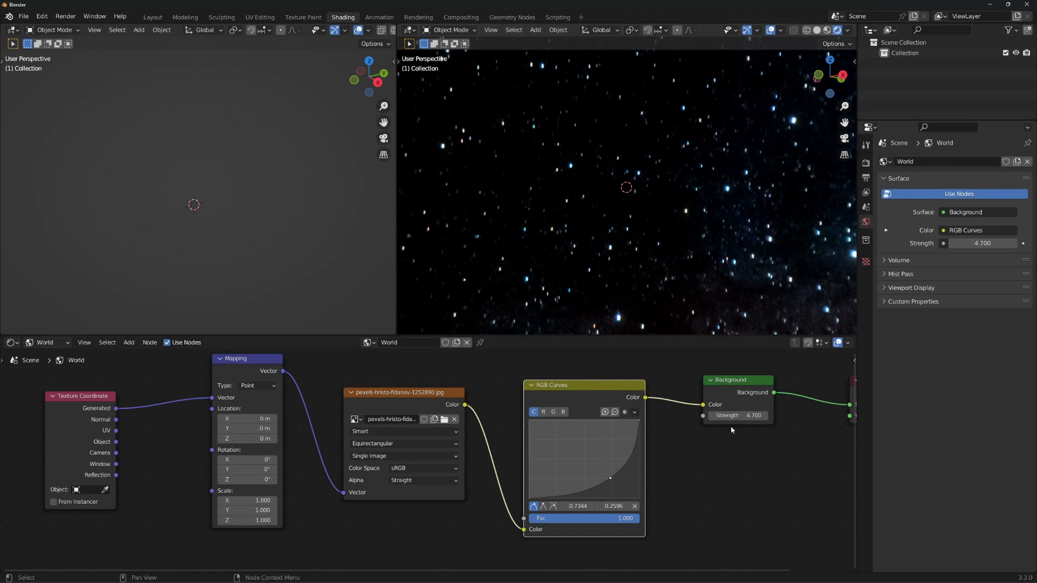
Step: Raise the Background node's strength to 9.9 and check the starry sky all around
drag(739, 416, 766, 416)
middle_drag(660, 258, 733, 242)
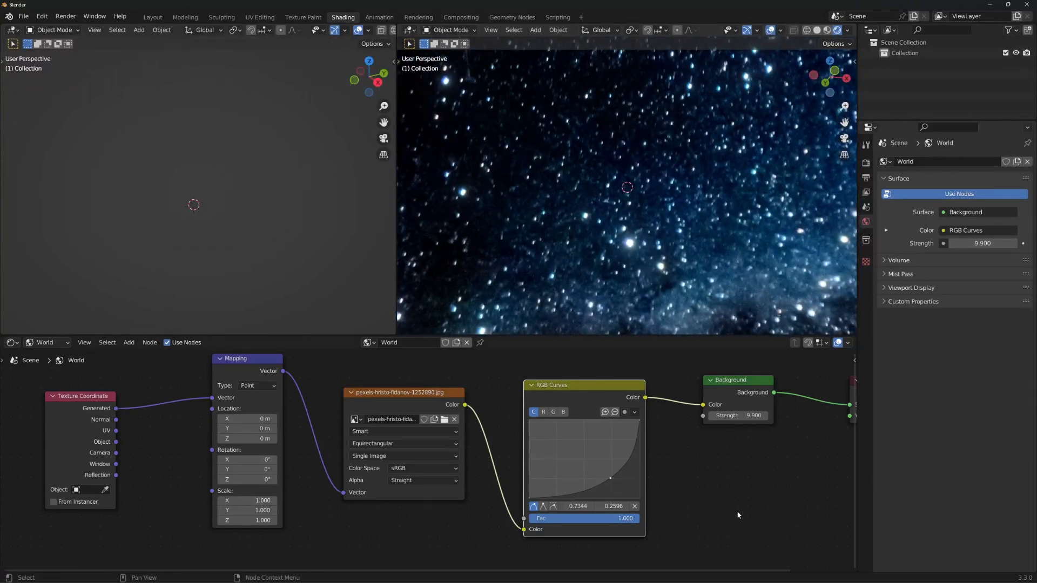
scroll(739, 497, down, 2)
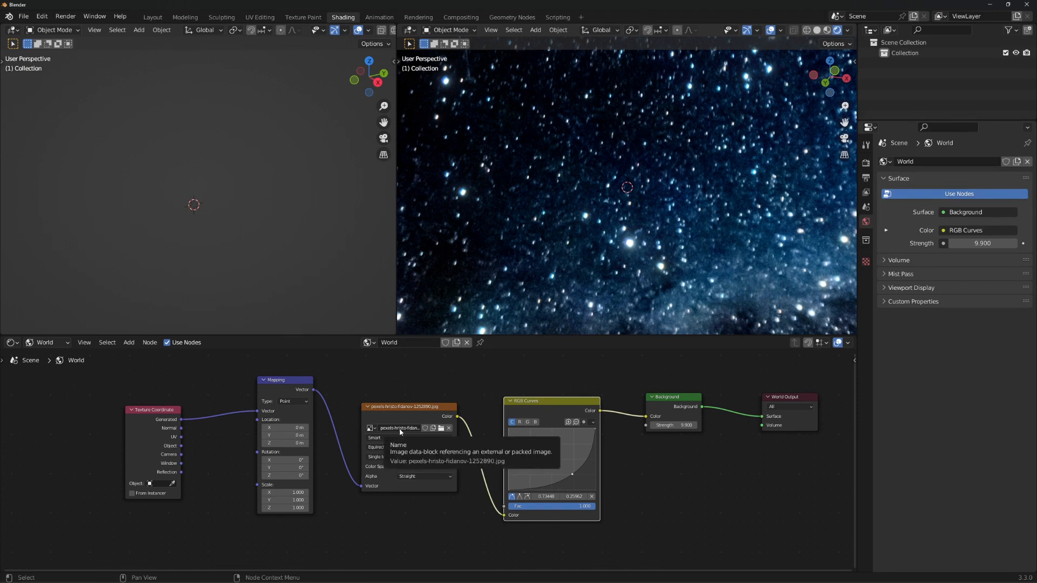
middle_drag(603, 196, 626, 223)
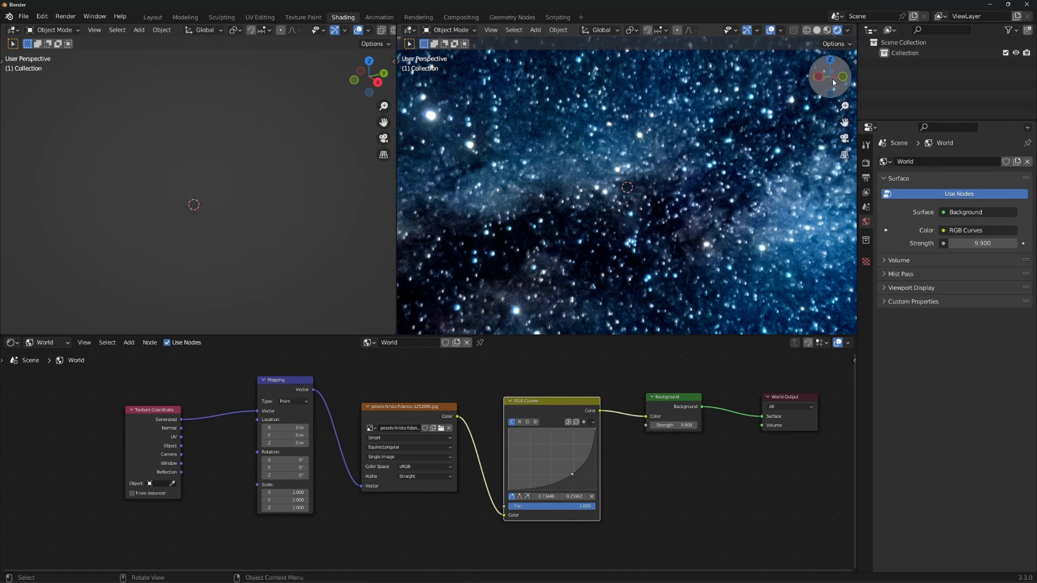
Step: Add a UV sphere at the origin in the Layout workspace and open its modifier settings
click(152, 17)
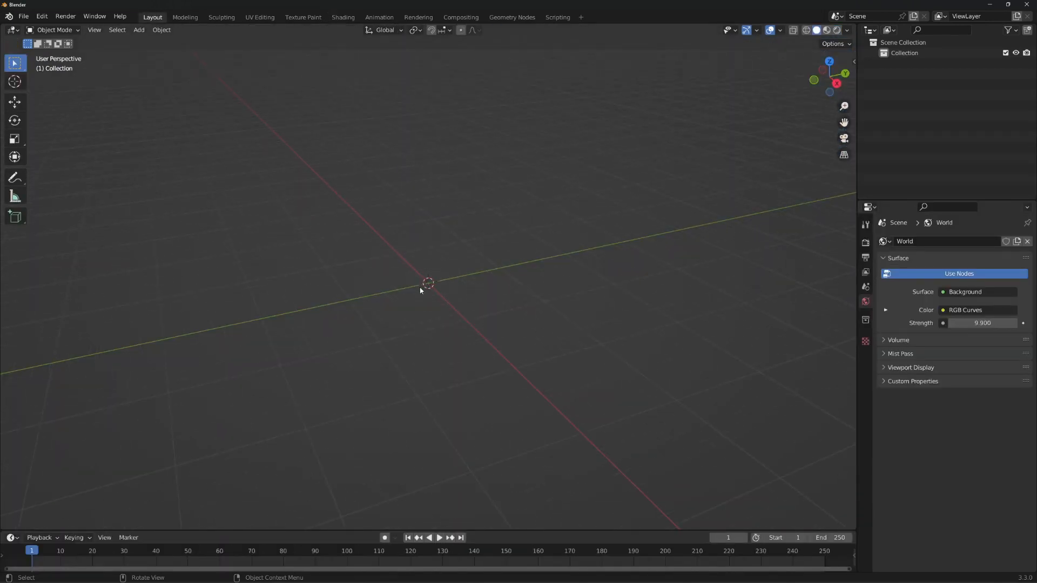
mouse_move(422, 284)
middle_down()
mouse_move(416, 273)
mouse_move(431, 300)
middle_up()
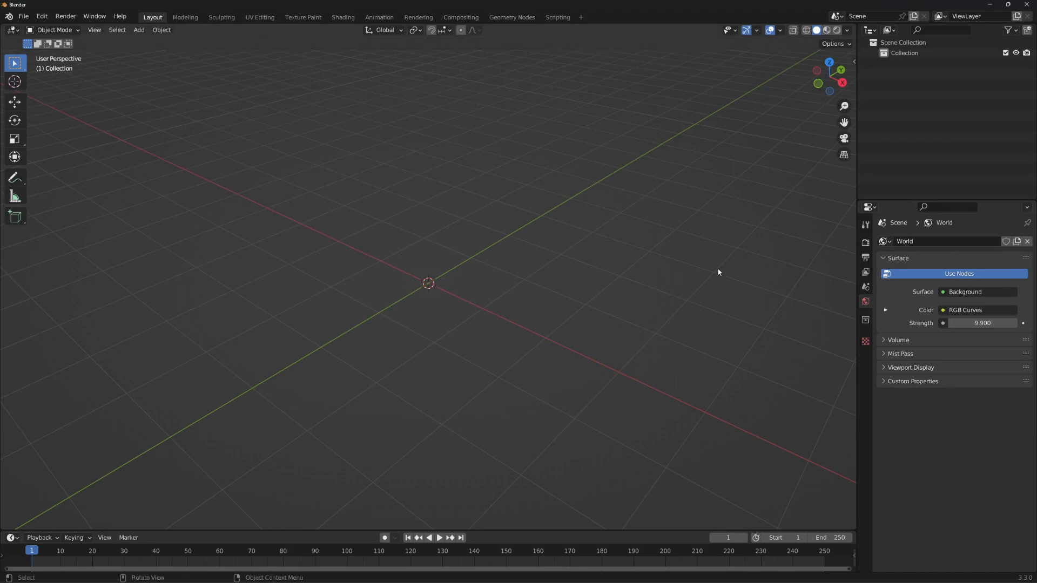
key(shift+a)
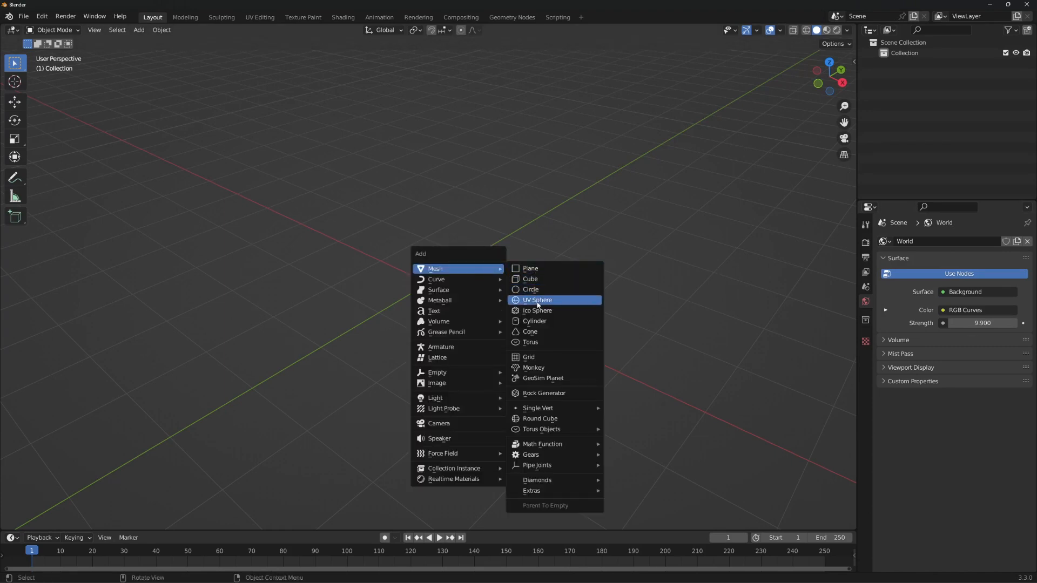
click(538, 301)
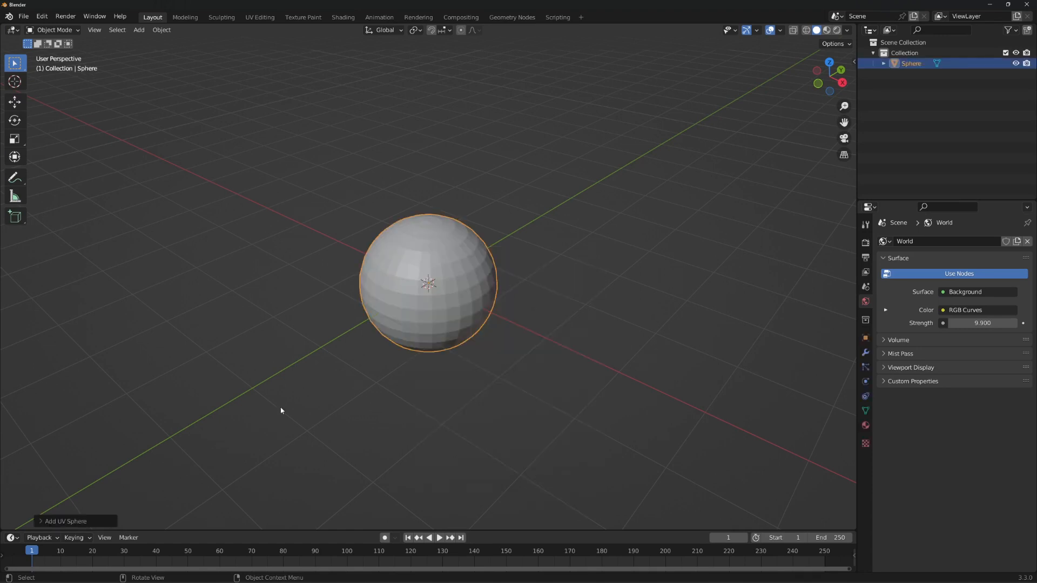
click(866, 352)
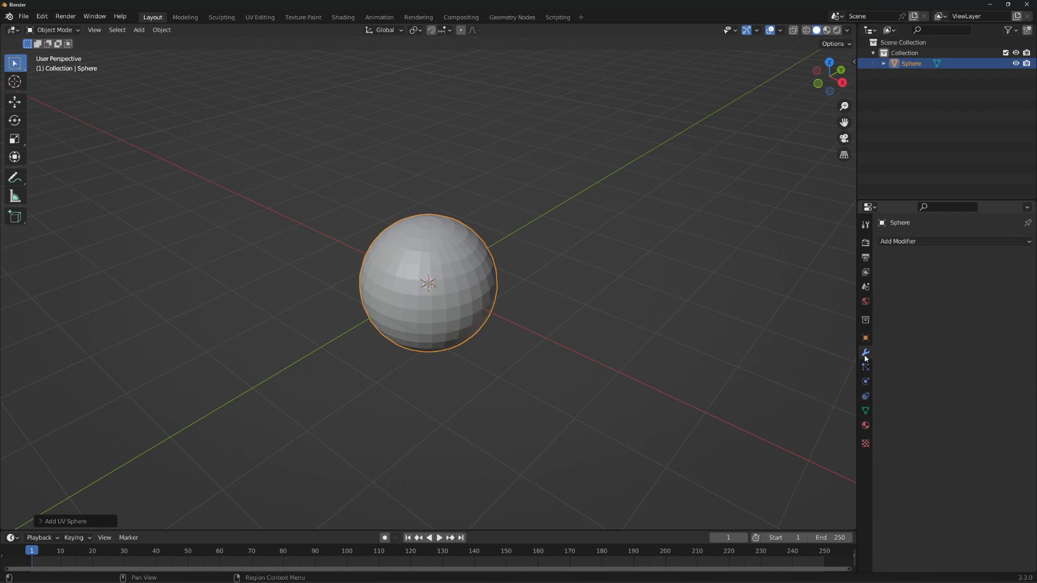
Step: Add a Subdivision Surface modifier to the sphere, raise its viewport level, apply it, and inspect the mesh in wireframe
click(927, 243)
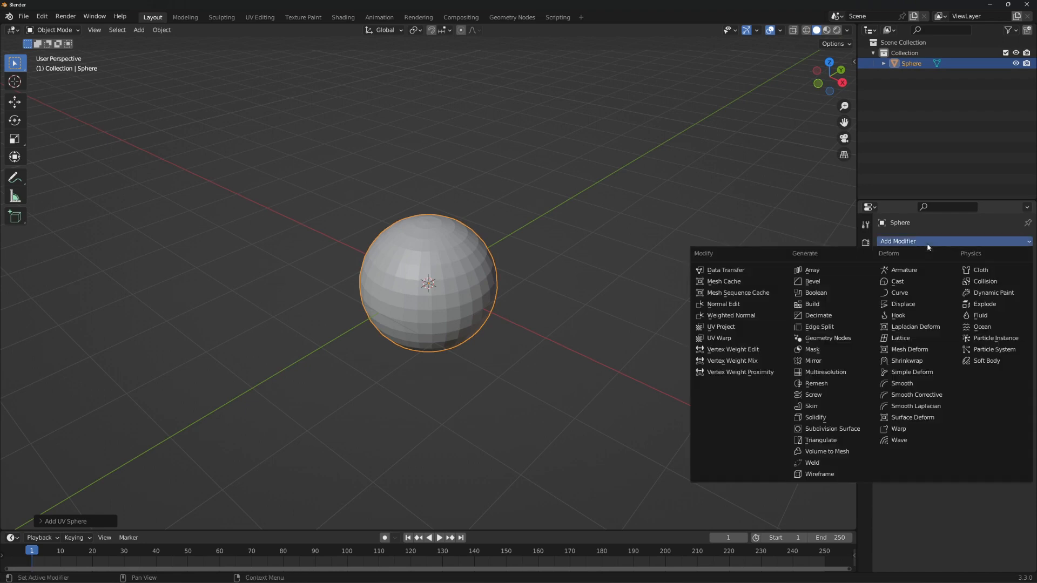
click(831, 428)
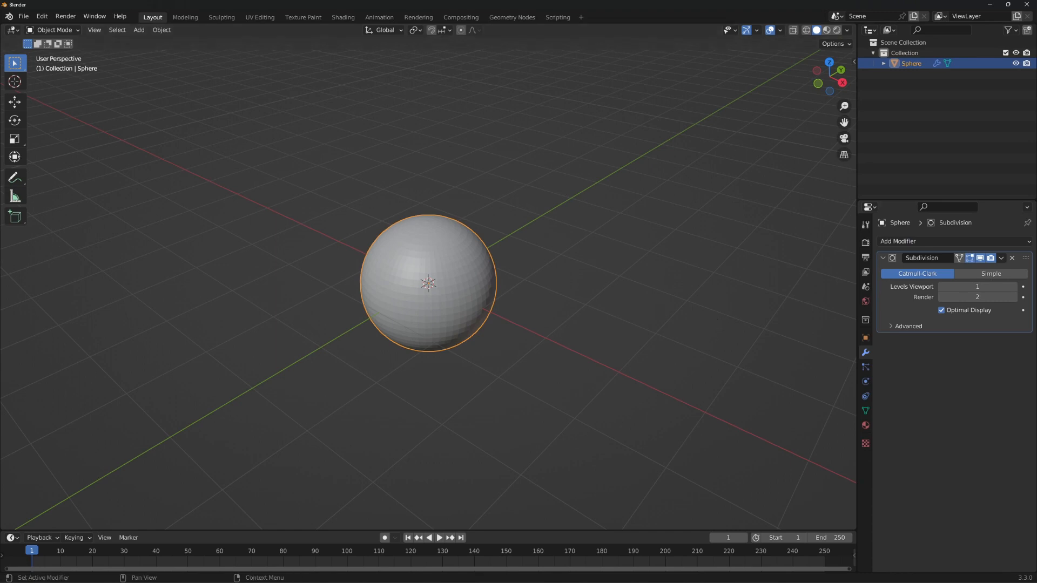
click(1014, 287)
click(1001, 259)
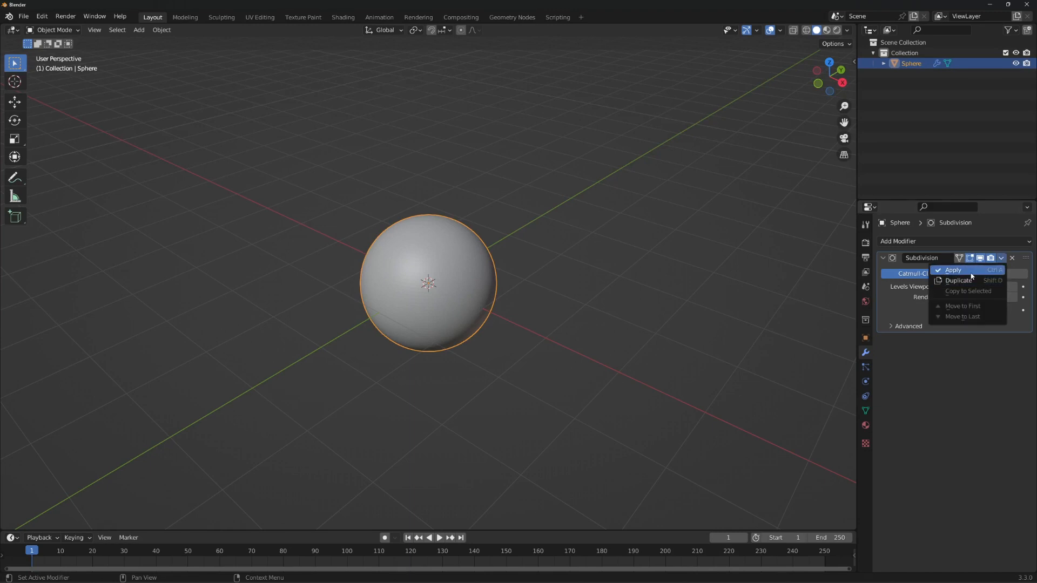
click(970, 272)
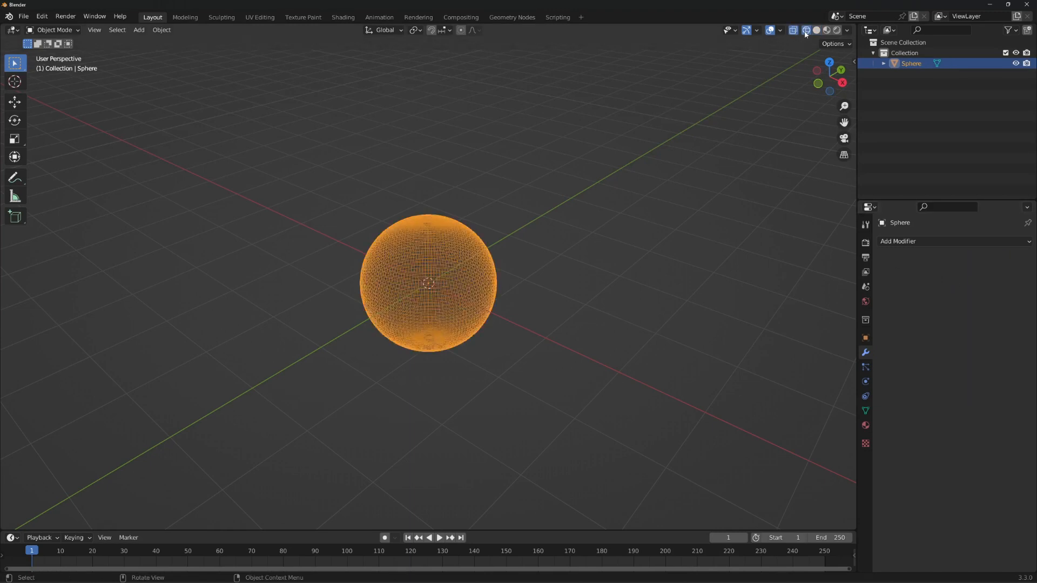
mouse_move(482, 307)
middle_down()
mouse_move(530, 233)
mouse_move(459, 301)
mouse_move(433, 303)
middle_up()
scroll(433, 303, up, 2)
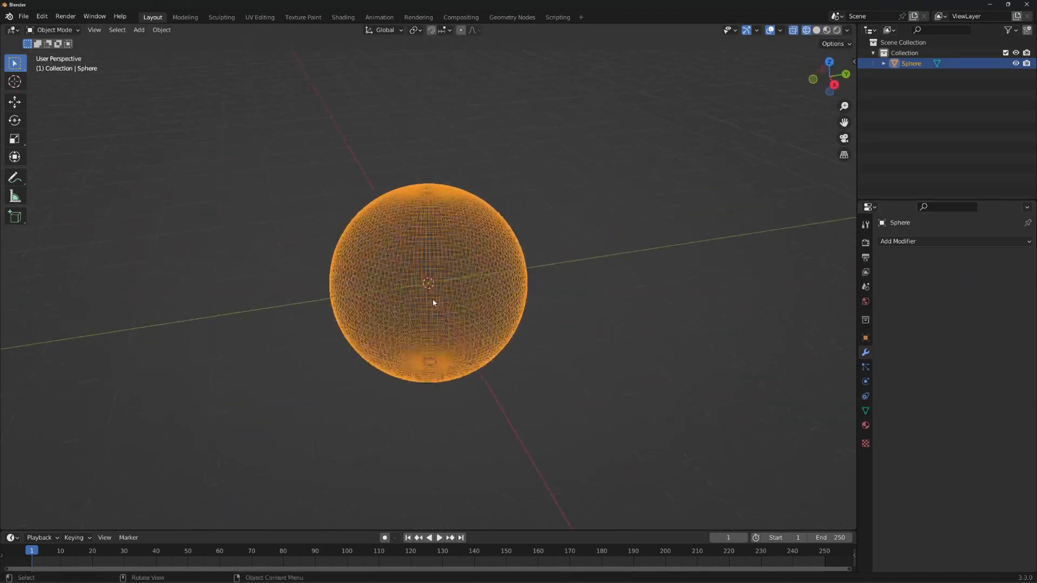
Step: Return the viewport to solid shading and apply Shade Smooth to the sphere
click(816, 29)
right_click(360, 311)
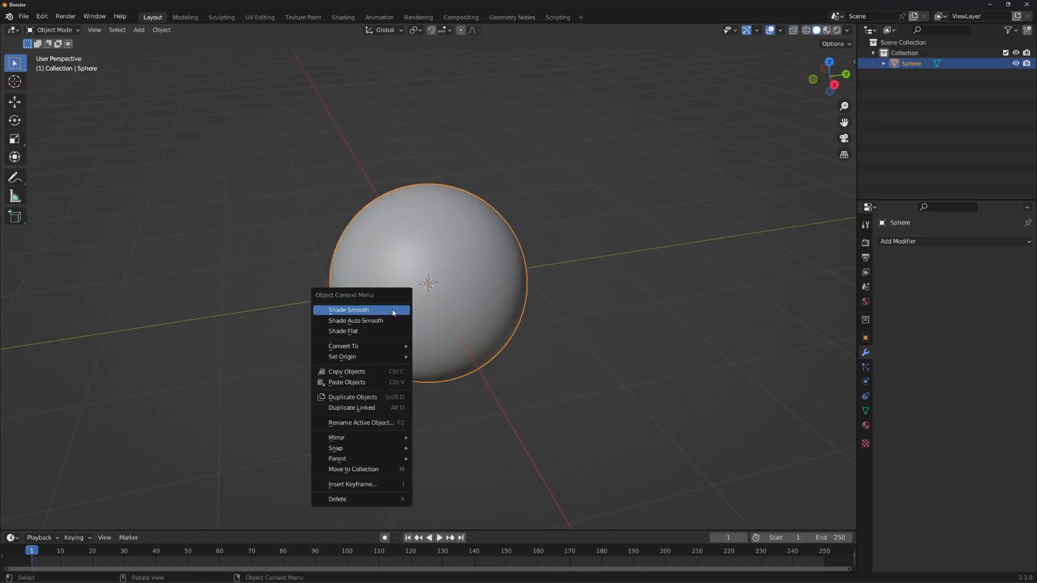
click(361, 311)
mouse_move(443, 276)
middle_down()
mouse_move(432, 273)
mouse_move(528, 185)
mouse_move(436, 292)
middle_up()
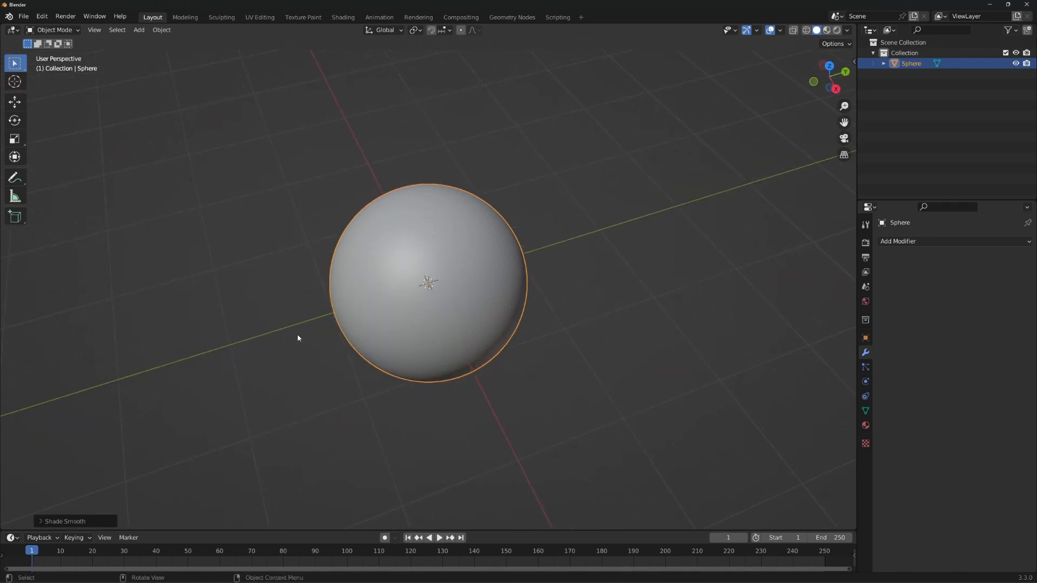
scroll(440, 306, down, 5)
scroll(470, 266, up, 4)
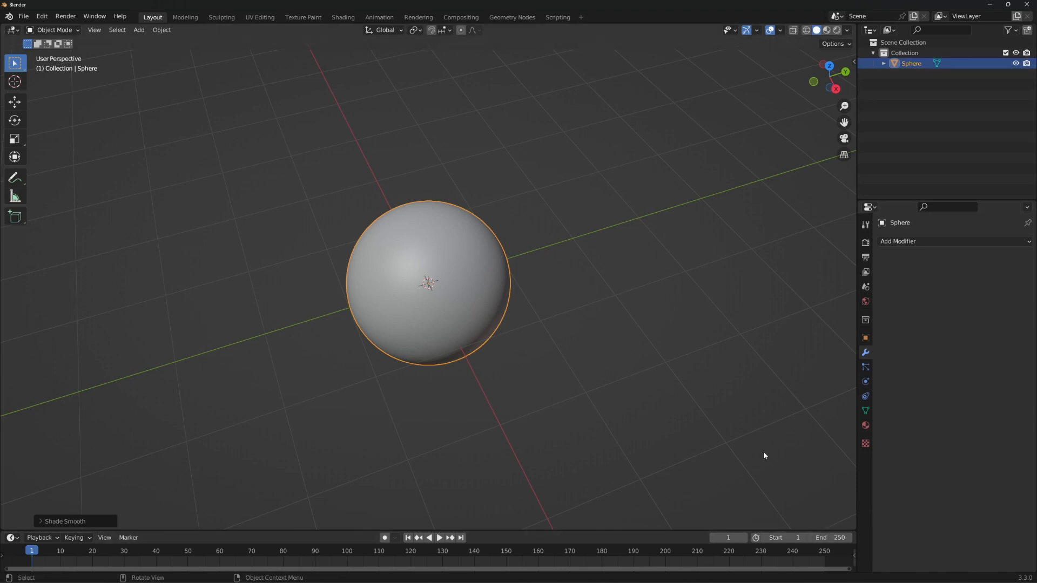
Step: Set the end frame of the animation to 200
click(840, 538)
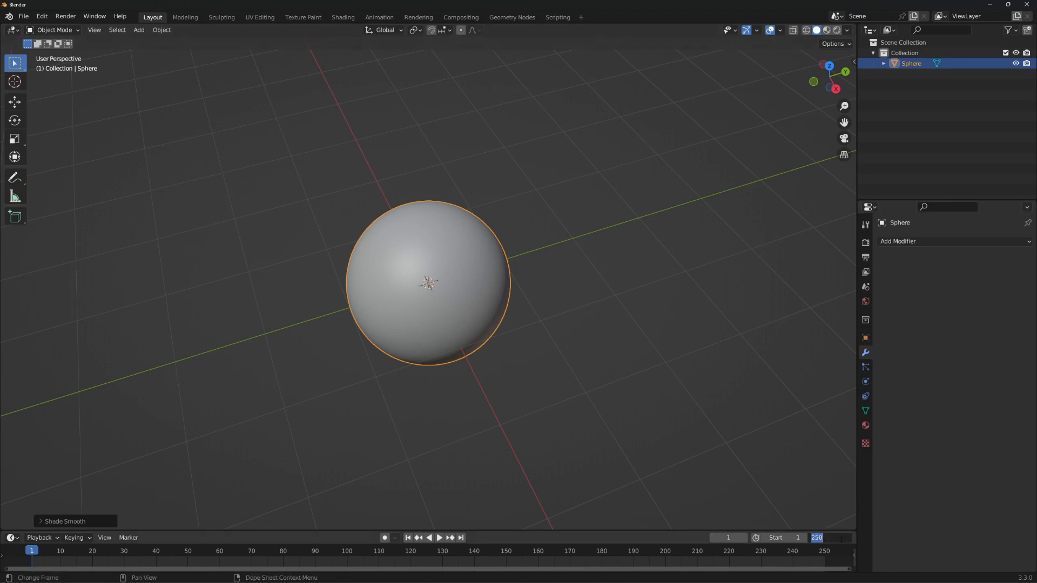
text(200)
key(Return)
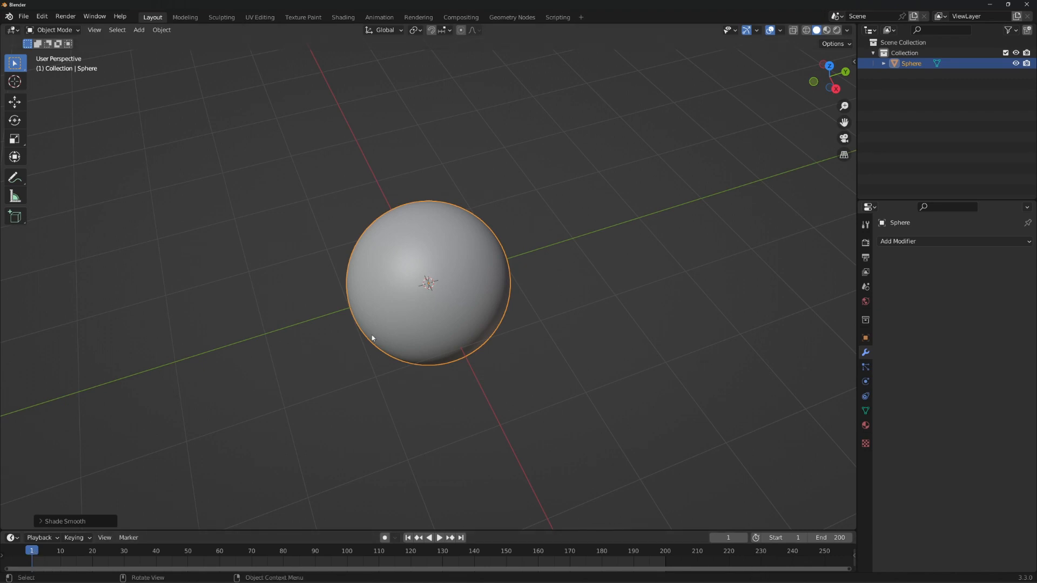
Step: Set the sphere's scale to 5 on the X, Y and Z axes in its object properties
click(865, 337)
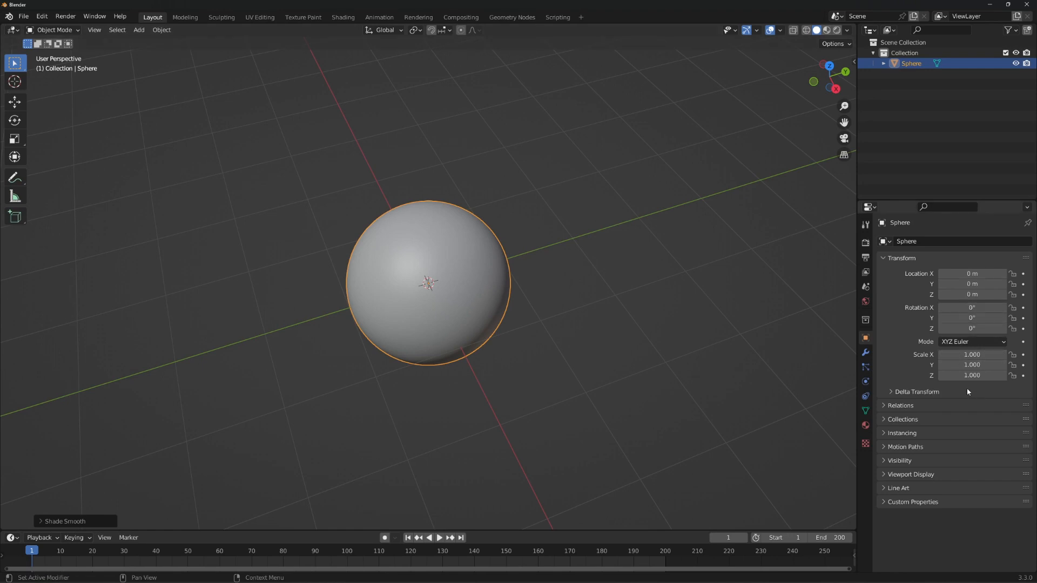
mouse_move(971, 354)
mouse_down()
mouse_move(971, 376)
mouse_move(972, 356)
mouse_up()
text(5)
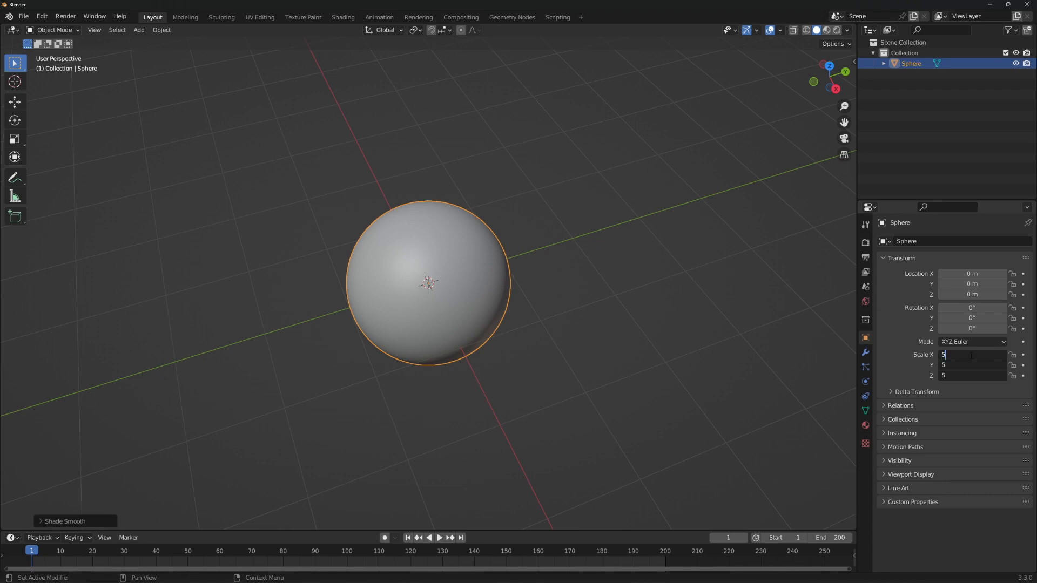
key(Return)
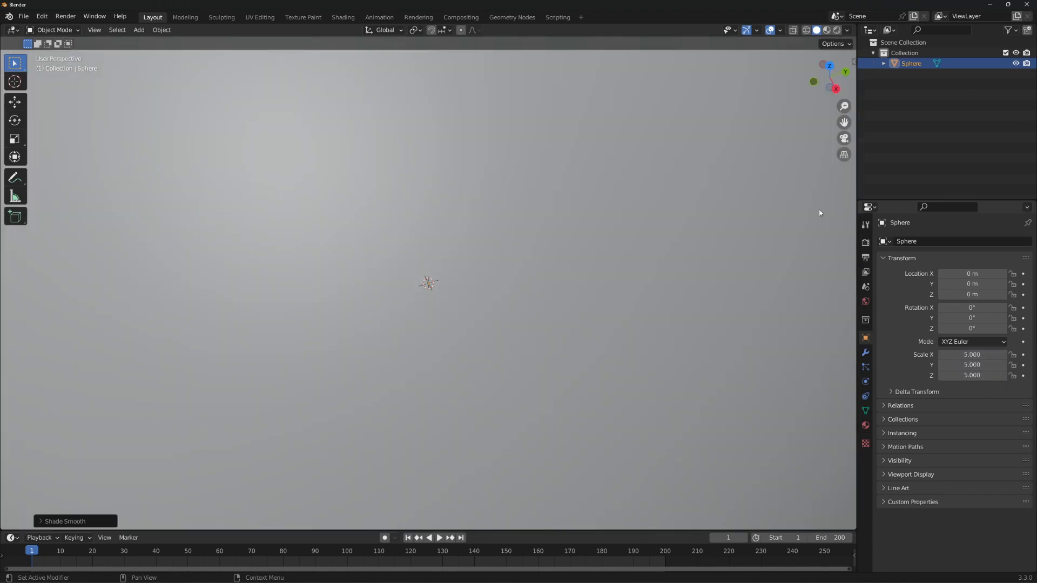
scroll(487, 308, down, 5)
middle_drag(400, 285, 425, 258)
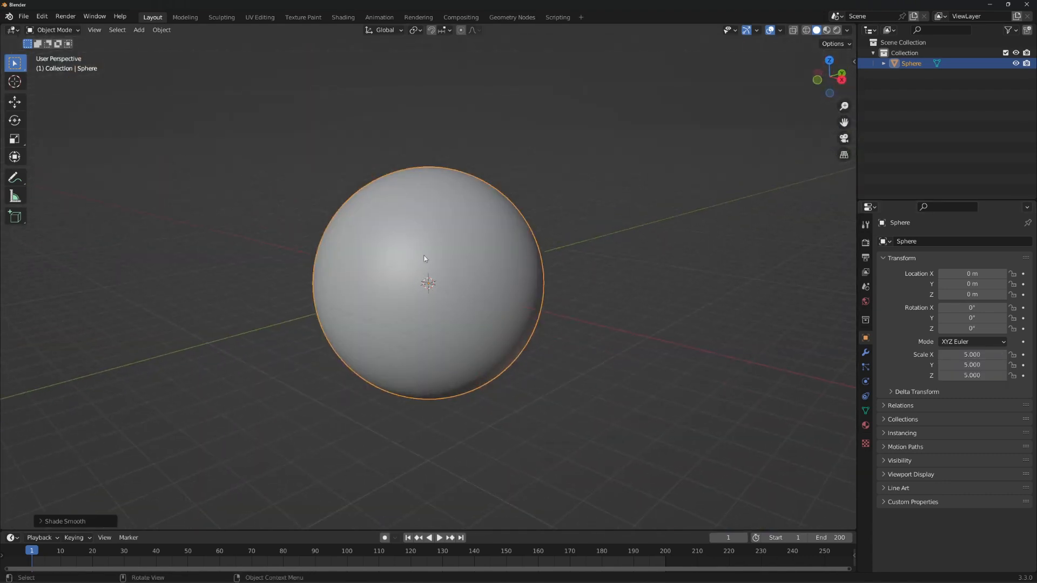
Step: Keyframe the sphere's X, Y and Z scale at frame 1 and enlarge the timeline area
click(1023, 355)
click(1023, 365)
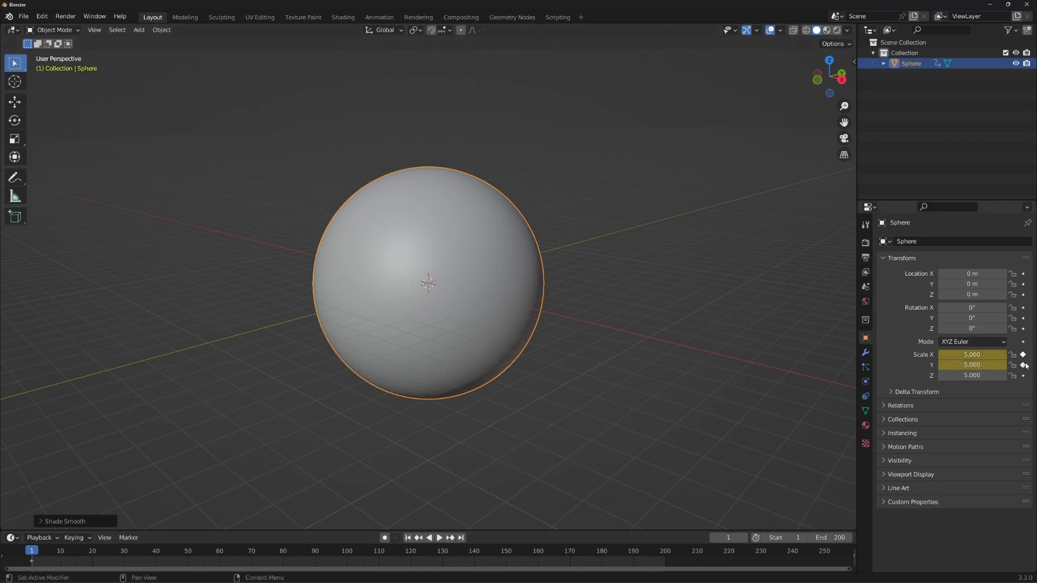
click(1024, 375)
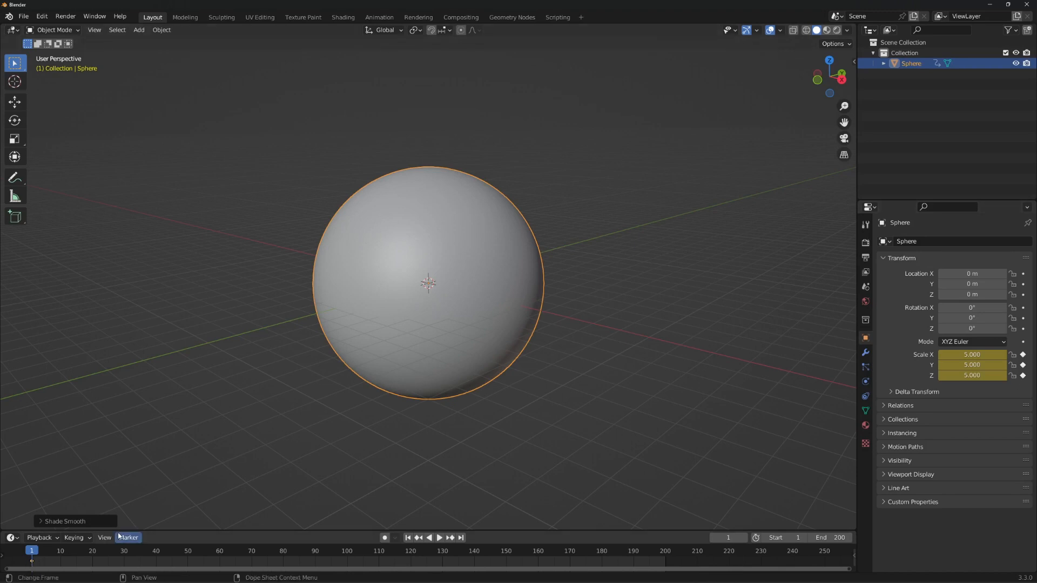
drag(118, 531, 118, 445)
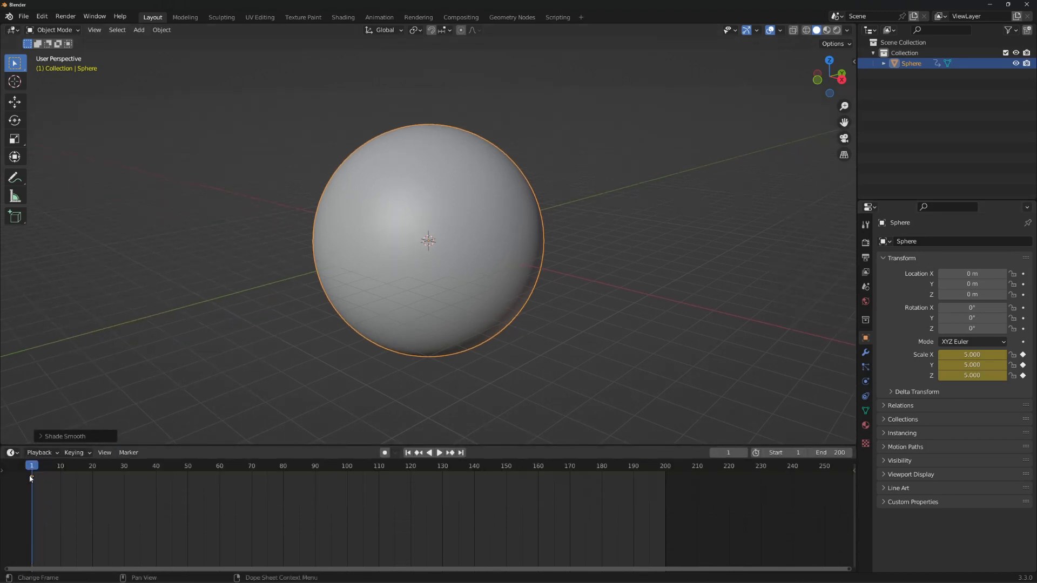
Step: At frame 200, set the sphere's scale to 1.5 on all three axes and keyframe each value
click(462, 453)
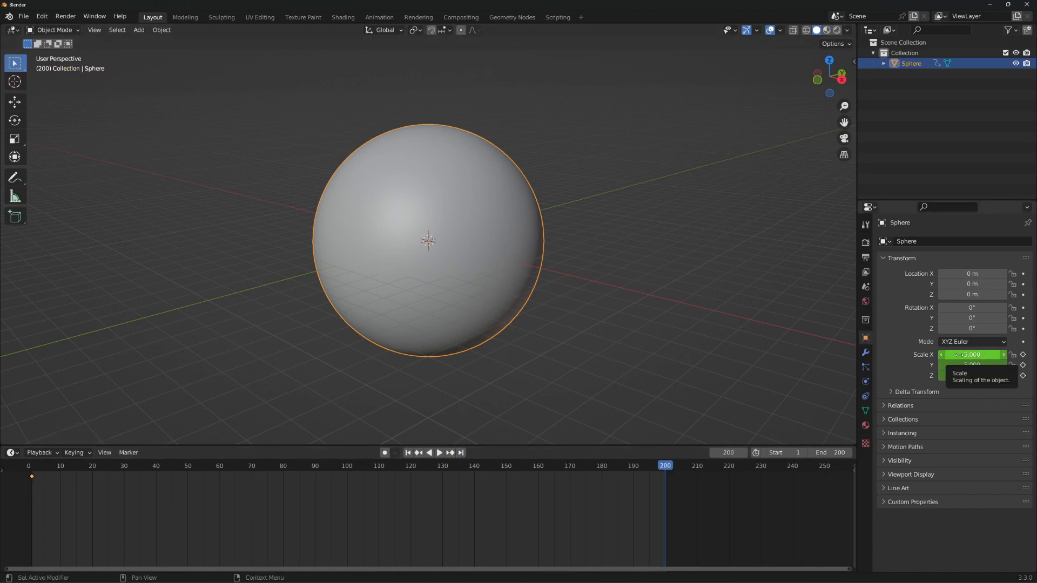
drag(957, 355, 957, 375)
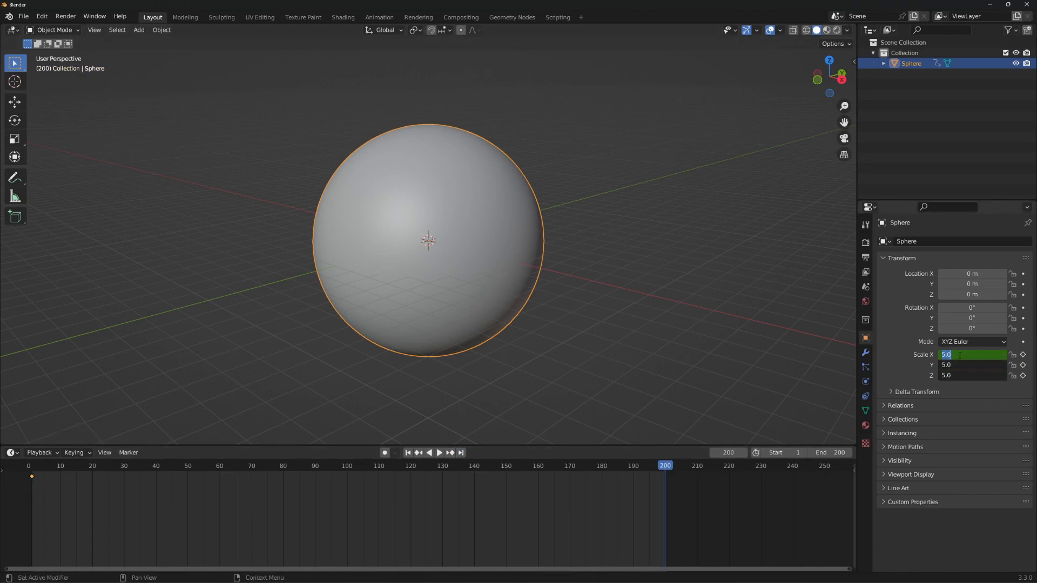
text(1.5)
key(Return)
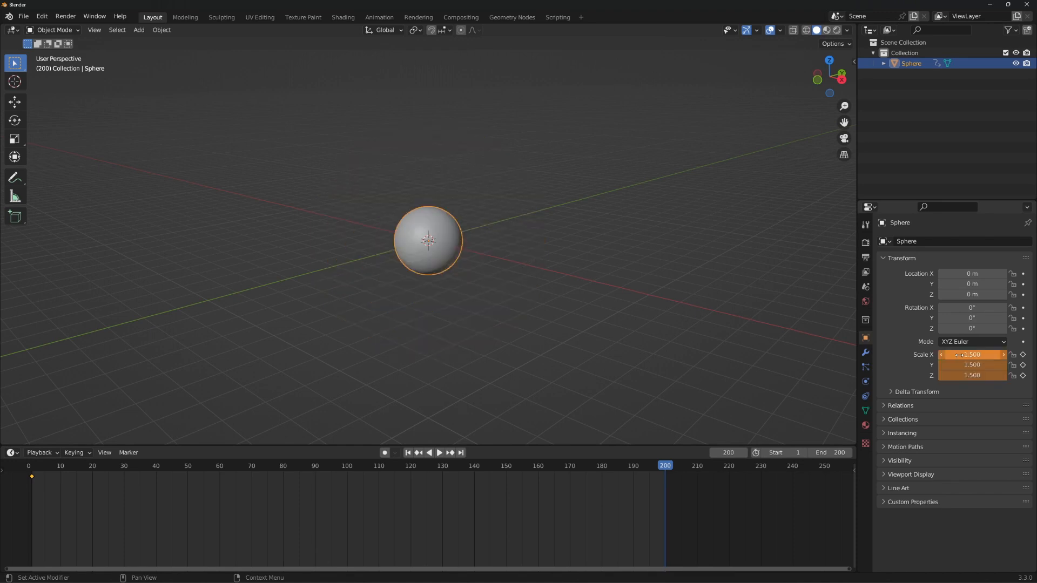
click(1023, 355)
click(1023, 365)
click(1023, 376)
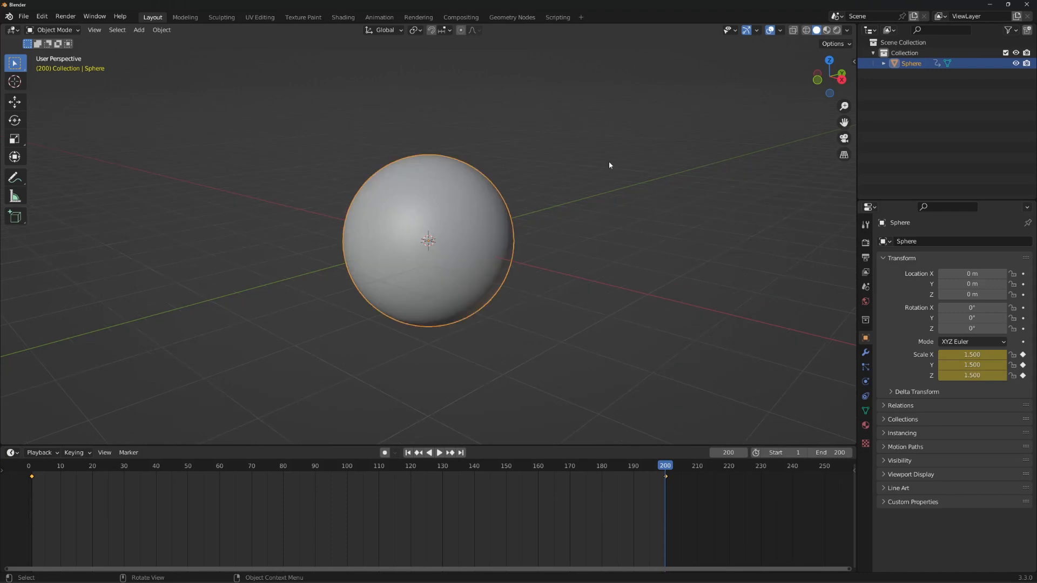
middle_drag(609, 165, 572, 252)
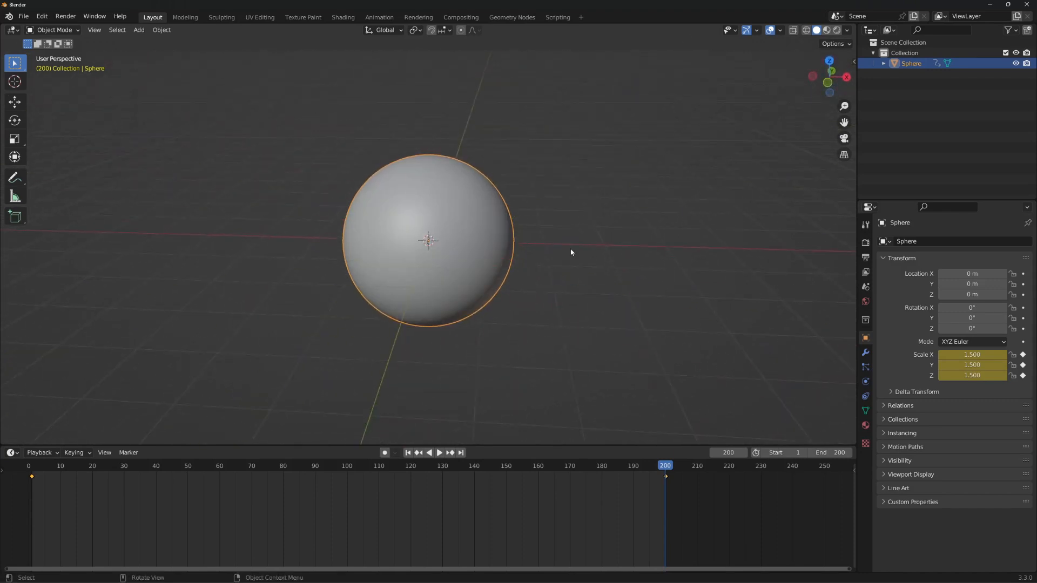
Step: Play the sphere's scale animation from frame 1 to check it, stop it, and return to the first frame
click(405, 454)
scroll(586, 401, down, 6)
middle_drag(595, 318, 510, 289)
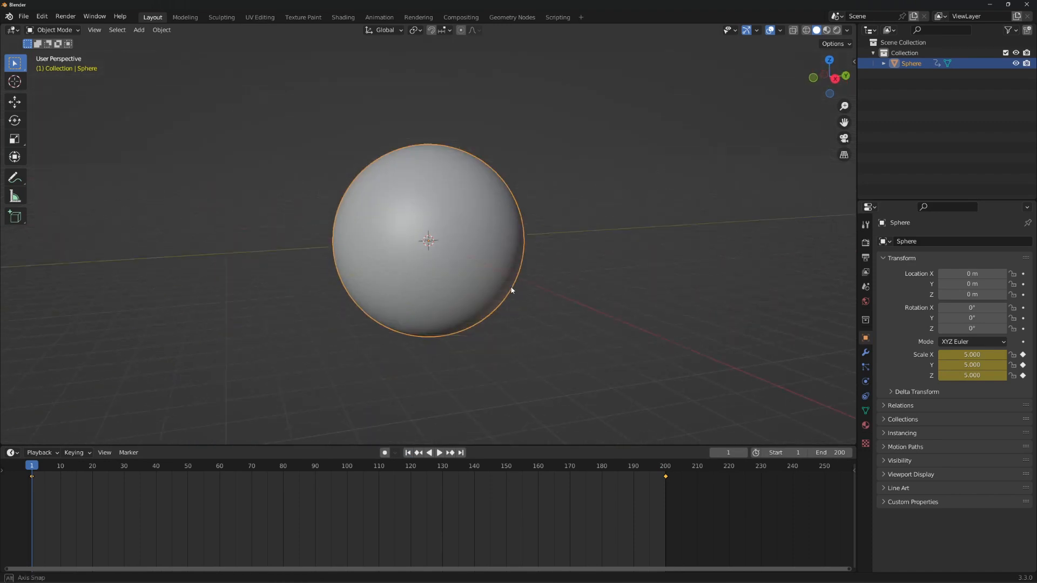
scroll(512, 290, up, 2)
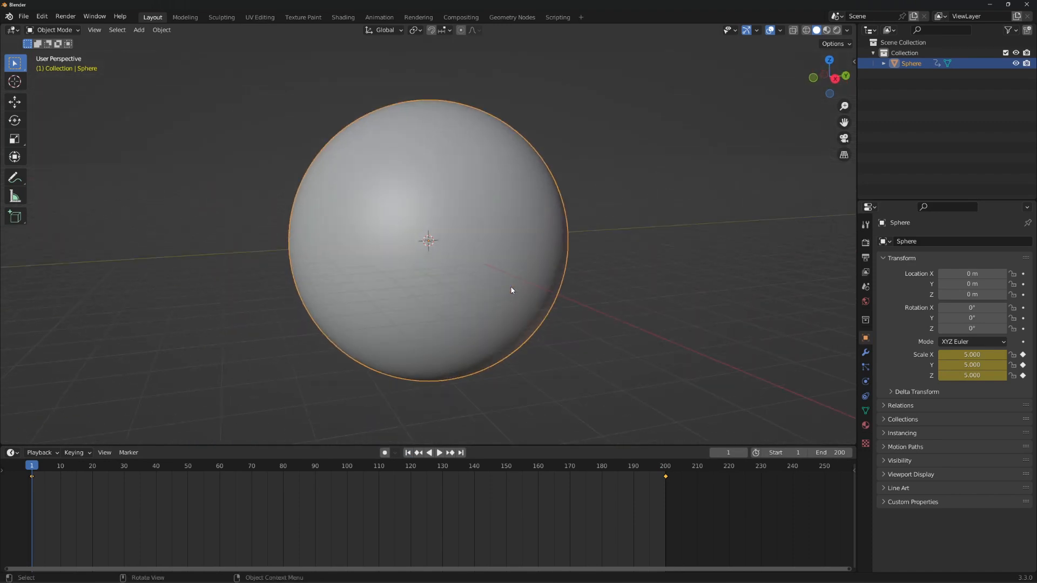
click(439, 452)
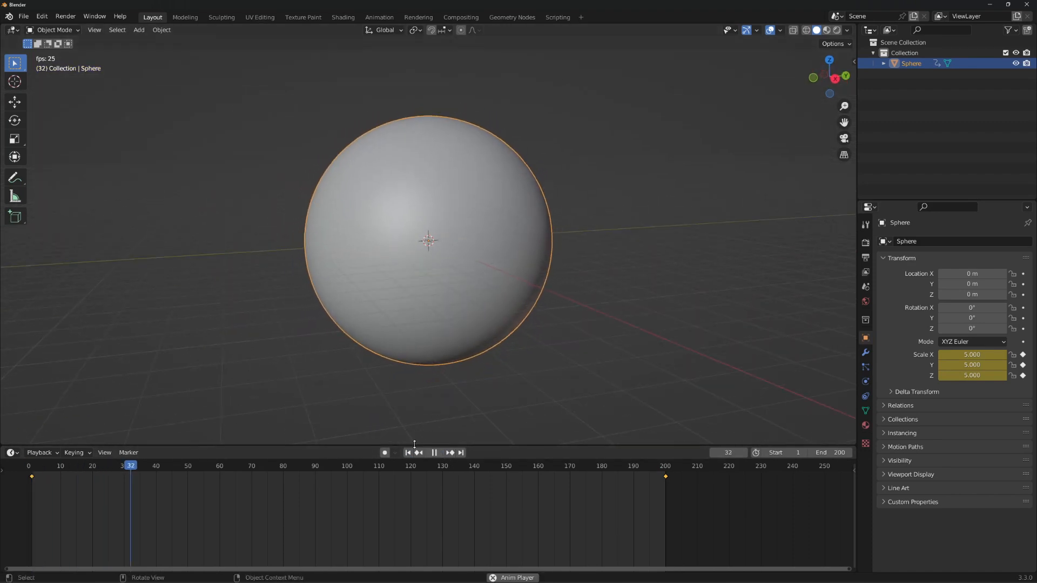
click(434, 453)
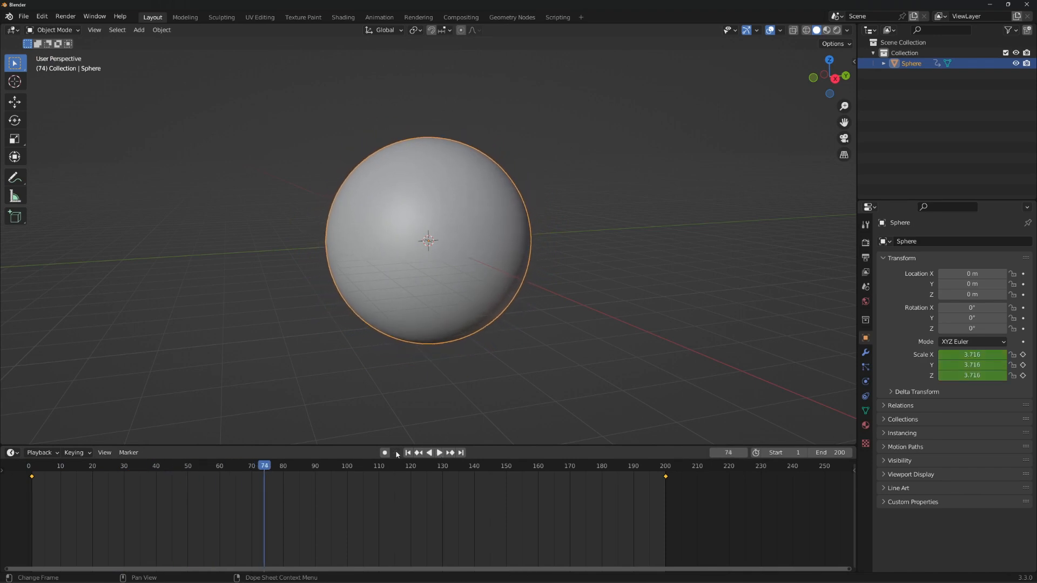
click(407, 453)
scroll(390, 283, up, 2)
middle_drag(391, 279, 478, 283)
scroll(479, 284, down, 5)
middle_drag(387, 231, 442, 280)
scroll(436, 262, up, 3)
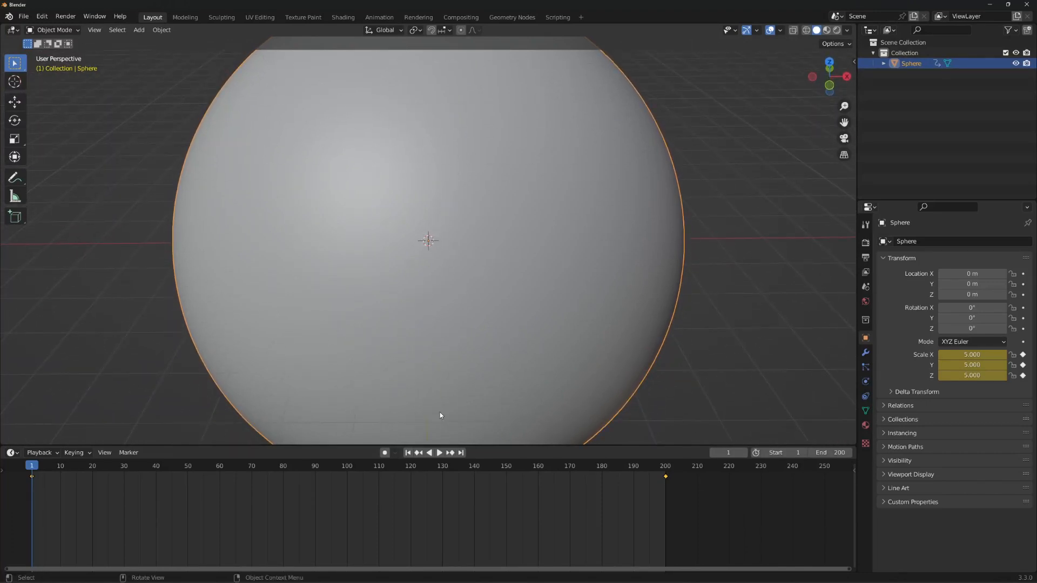
scroll(470, 309, down, 2)
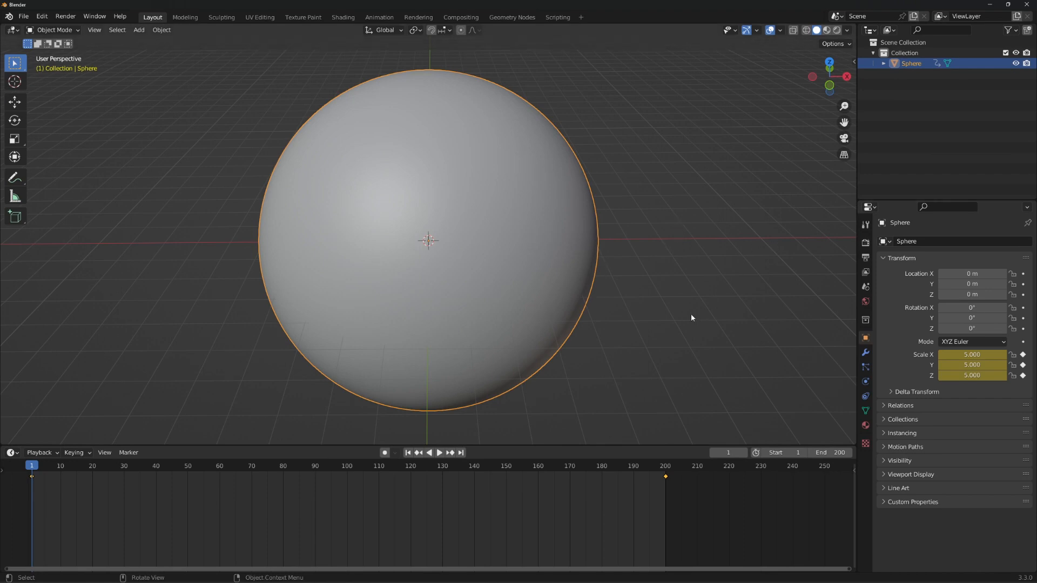
Step: Add a camera at the origin and set its X, Y and Z rotation to 0
key(shift+a)
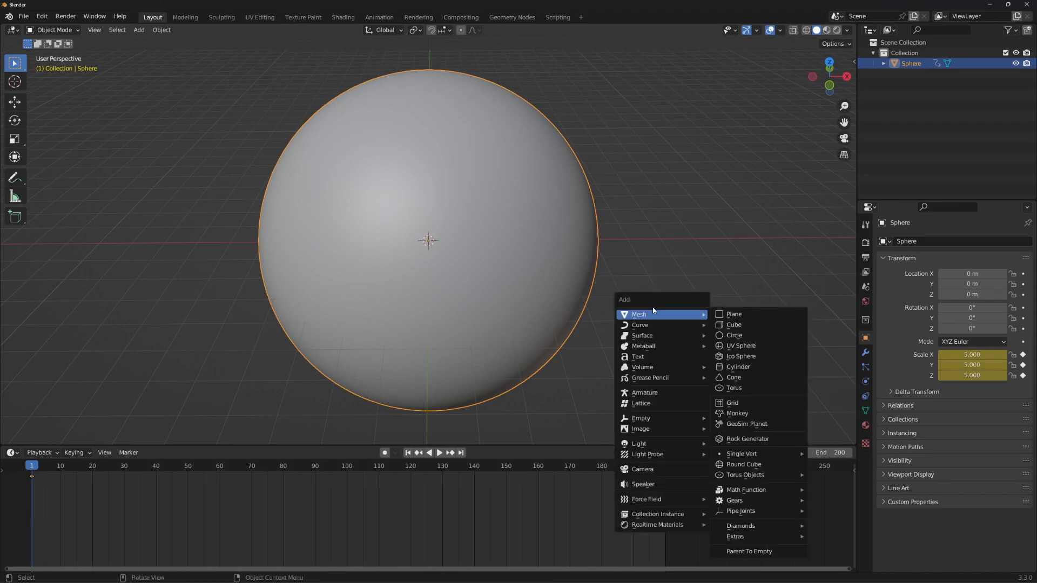
mouse_move(624, 315)
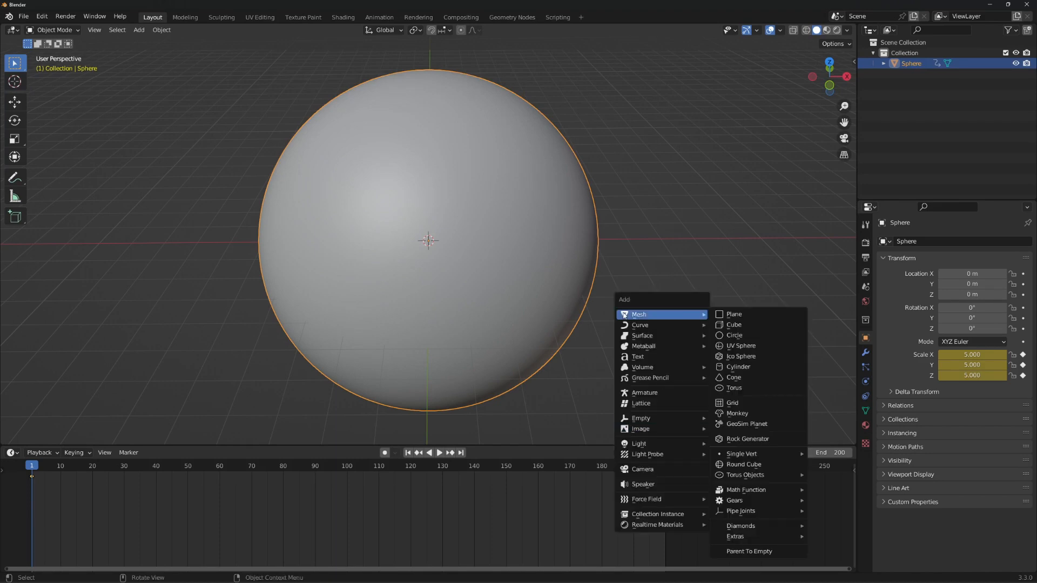
click(654, 469)
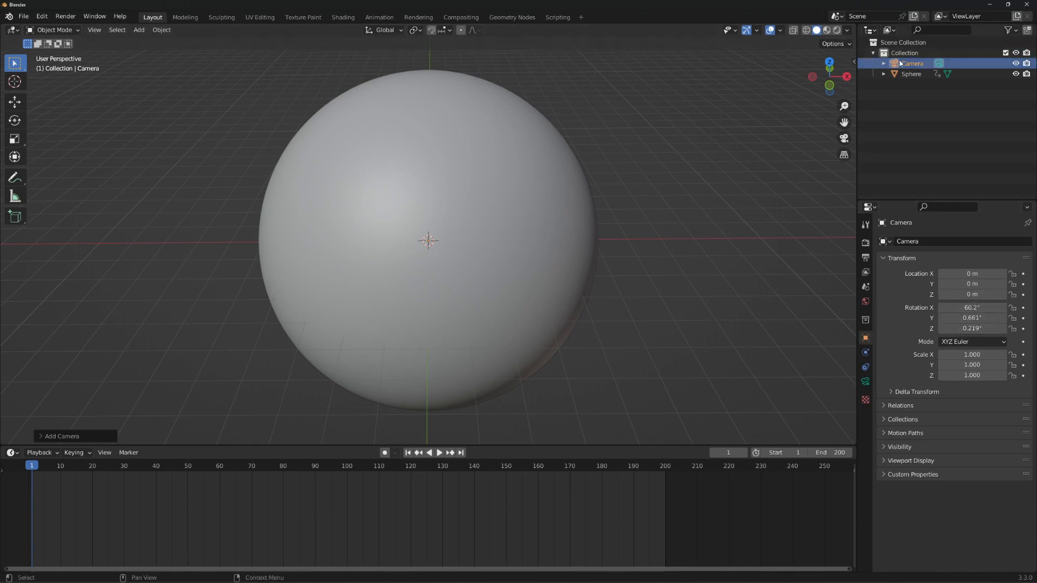
drag(964, 307, 965, 329)
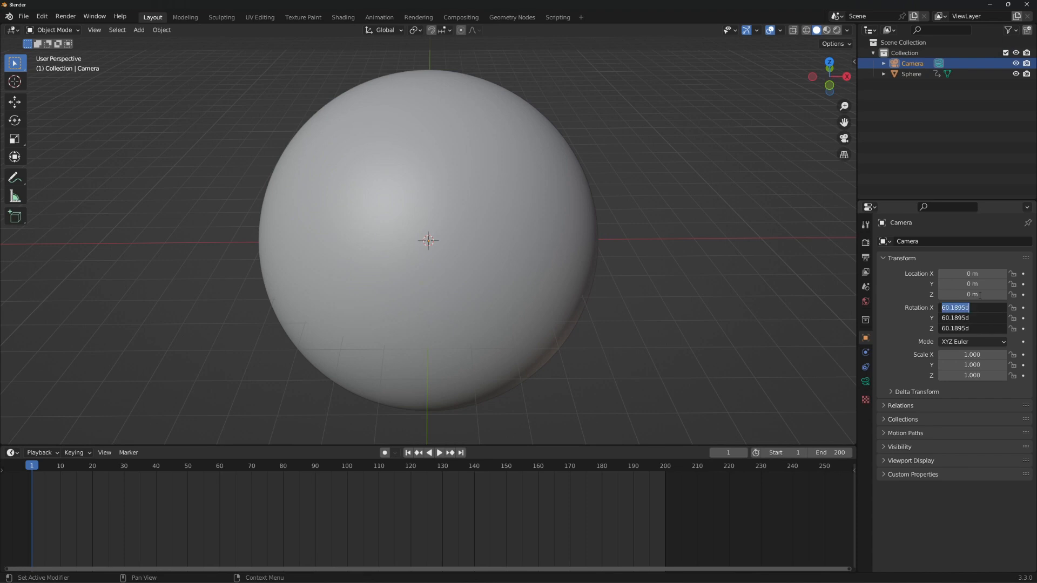
text(0)
key(Return)
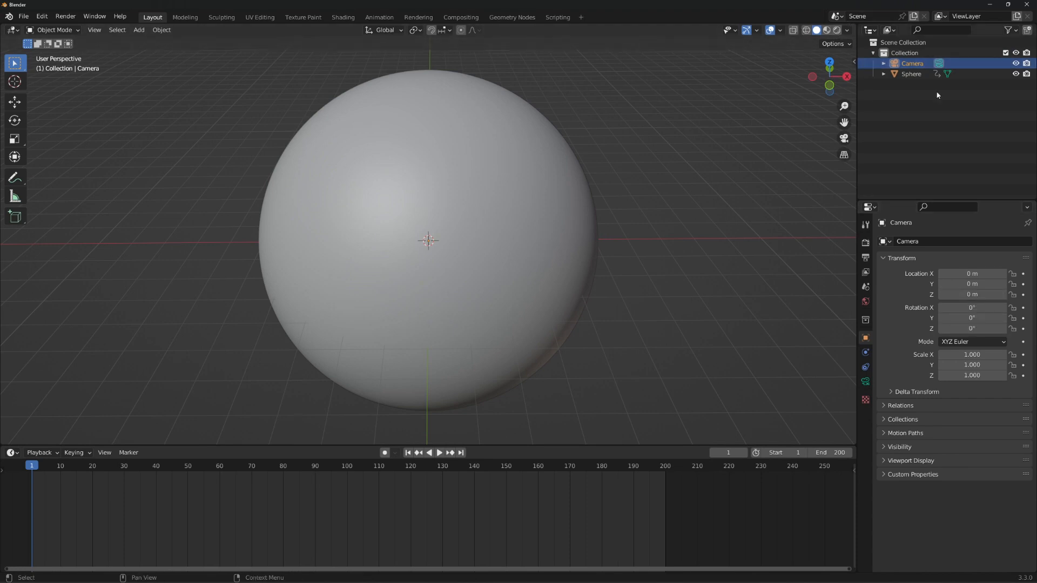
Step: Hide the sphere in the viewport to uncover the camera at the origin
click(1016, 75)
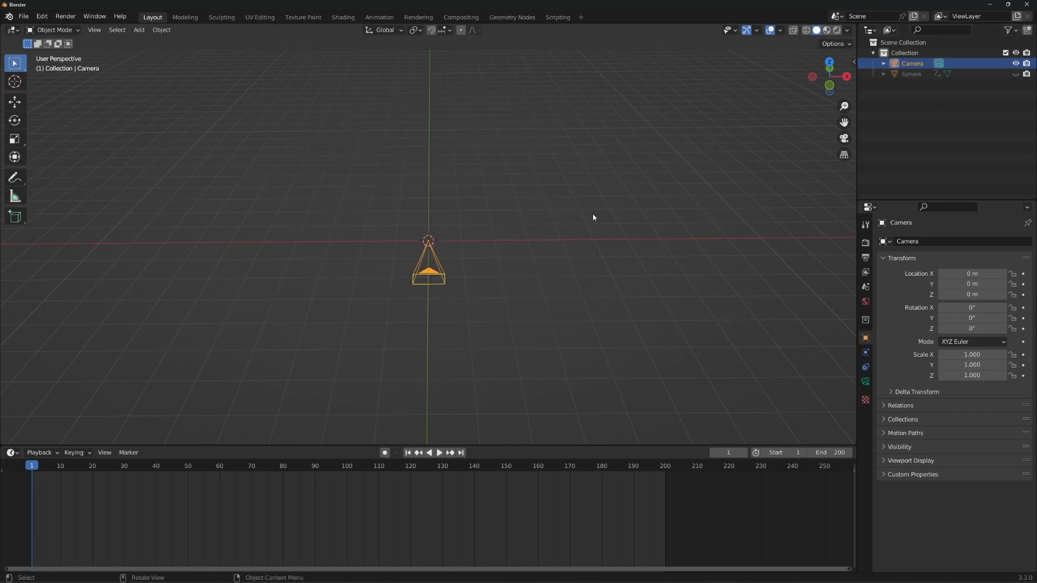
middle_drag(592, 213, 612, 119)
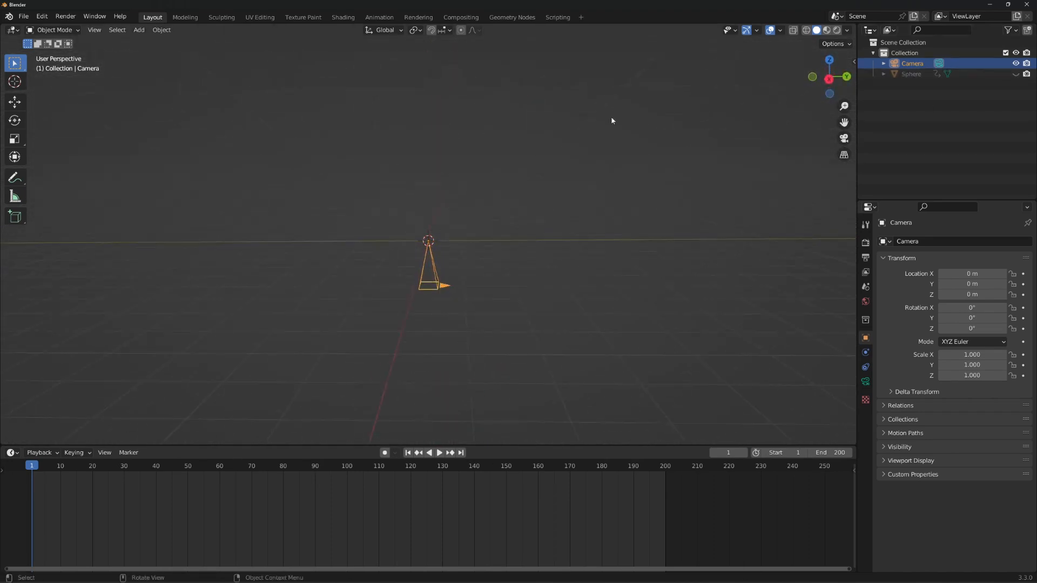
Step: Rotate the camera about the X axis to point along Y and set its X rotation to exactly 90°
click(15, 120)
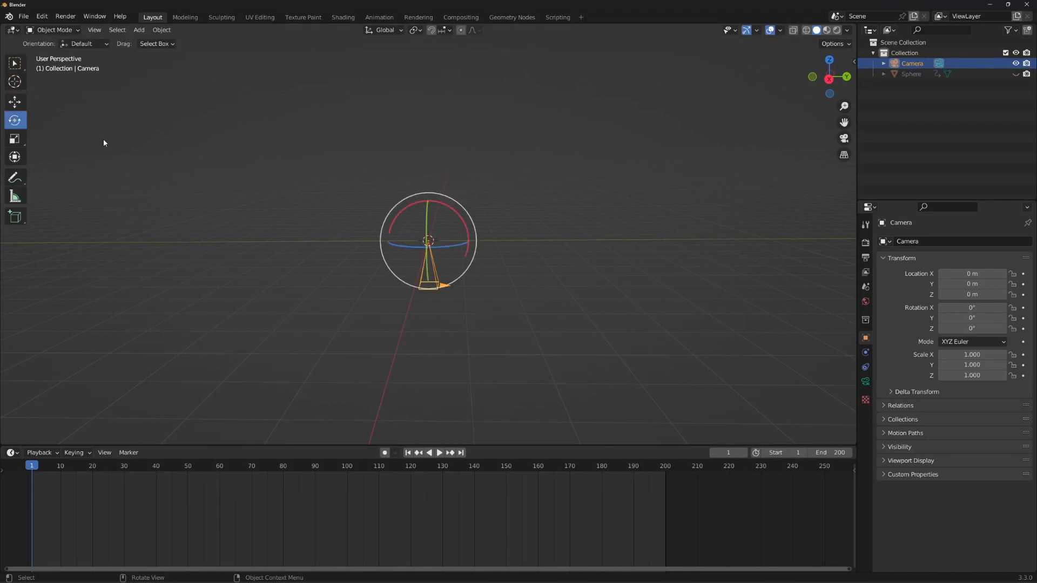
click(15, 158)
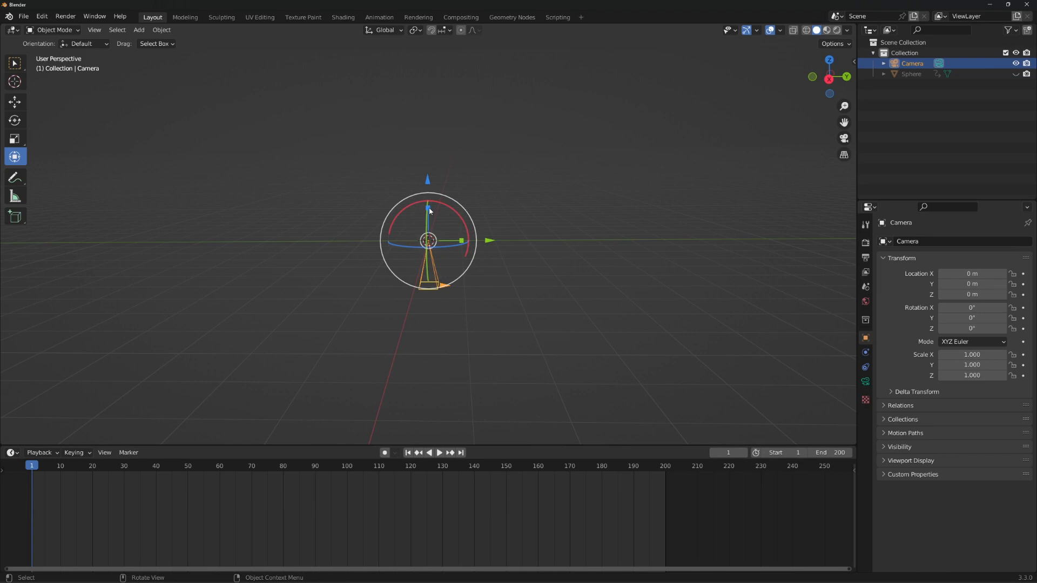
drag(429, 208, 355, 236)
click(968, 308)
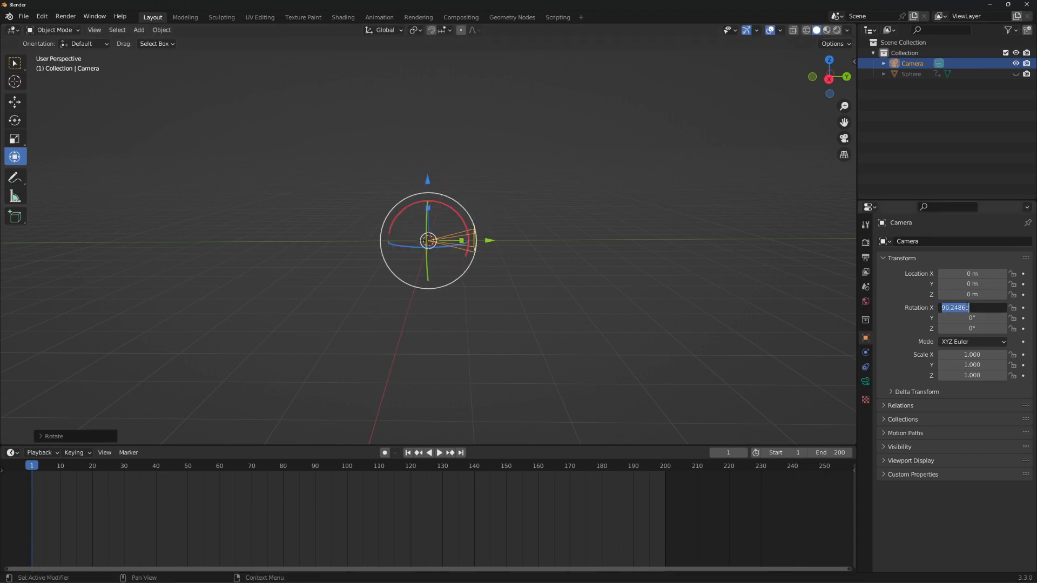
text(90)
key(Return)
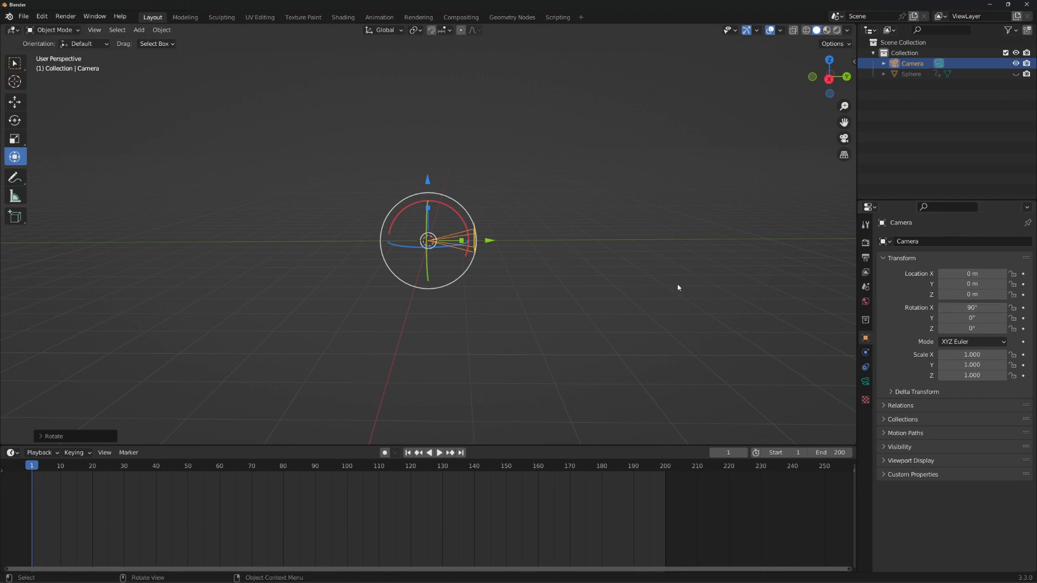
Step: Move the camera back along Y to about -5.07 m and show the hidden sphere in the viewport again
click(589, 272)
click(456, 246)
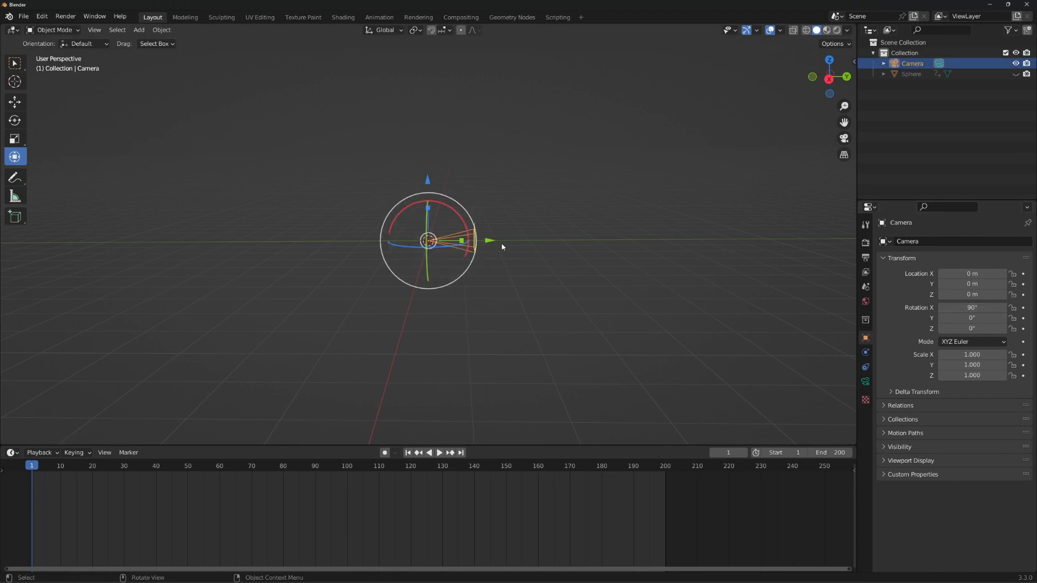
drag(492, 244, 327, 243)
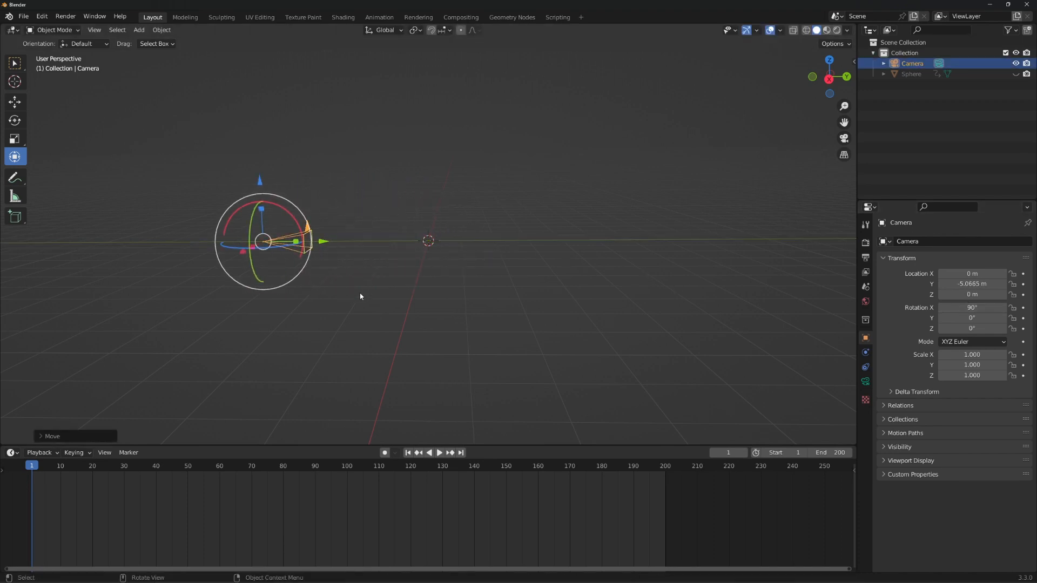
middle_drag(358, 293, 401, 355)
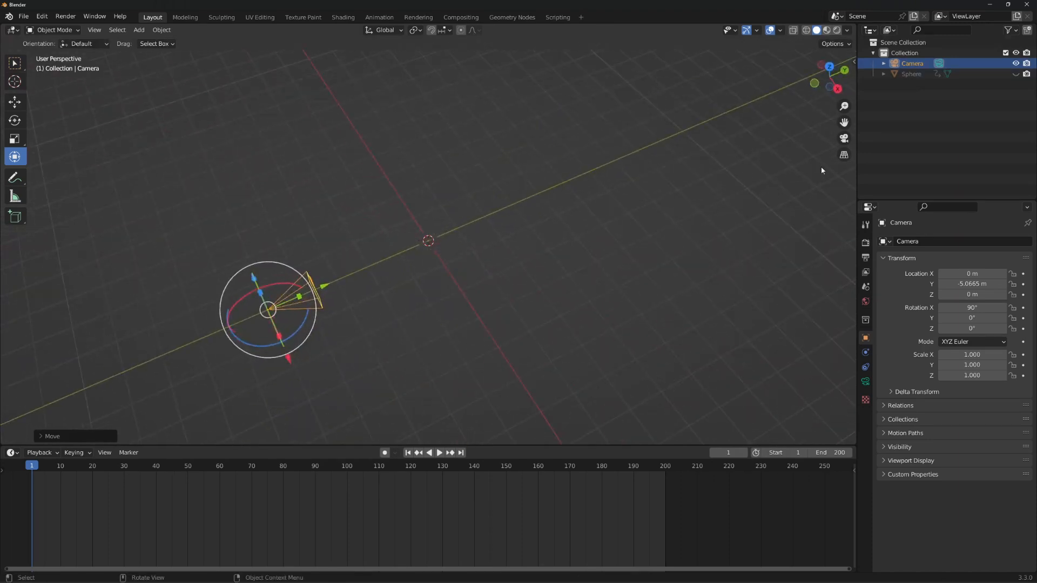
click(1015, 74)
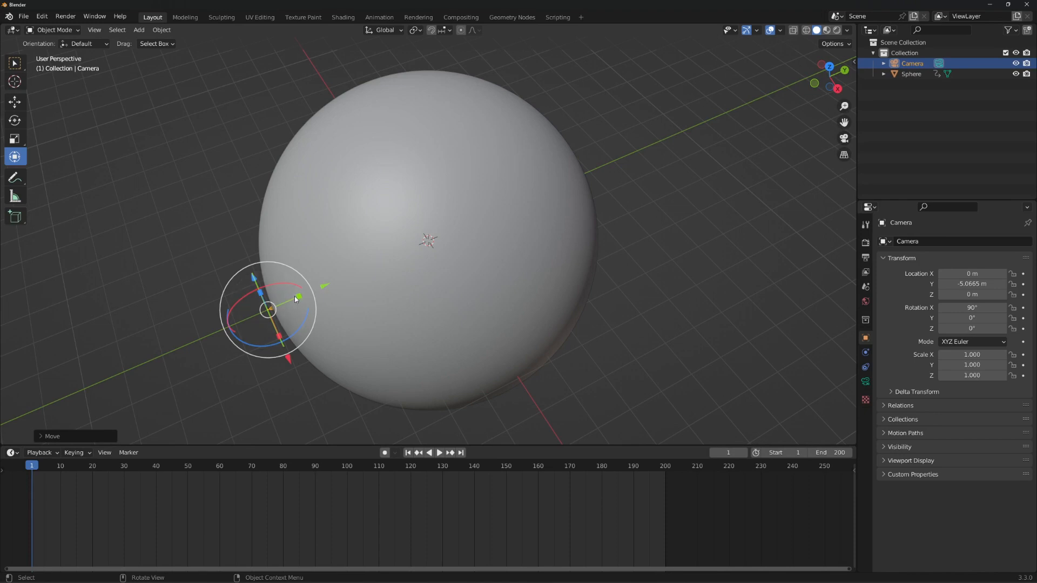
Step: Move the camera along Y to about -2.51 m so it sits inside the sphere
drag(323, 291, 405, 252)
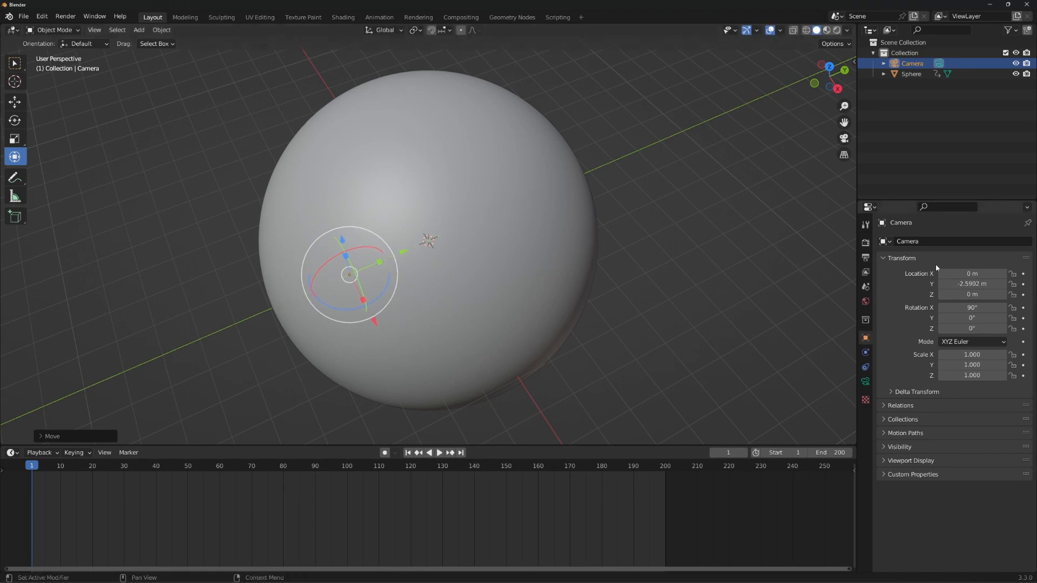
middle_drag(498, 212, 470, 225)
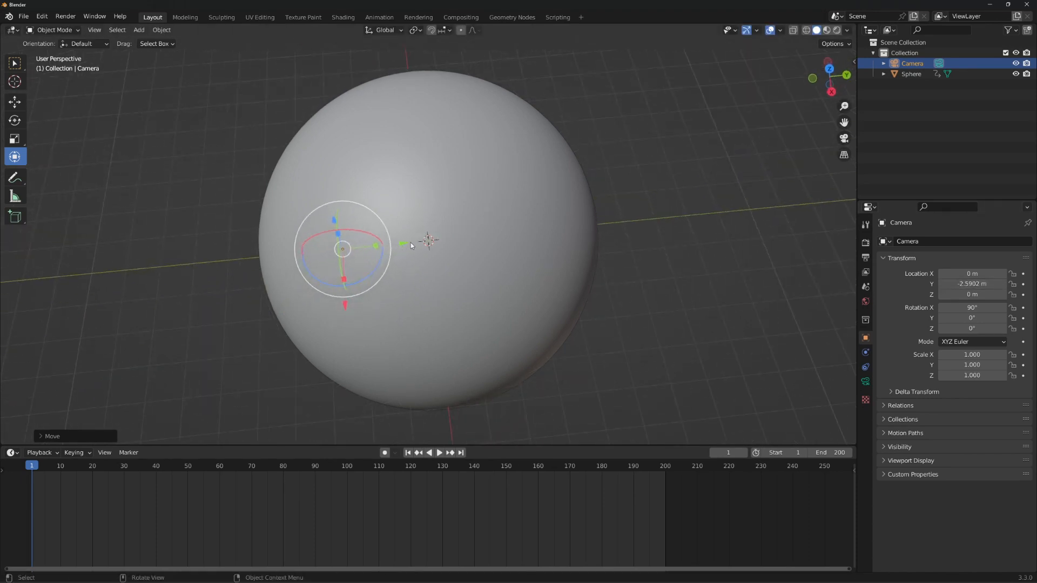
drag(406, 247, 408, 242)
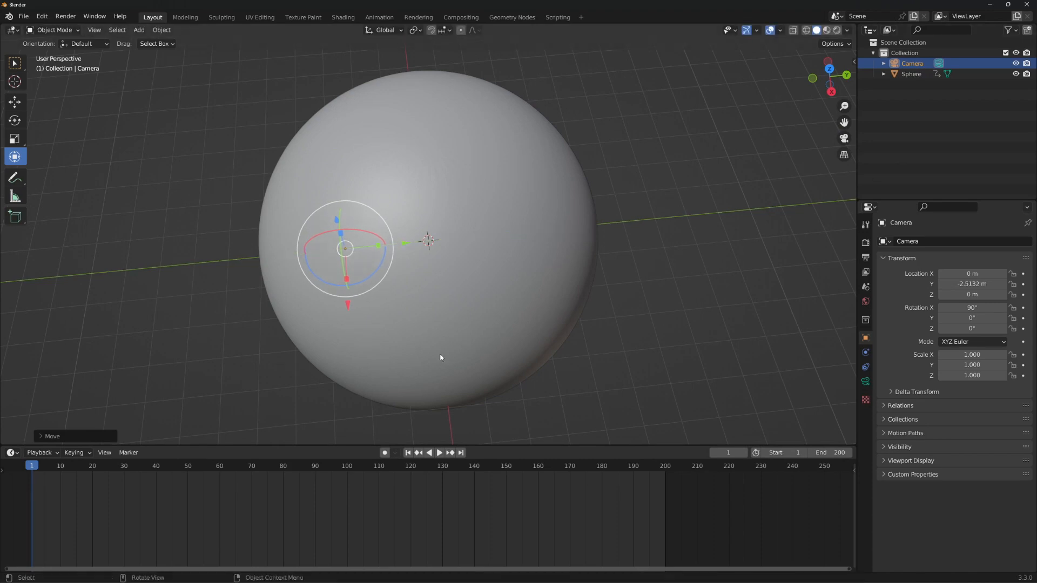
Step: Check the camera against the sphere's shrinking in playback, move it along Y to about -3.38 m, and return to frame 1
click(440, 453)
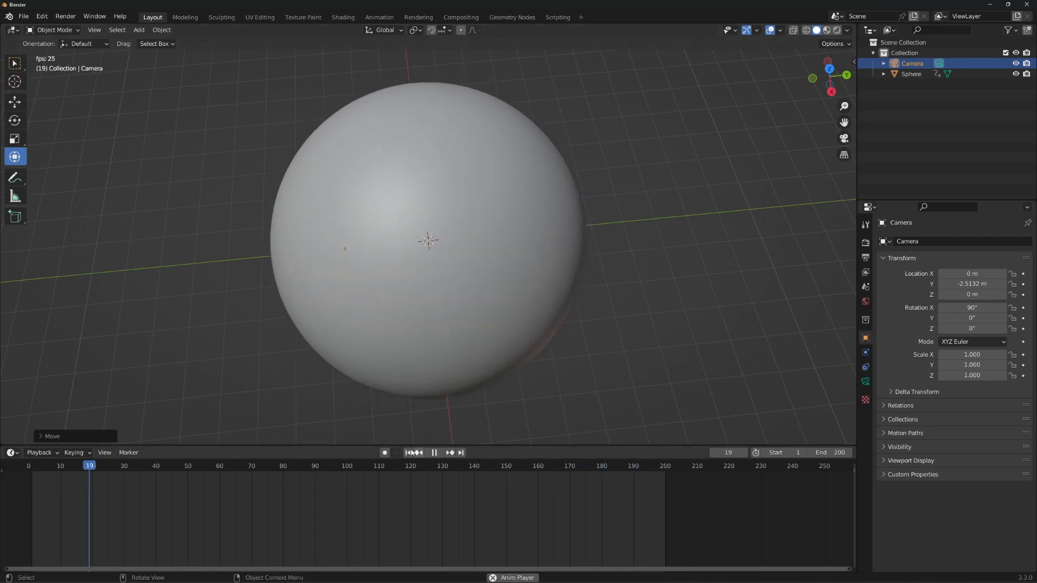
key(space)
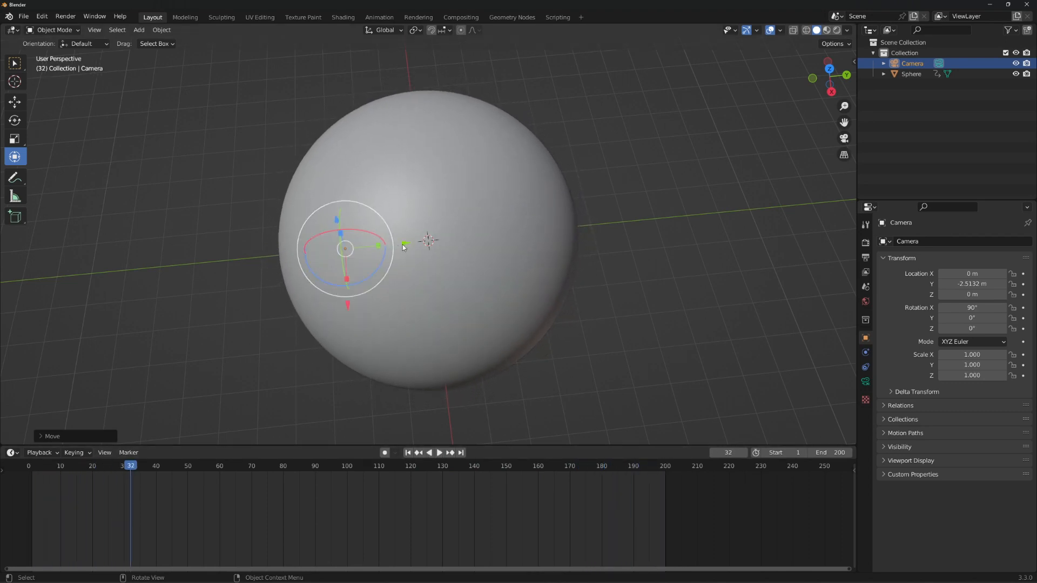
drag(405, 244, 377, 243)
click(407, 452)
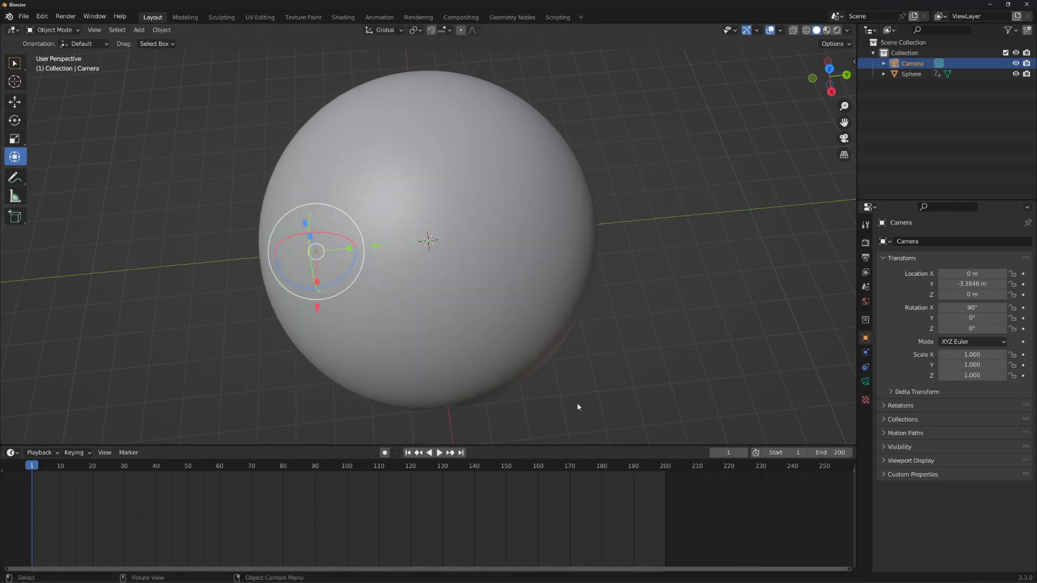
Step: Set the camera's focal length to 5 mm and look through the camera
click(815, 372)
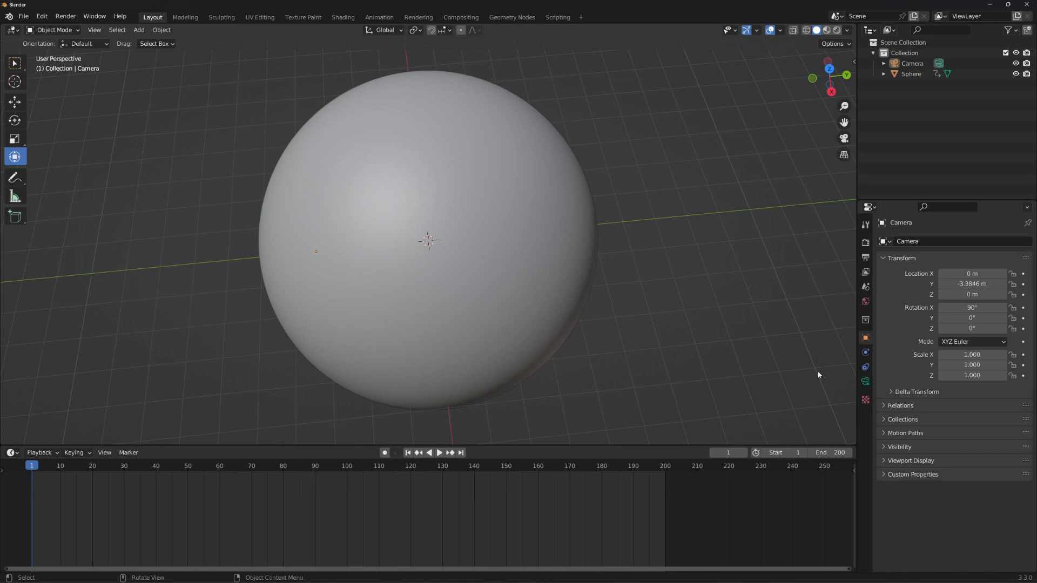
click(865, 381)
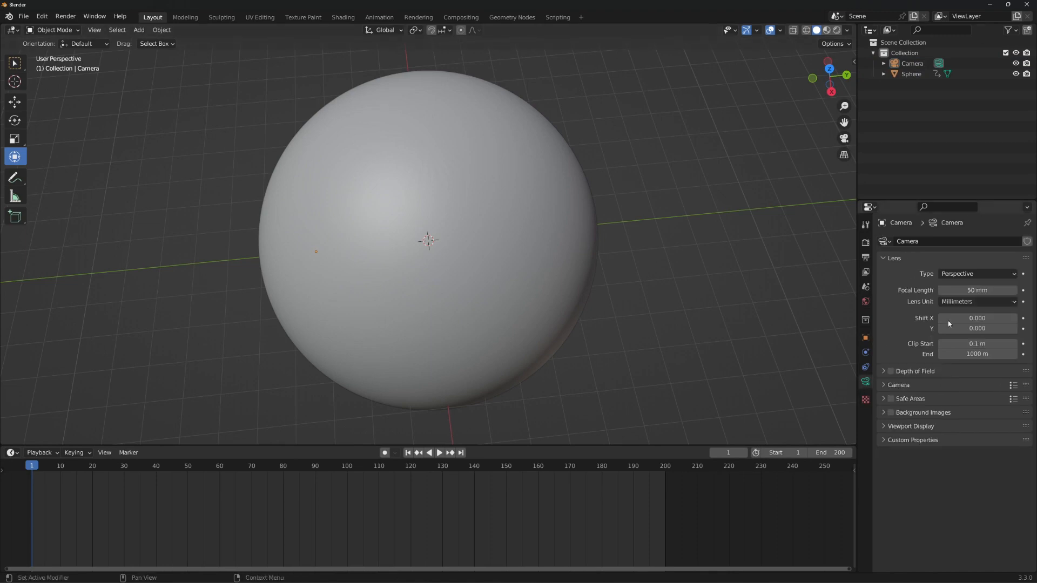
click(975, 291)
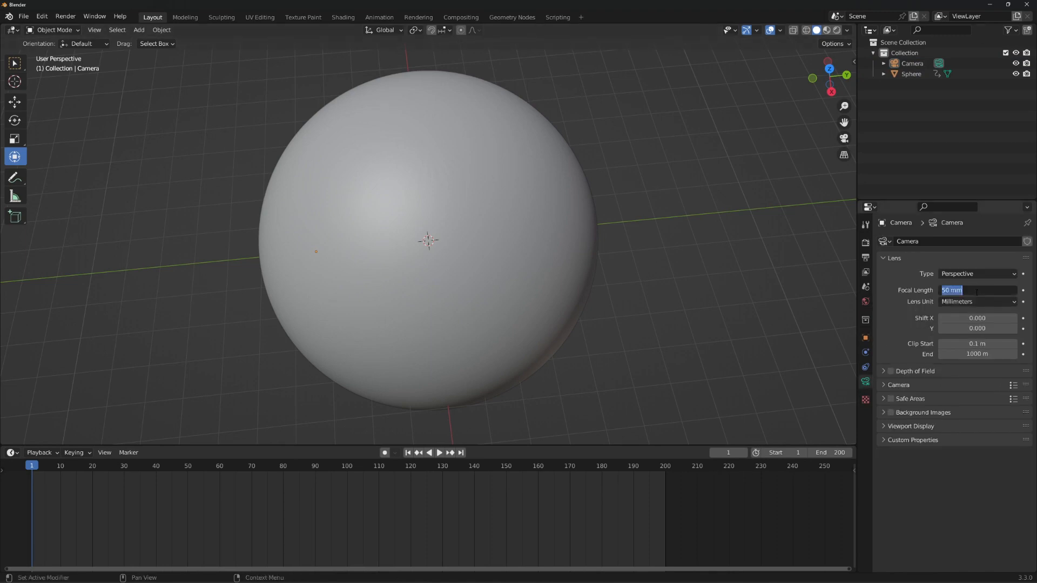
text(5)
key(Return)
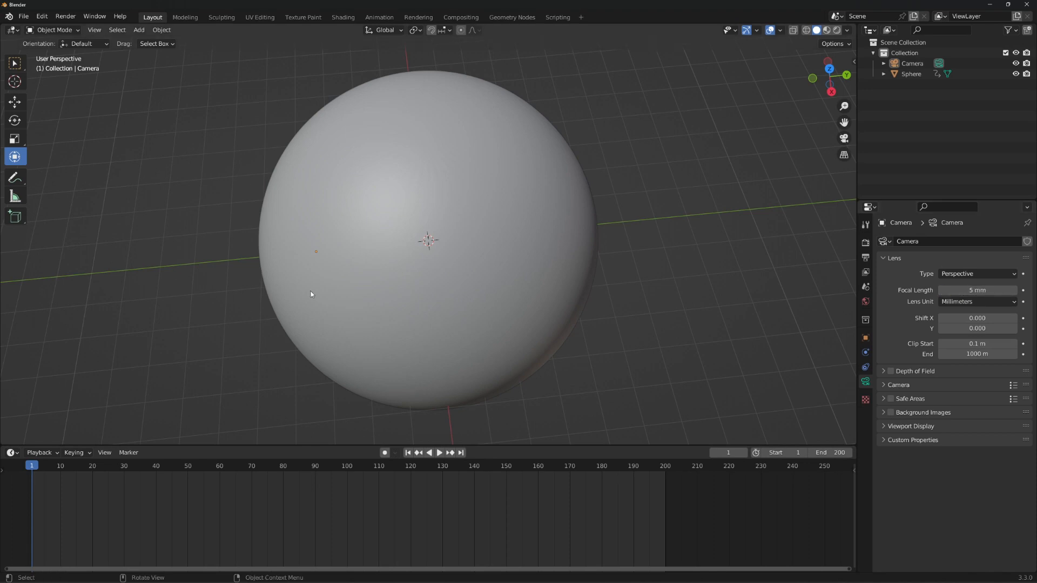
middle_drag(614, 310, 605, 270)
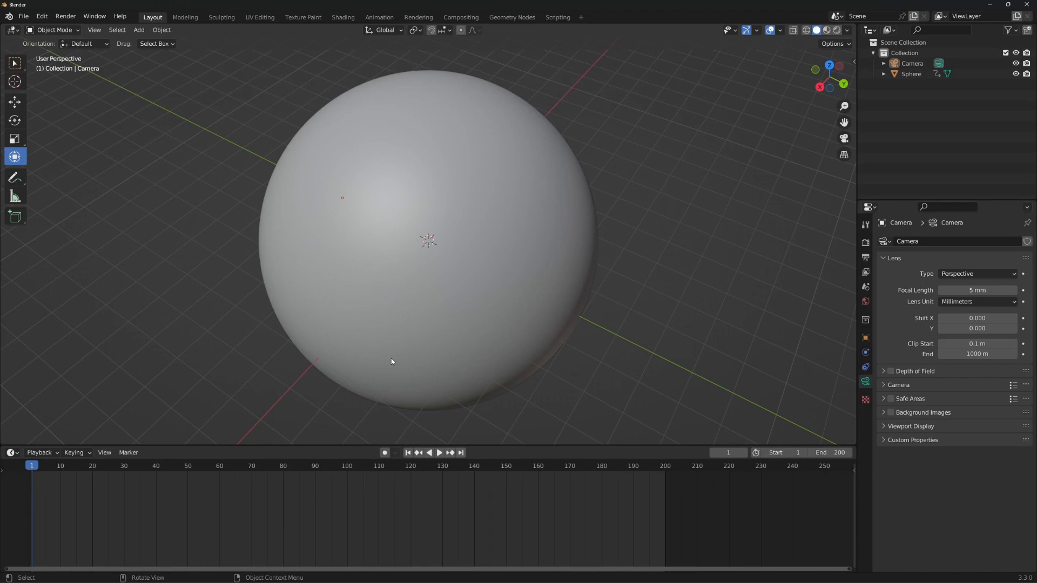
key(KP_0)
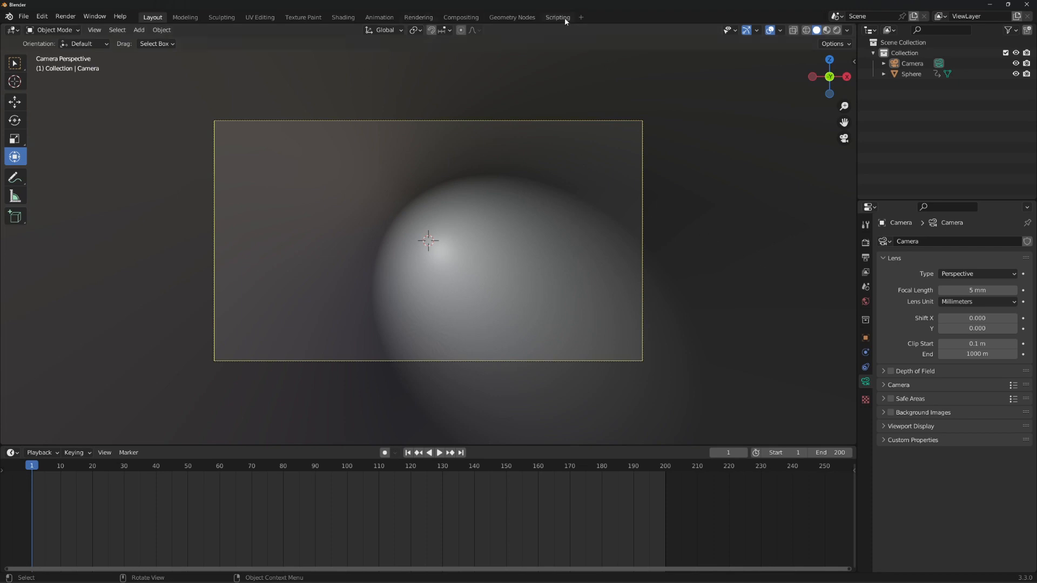
Step: Select the sphere and create a new material for it in the Shading workspace, with the shader editor set to Object
click(905, 75)
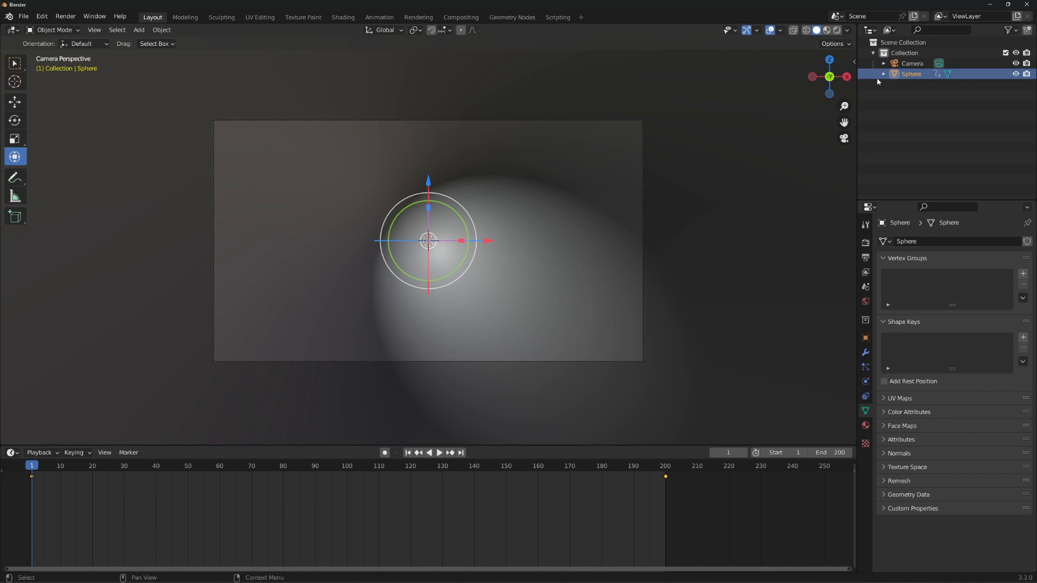
click(883, 74)
click(884, 75)
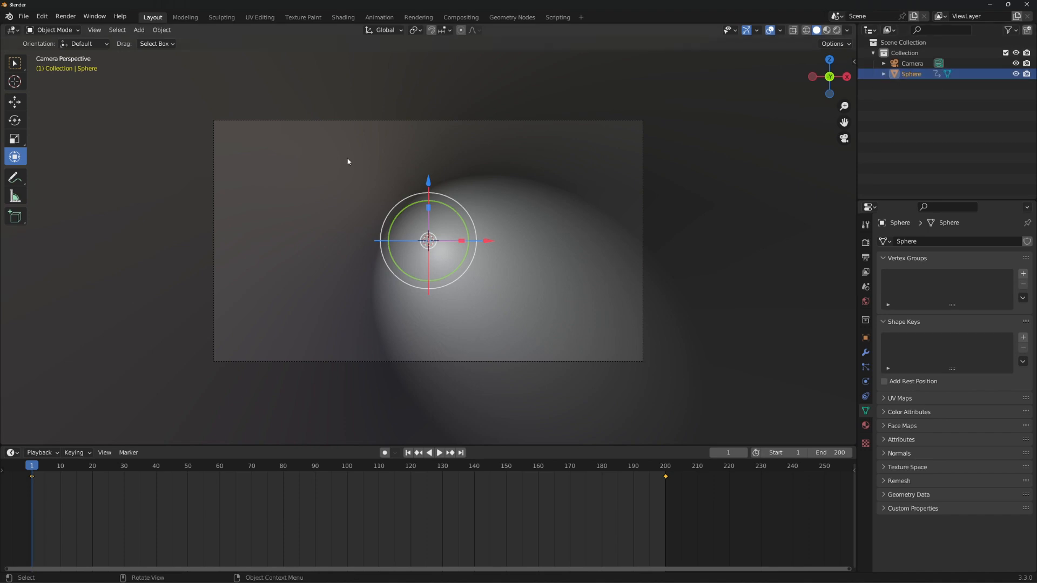
click(343, 16)
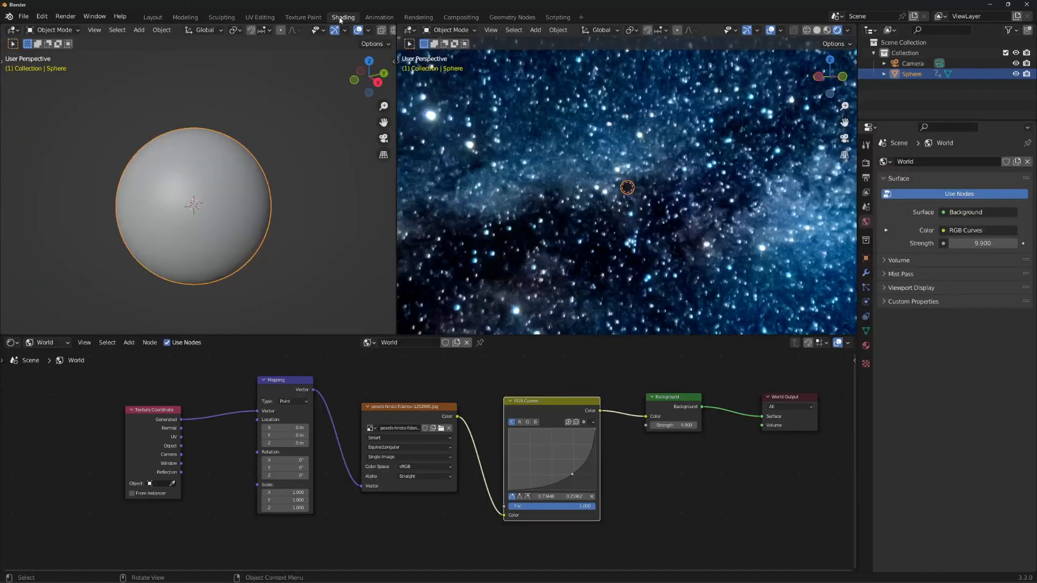
click(52, 343)
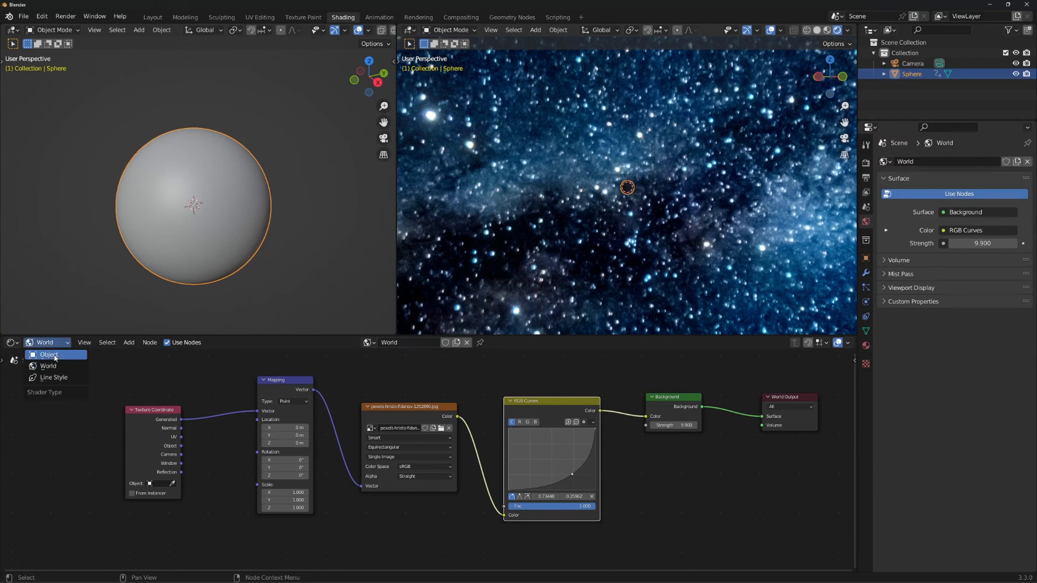
click(46, 351)
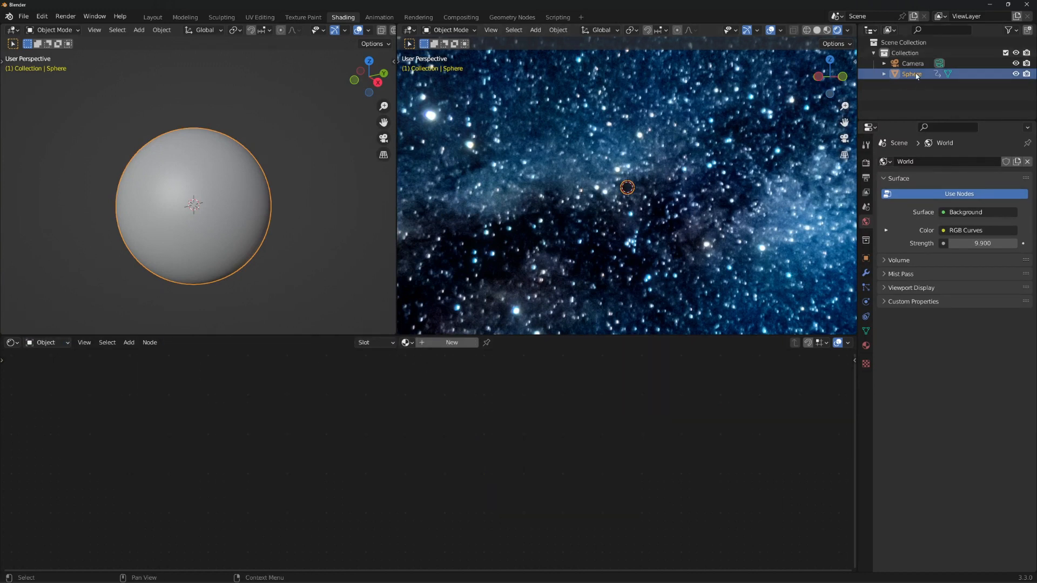
click(441, 344)
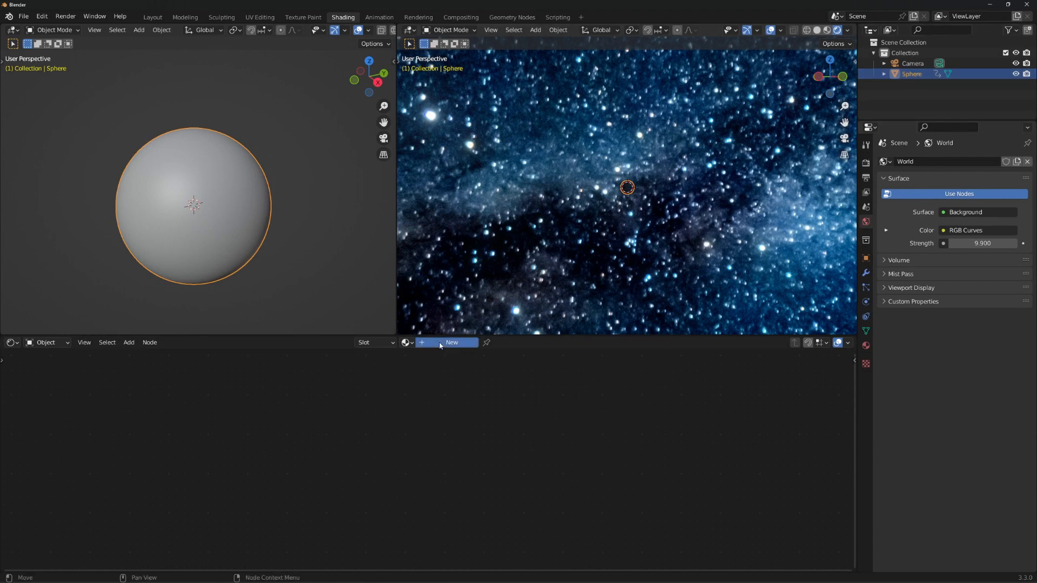
middle_drag(497, 479, 325, 418)
scroll(350, 454, down, 3)
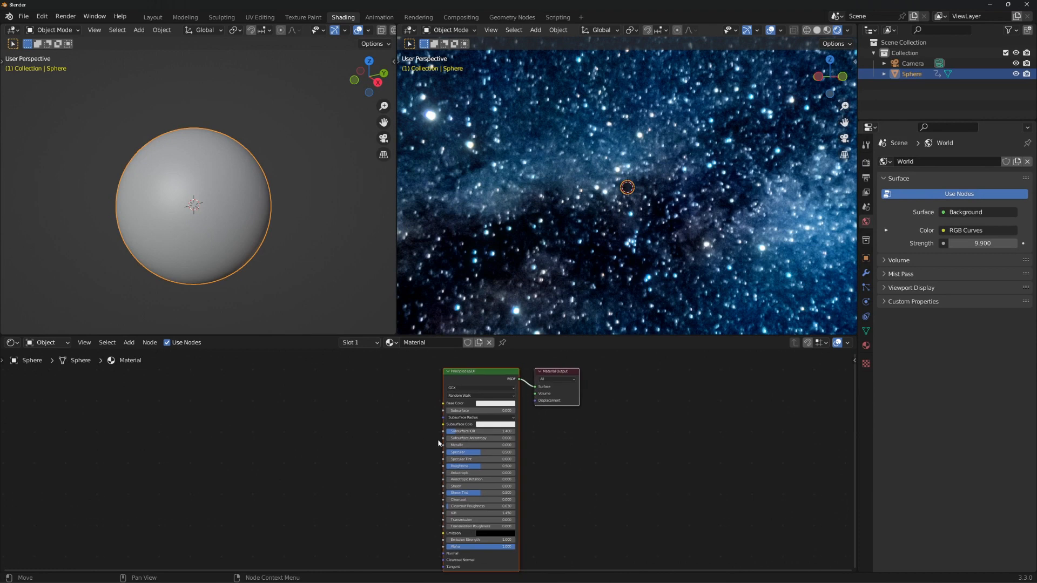
Step: Delete the default Principled BSDF node from the sphere's material
click(495, 380)
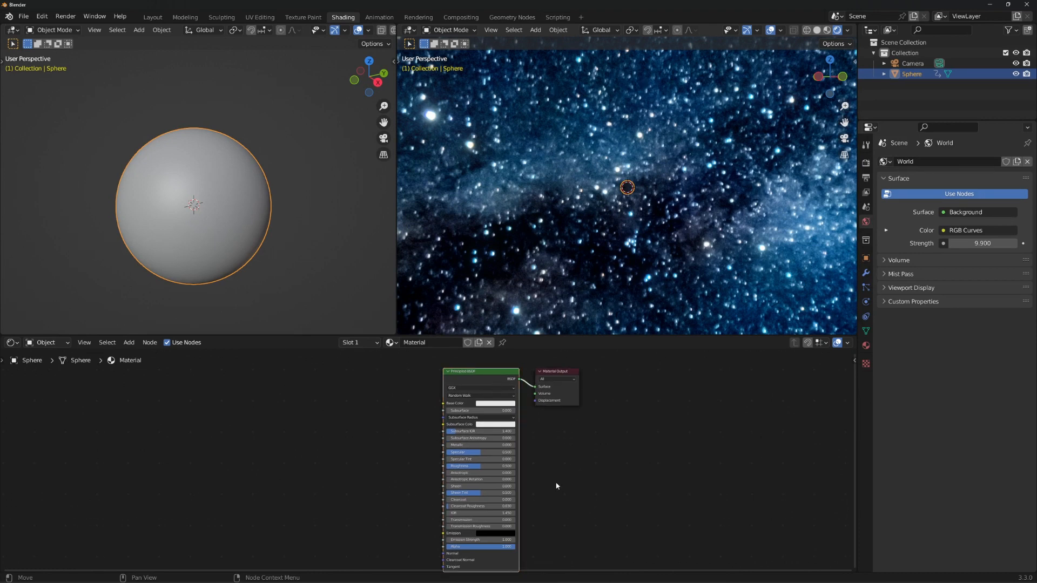
key(x)
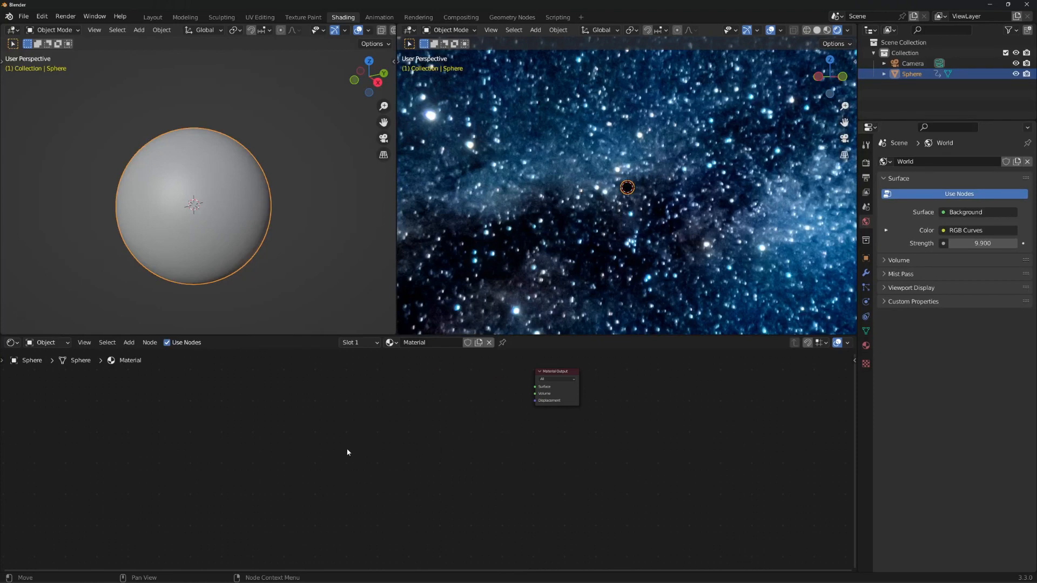
middle_drag(304, 444, 440, 460)
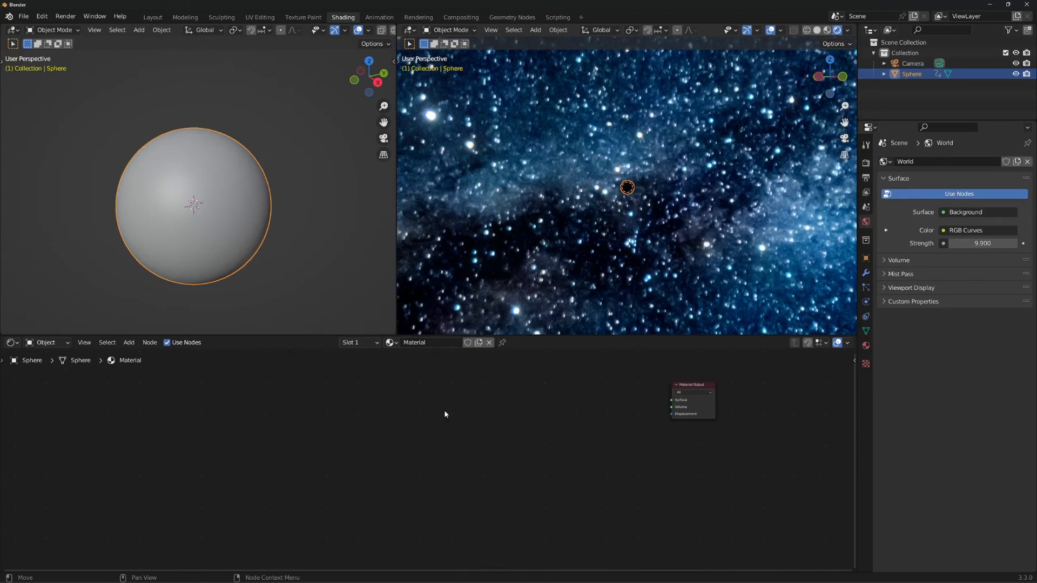
scroll(660, 209, up, 8)
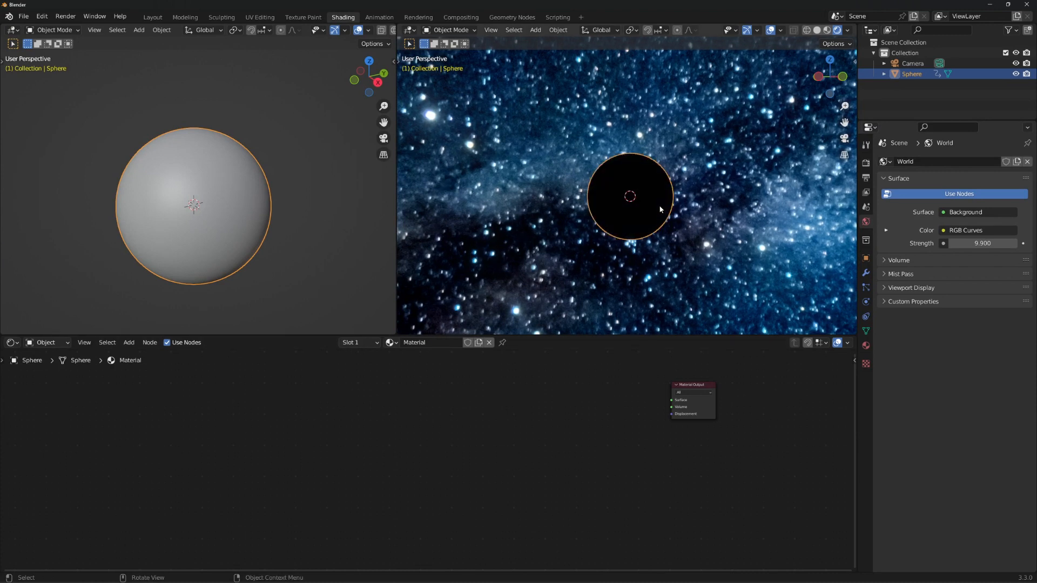
scroll(584, 197, up, 5)
scroll(642, 104, down, 3)
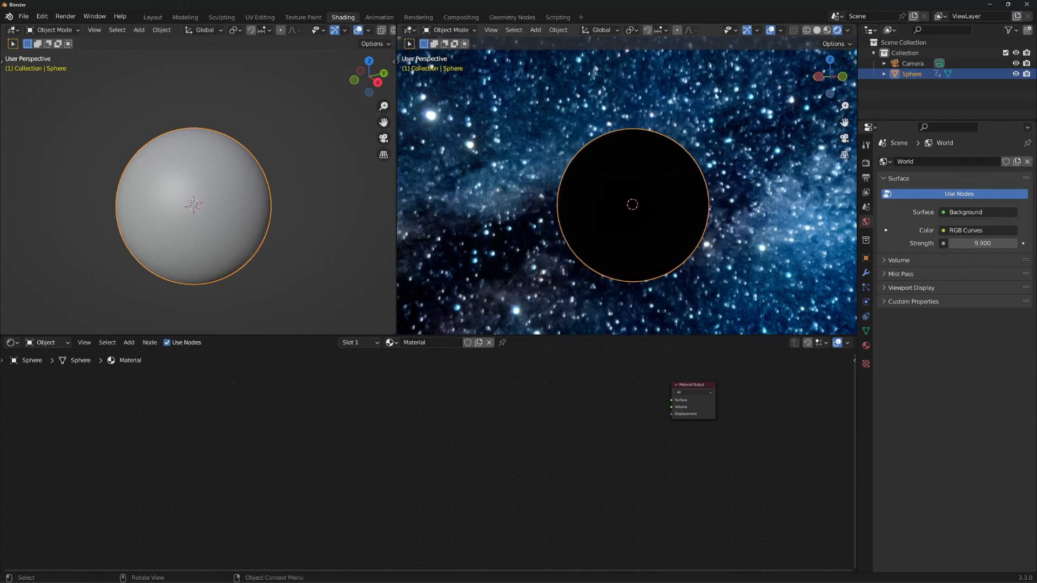
Step: Add a Layer Weight node to the sphere's material and connect its Facing output to the Material Output's Surface
key(shift+a)
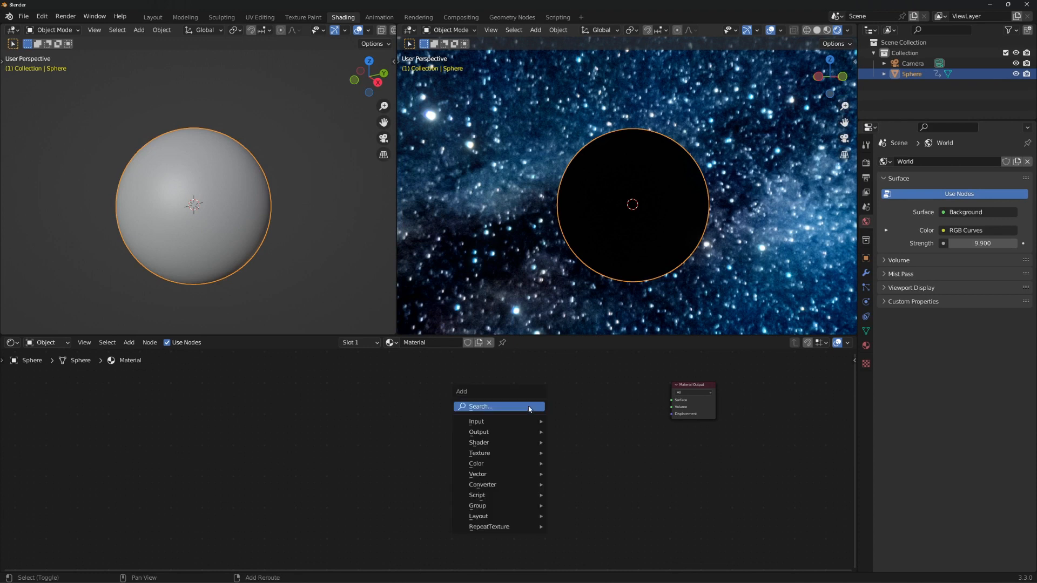
click(528, 409)
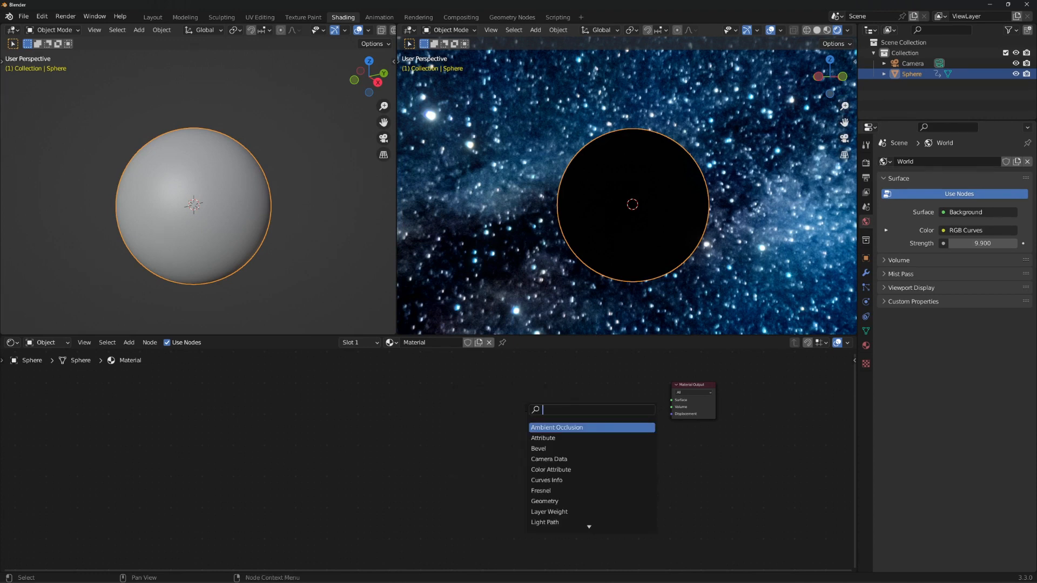
text(layer)
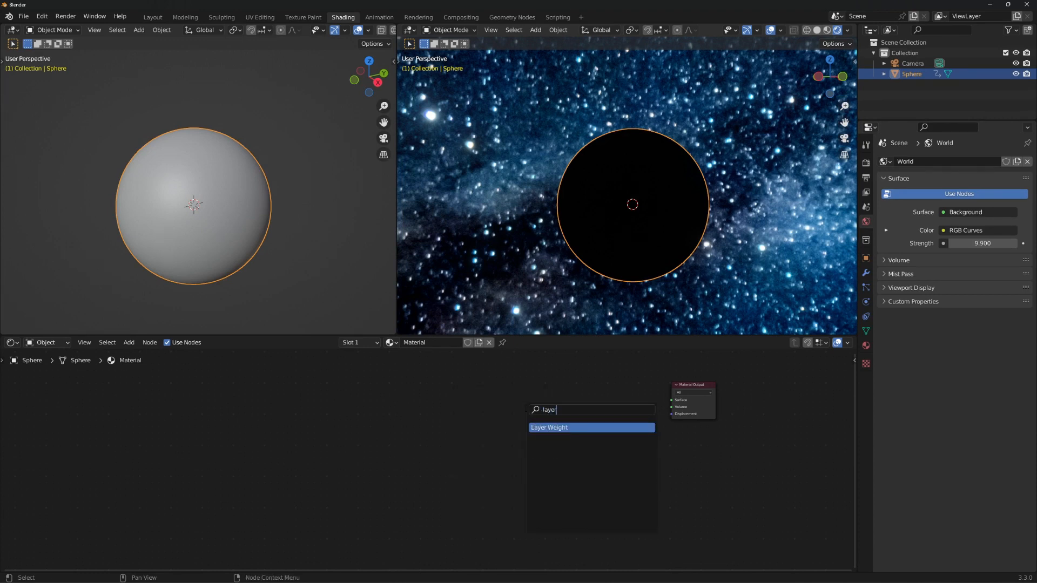
key(Return)
click(314, 403)
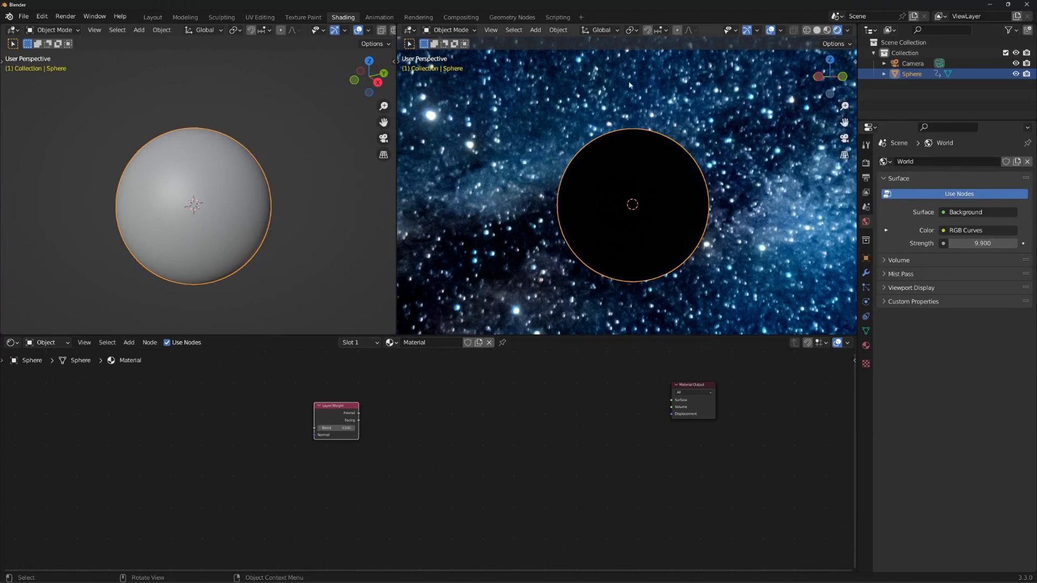
mouse_move(549, 201)
middle_down()
mouse_move(553, 218)
mouse_move(565, 196)
mouse_move(559, 208)
middle_up()
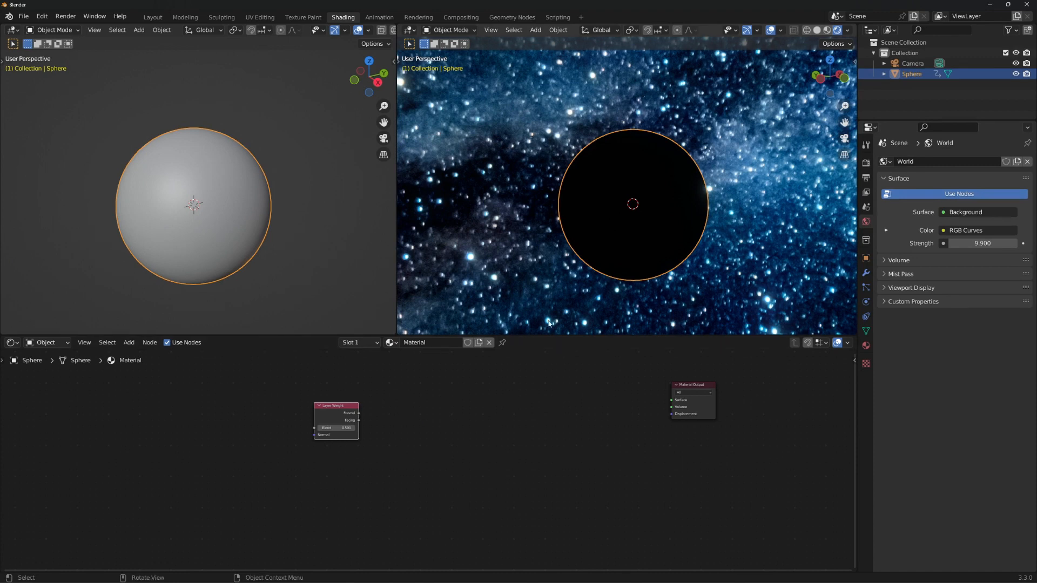
drag(359, 420, 672, 400)
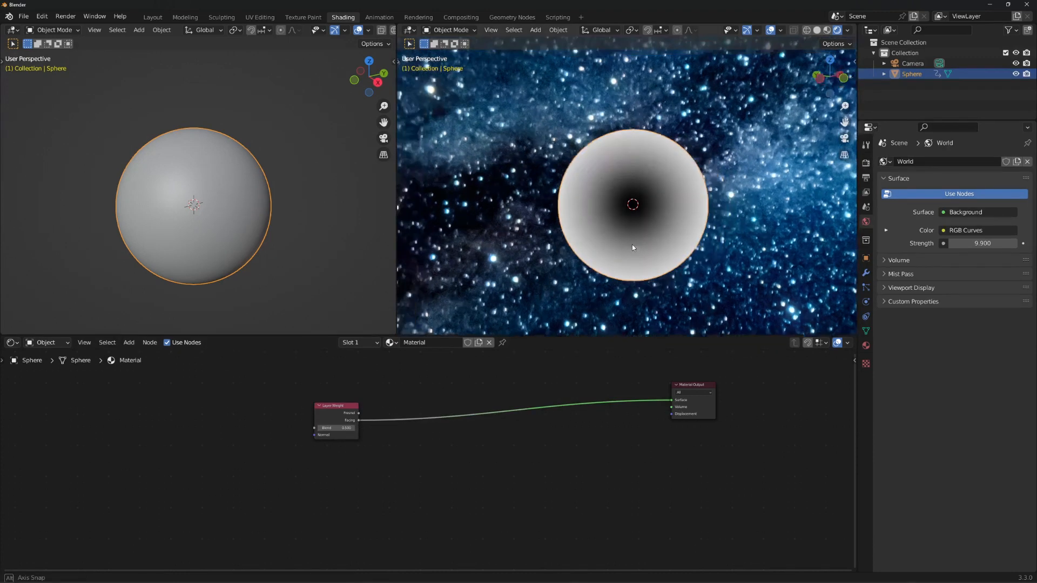
mouse_move(632, 244)
middle_down()
mouse_move(550, 114)
mouse_move(620, 300)
mouse_move(611, 220)
middle_up()
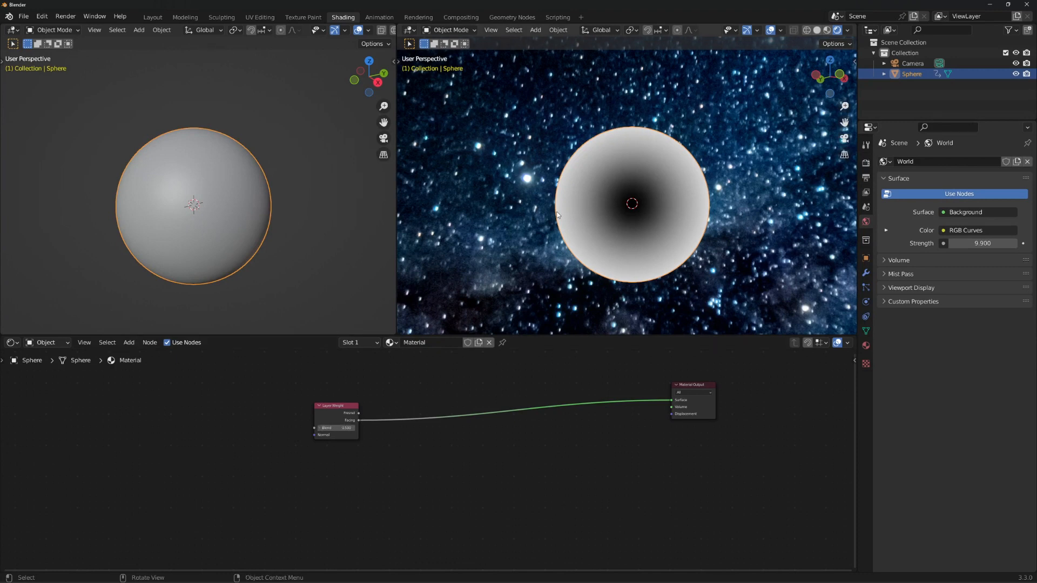
middle_drag(613, 216, 612, 239)
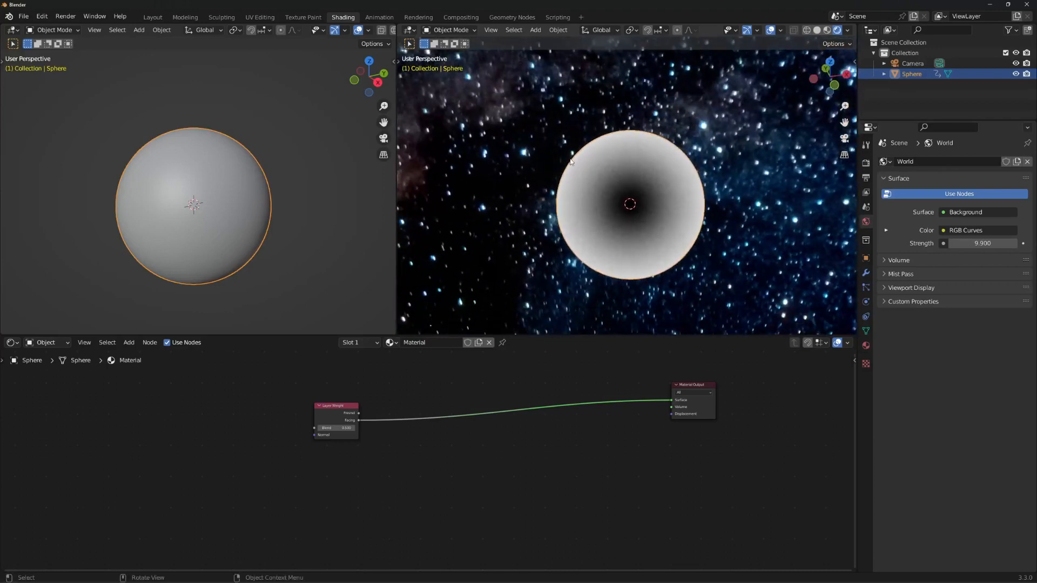
Step: Try the Layer Weight's Fresnel output on the Material Output's Surface and inspect the sphere's shading
drag(358, 413, 671, 401)
mouse_move(638, 241)
middle_down()
mouse_move(654, 212)
mouse_move(651, 236)
mouse_move(626, 131)
middle_up()
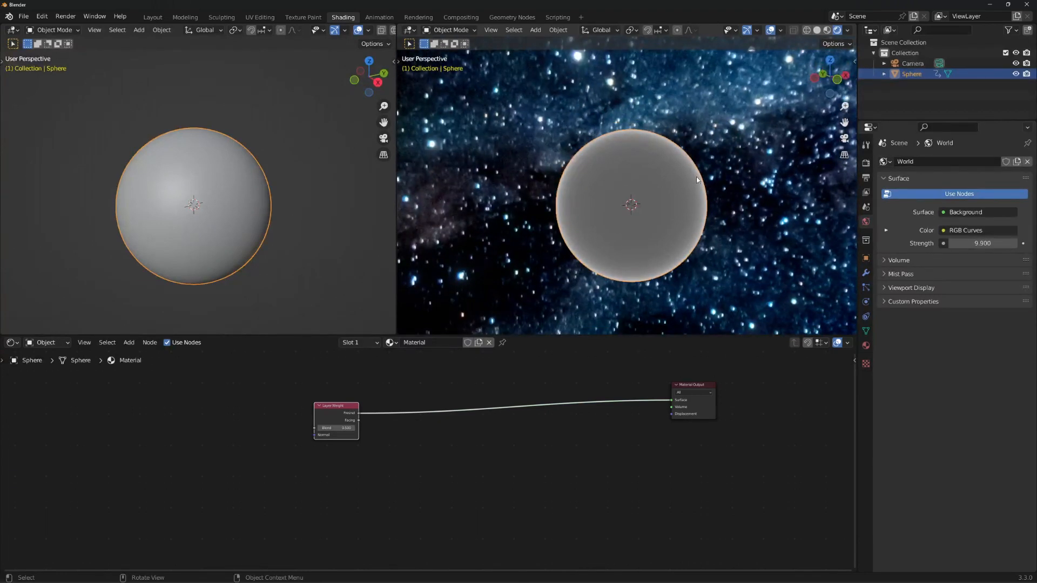
middle_drag(568, 213, 611, 114)
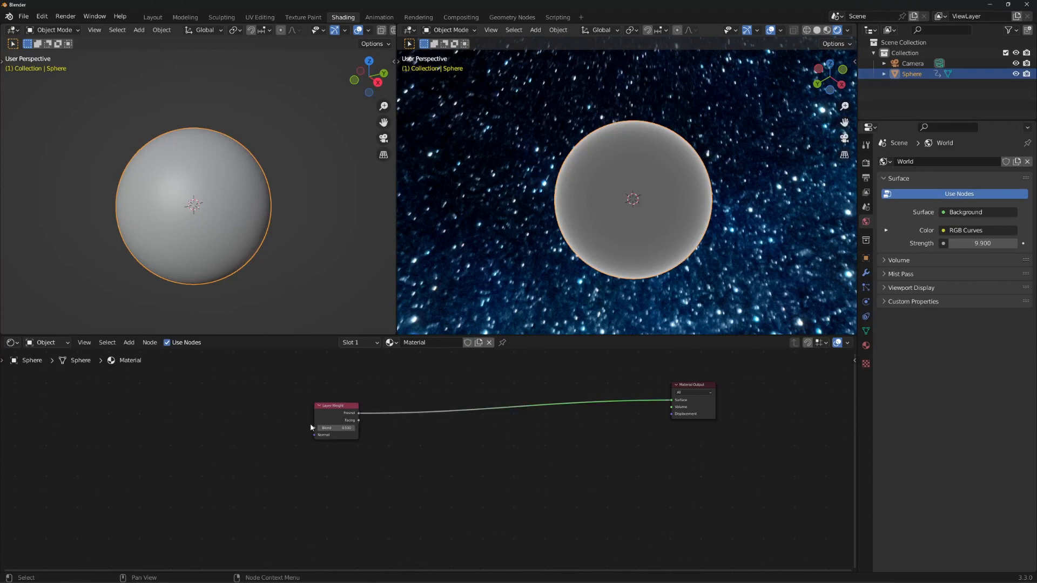
Step: Raise the Layer Weight's Blend value and reconnect its Facing output to the Material Output's Surface
click(335, 428)
text(0)
key(Return)
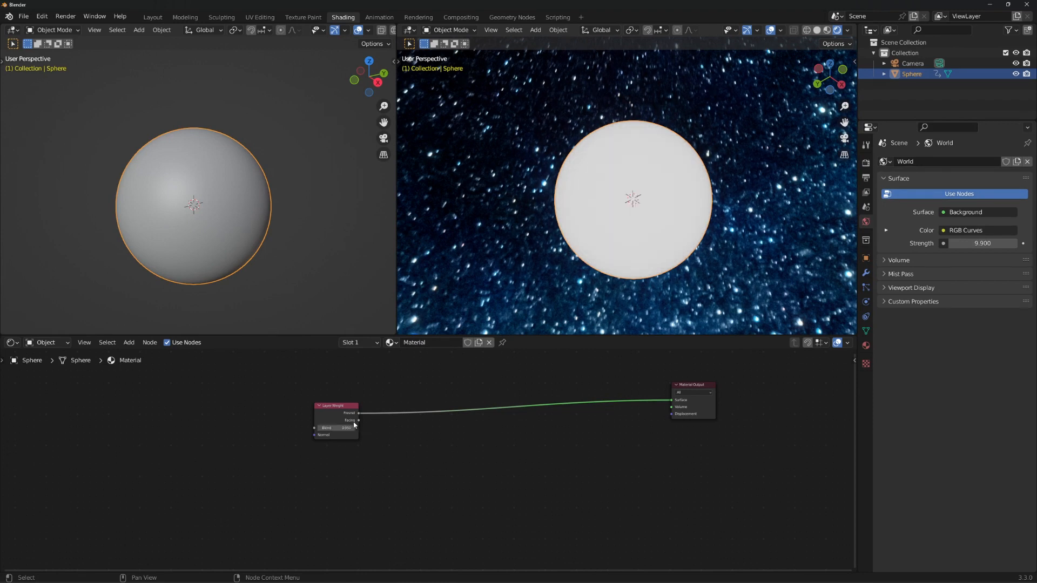
drag(359, 421, 670, 401)
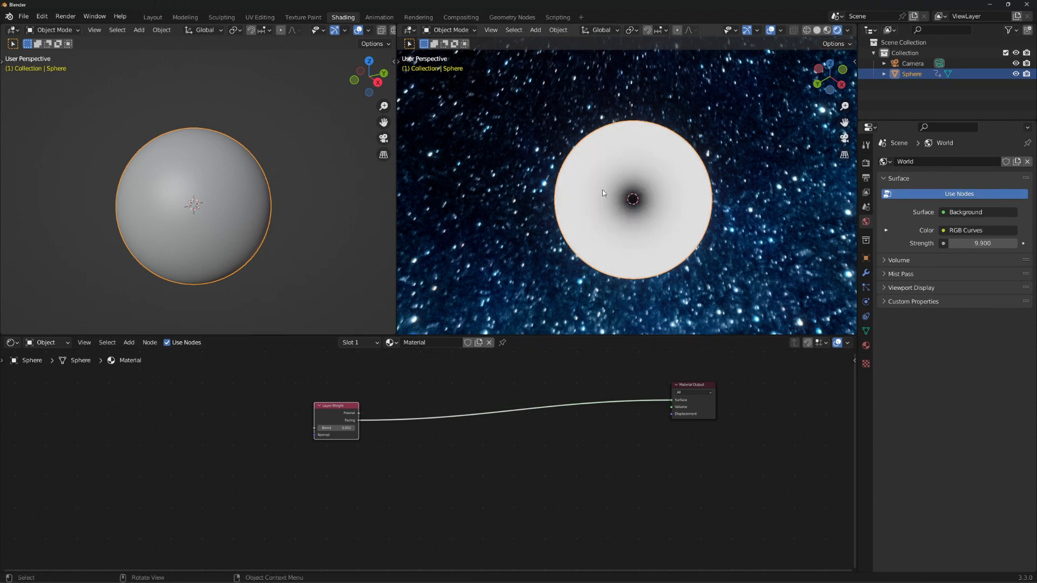
click(469, 455)
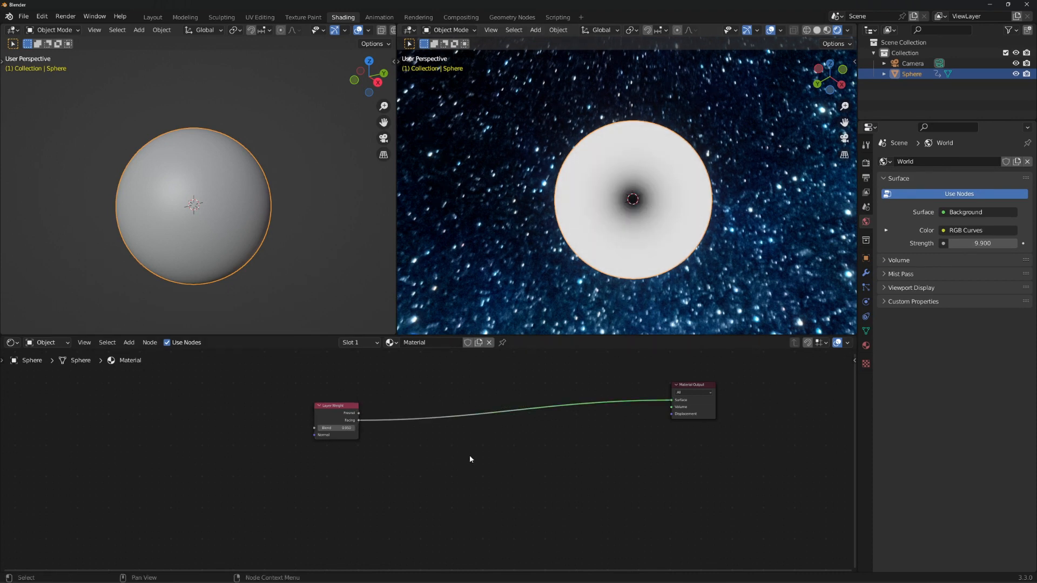
Step: Move the Layer Weight node further from the Material Output and insert a ColorRamp node on the link between them
drag(341, 411, 246, 395)
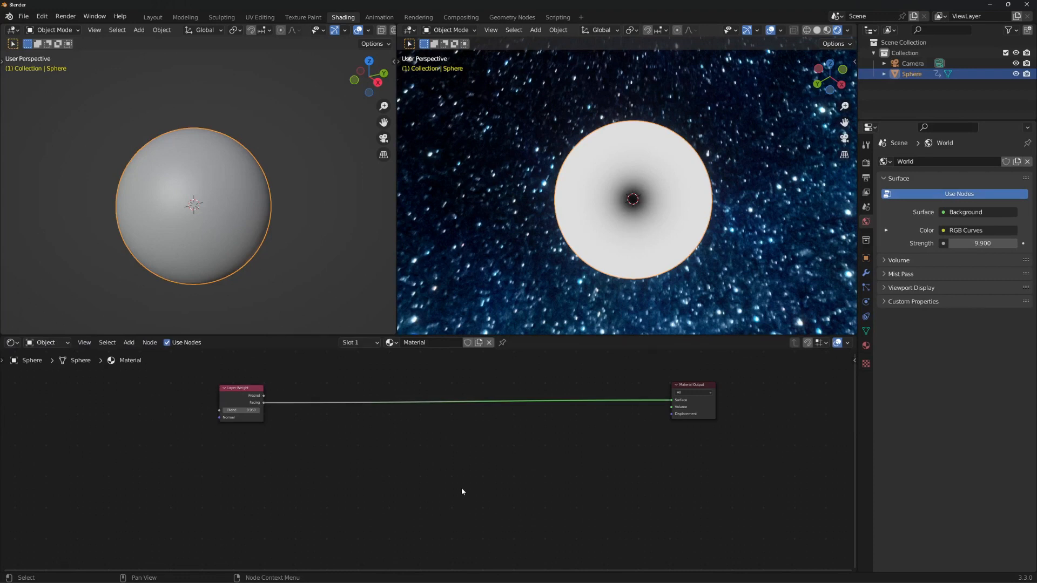
key(shift+a)
click(378, 451)
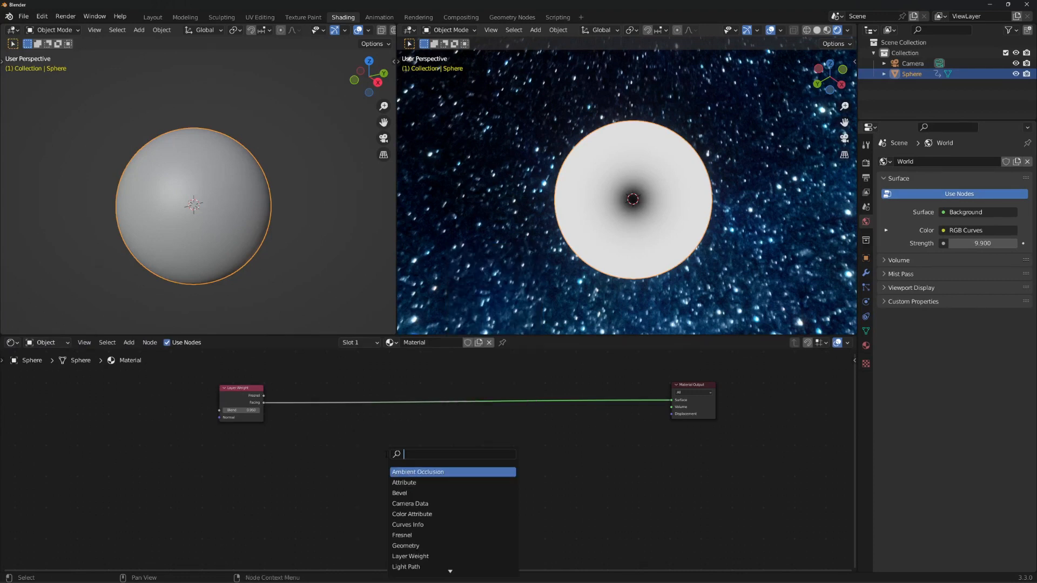
text(color)
key(Return)
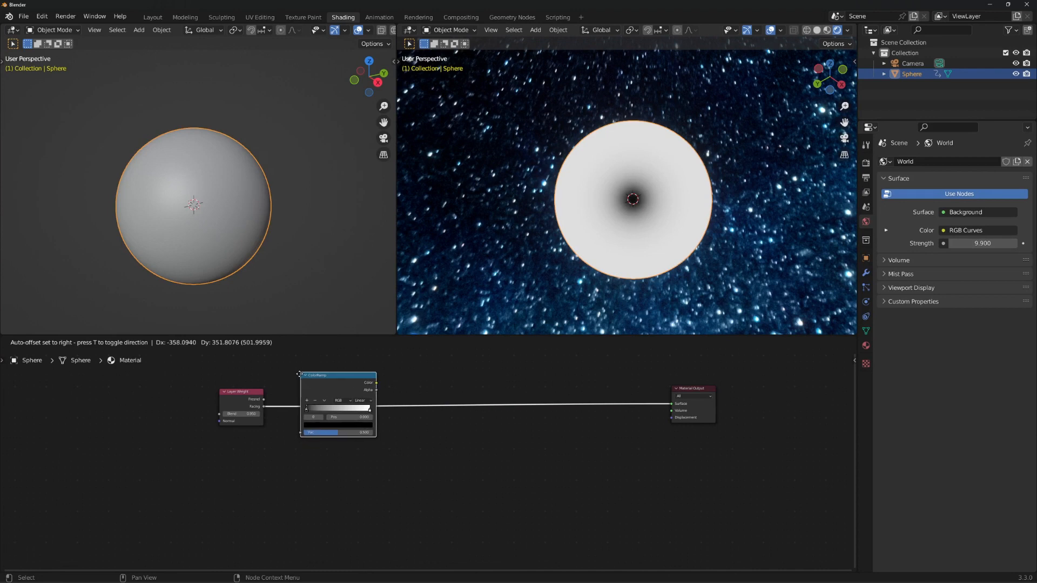
click(300, 374)
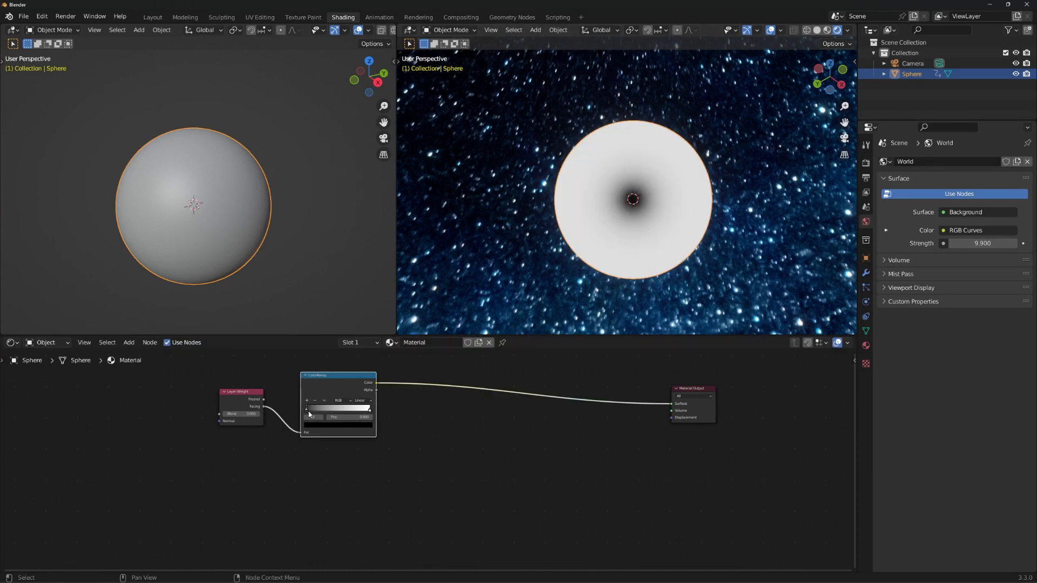
Step: Set the ColorRamp's interpolation to Ease and its black stop's position to 0.5
drag(306, 410, 338, 411)
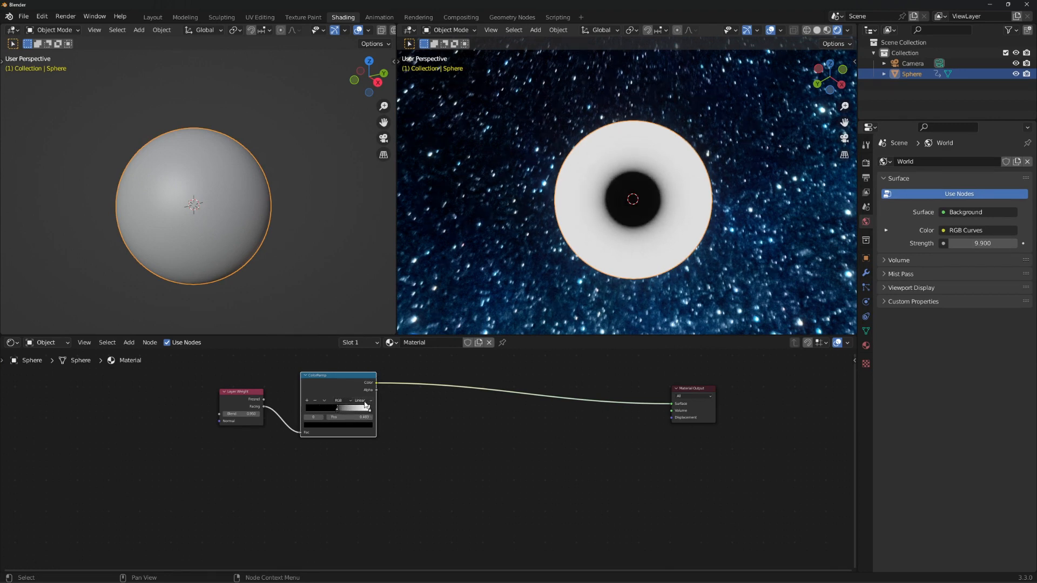
click(363, 400)
click(361, 407)
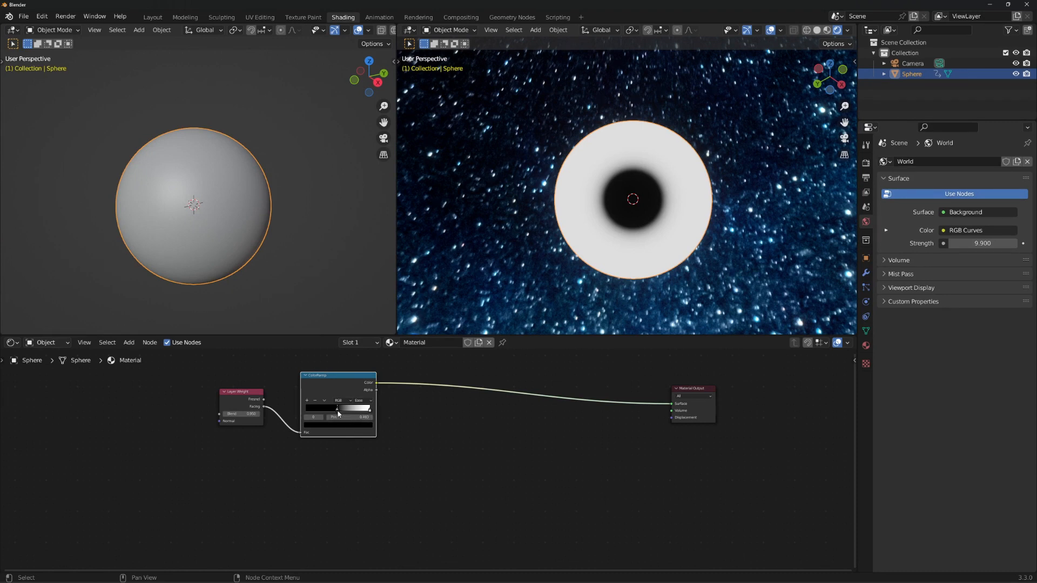
drag(338, 414, 340, 415)
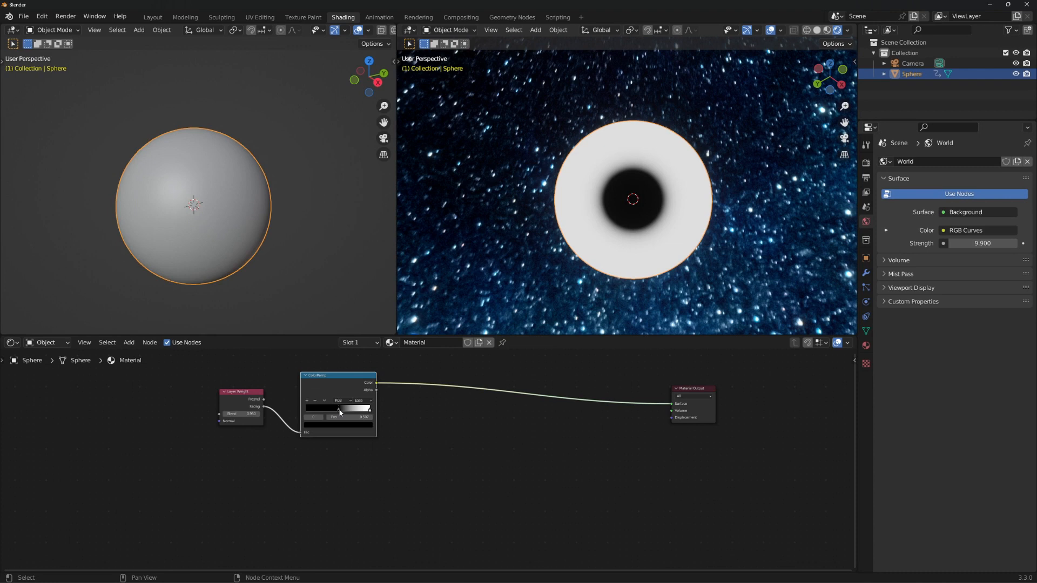
click(340, 417)
text(0.5)
key(Return)
click(645, 487)
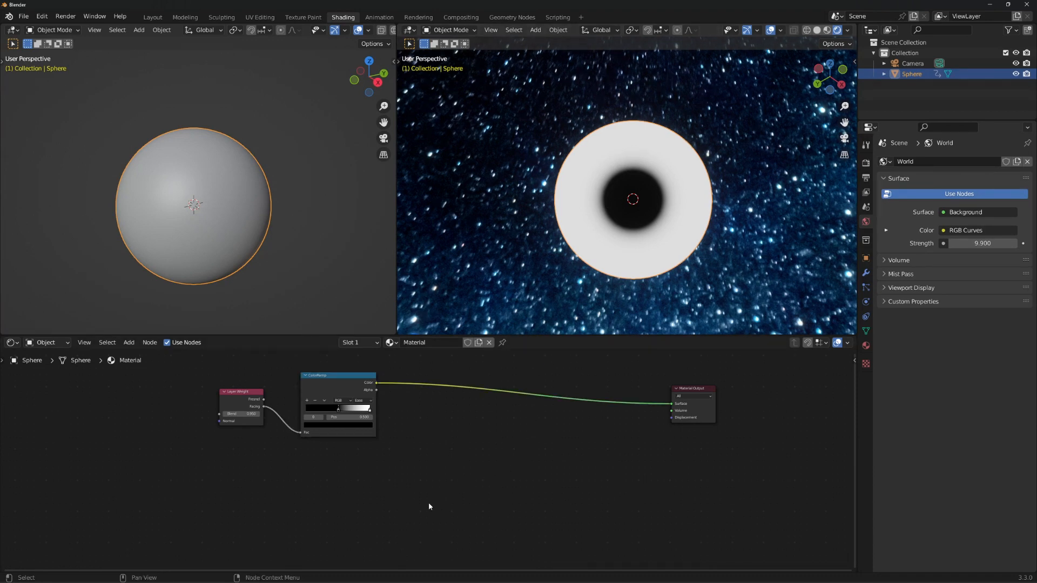
Step: Insert a Math node between the ColorRamp and the Material Output and set its operation to Multiply
key(shift+s)
key(shift+a)
click(450, 453)
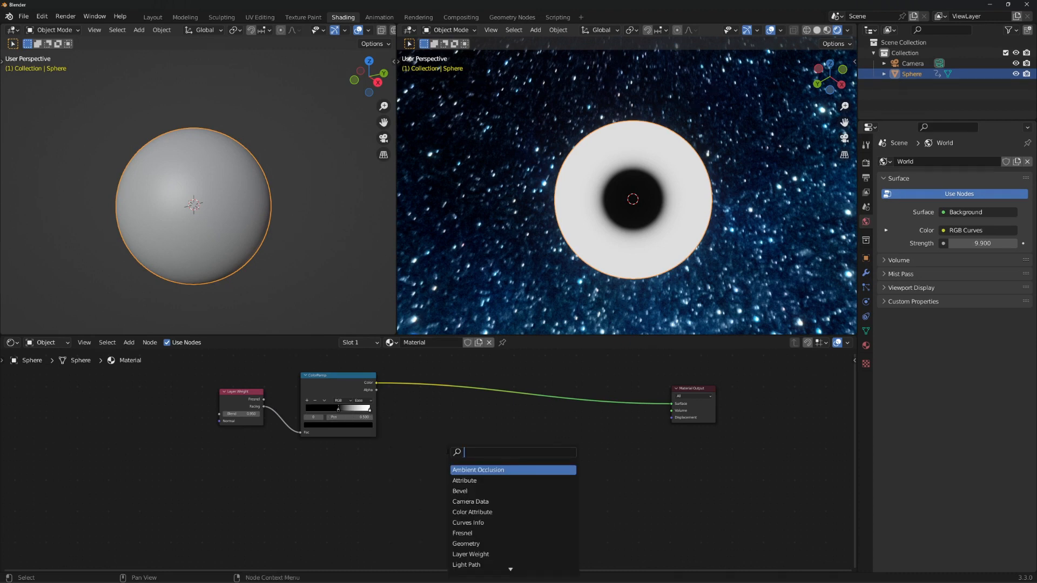
text(add)
key(Return)
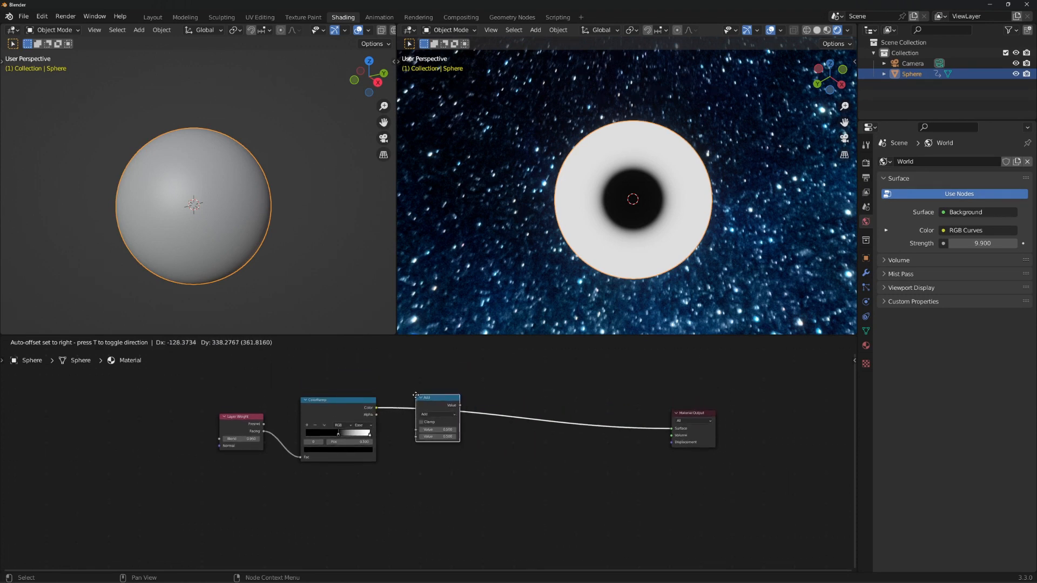
click(417, 394)
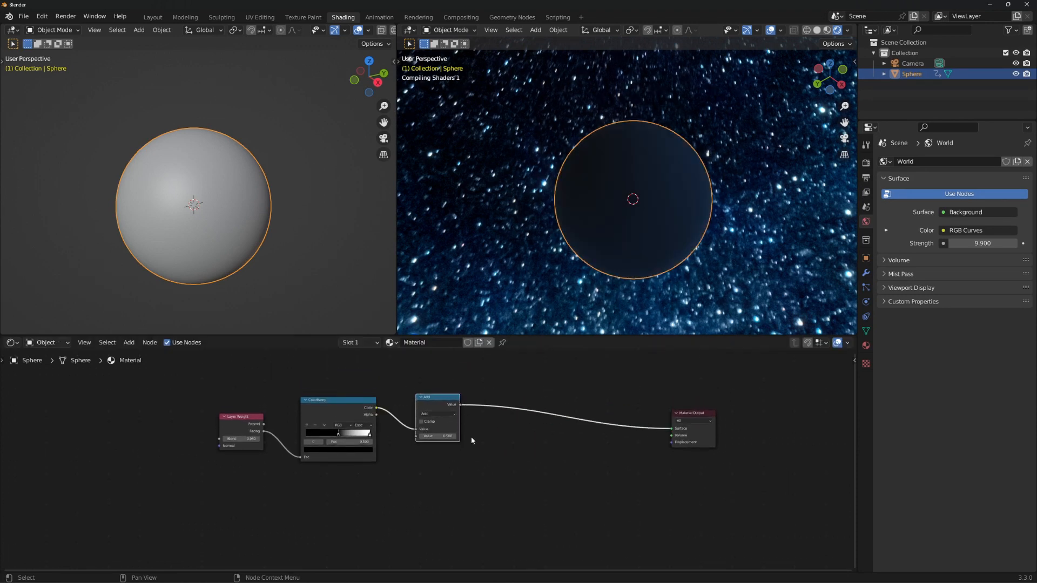
click(444, 413)
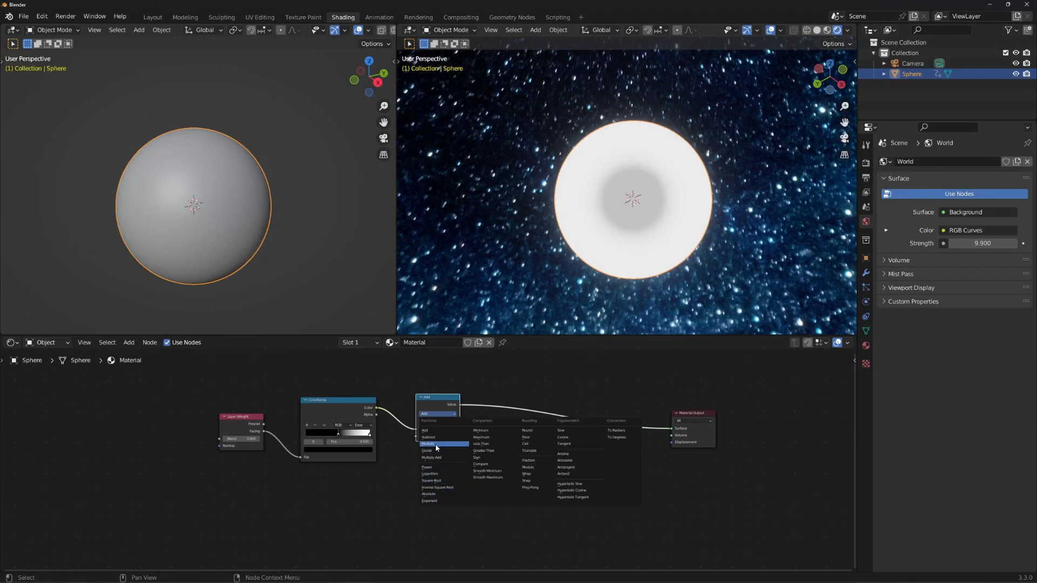
click(437, 444)
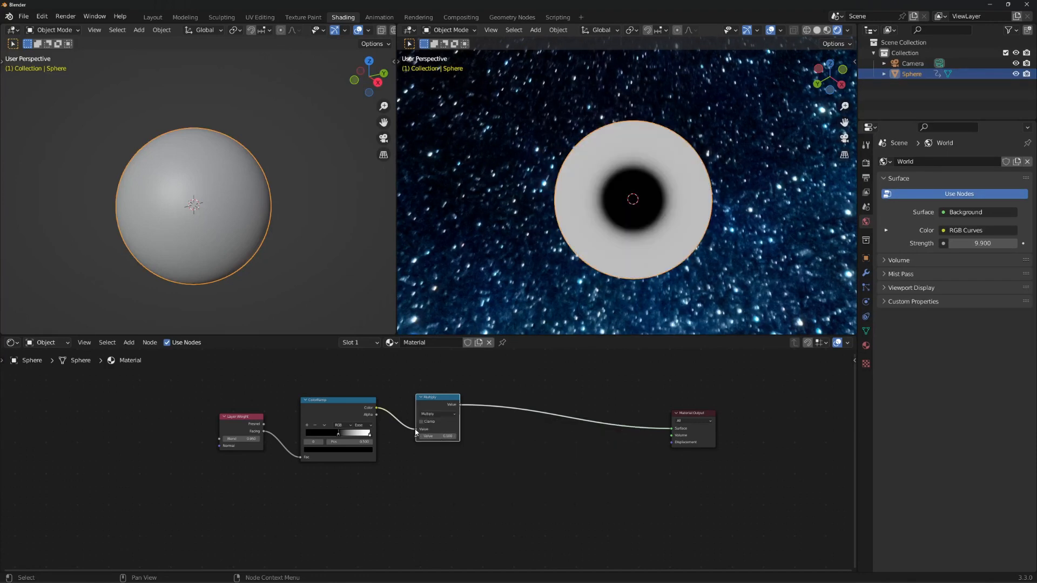
Step: Reroute the ColorRamp's color into the Multiply node's second value and set the first value to 1.7
drag(416, 430, 416, 436)
click(438, 429)
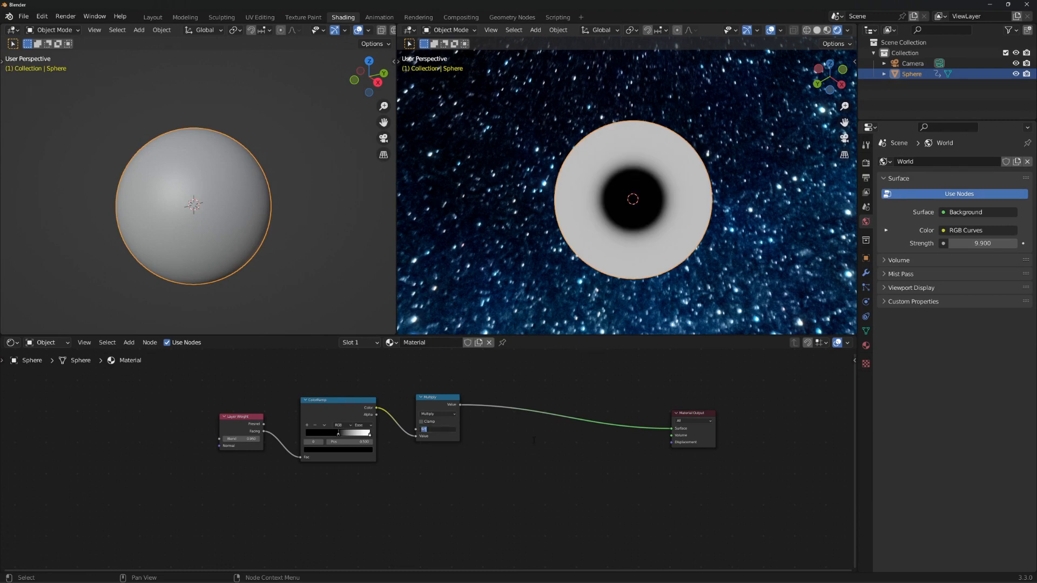
text(4.7)
key(Return)
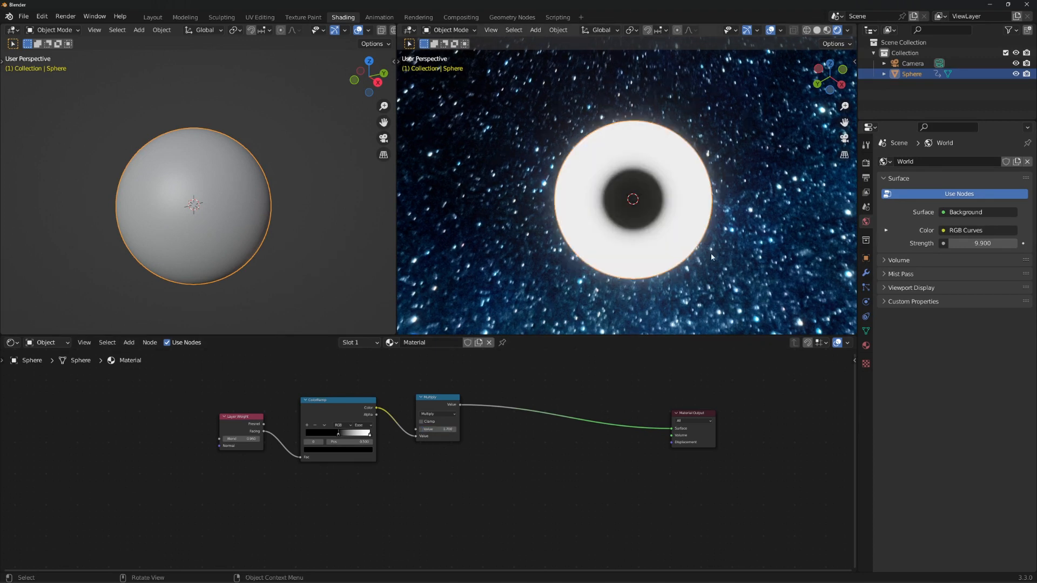
Step: Arrange the Multiply and Layer Weight nodes closer around the ColorRamp and readjust the Multiply node's first value to above 1
drag(432, 400, 367, 433)
text(0.9)
key(Return)
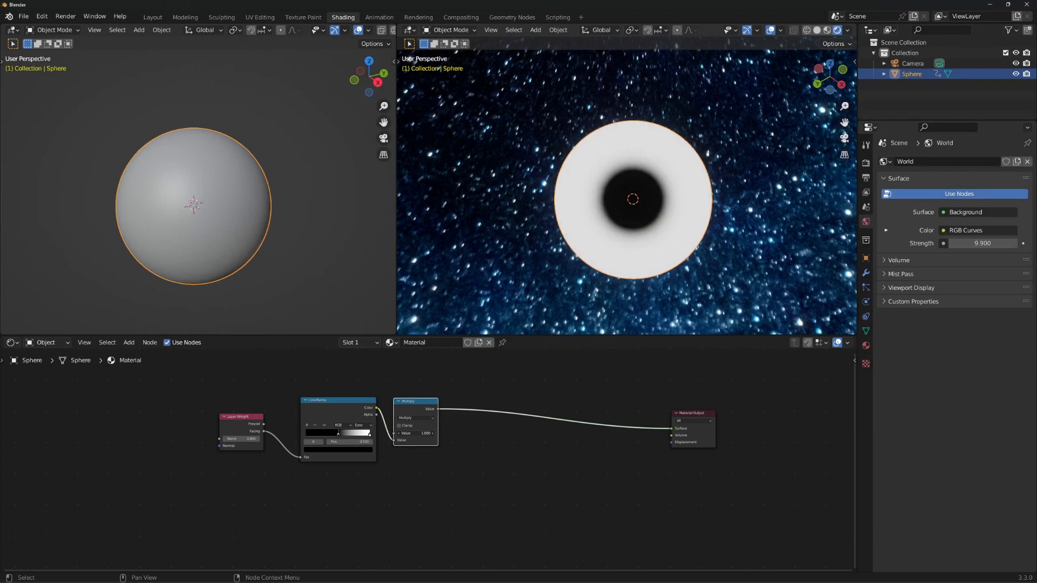
drag(416, 433, 432, 434)
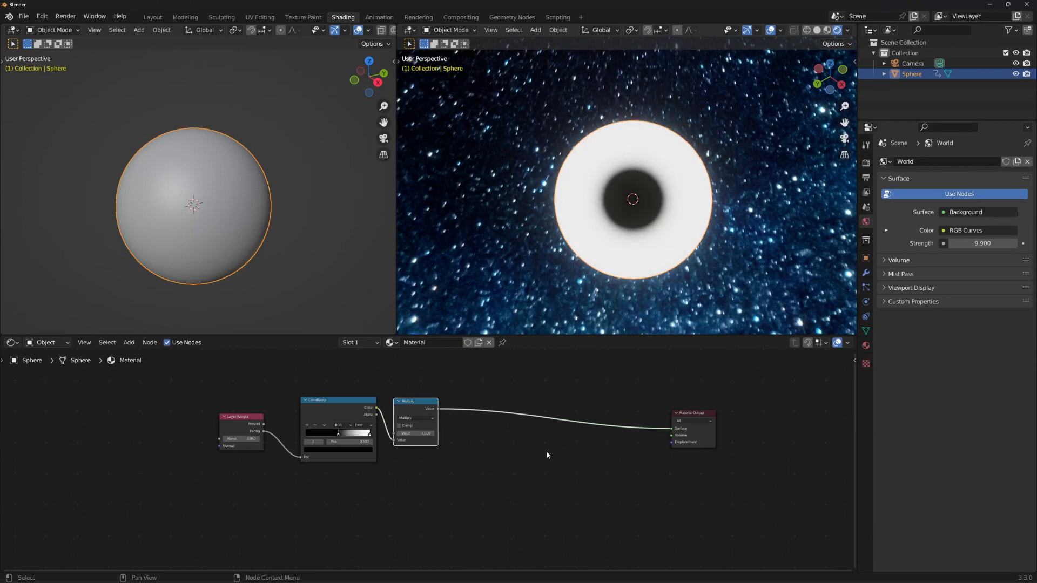
click(546, 450)
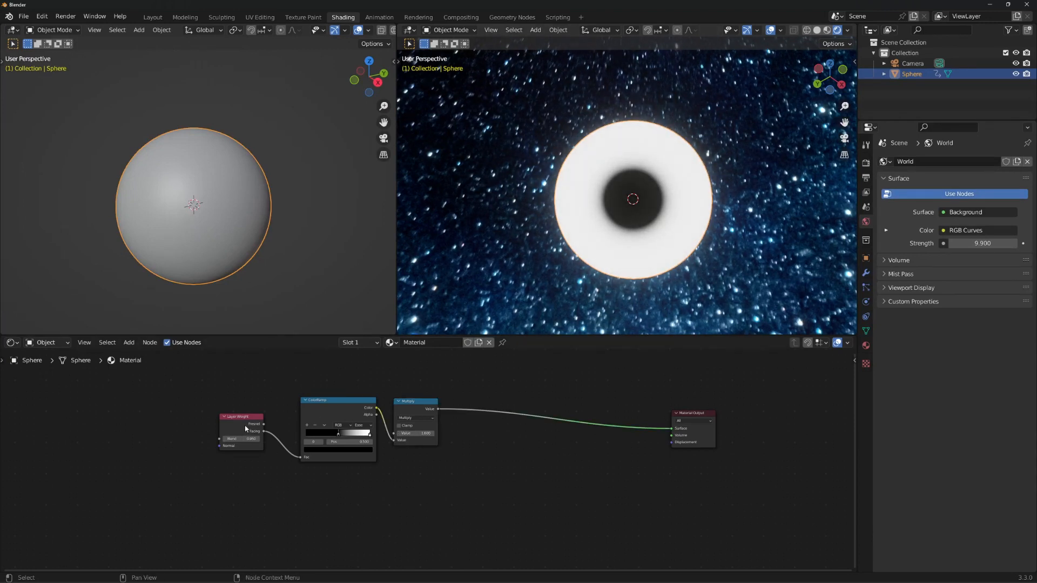
drag(246, 428, 250, 423)
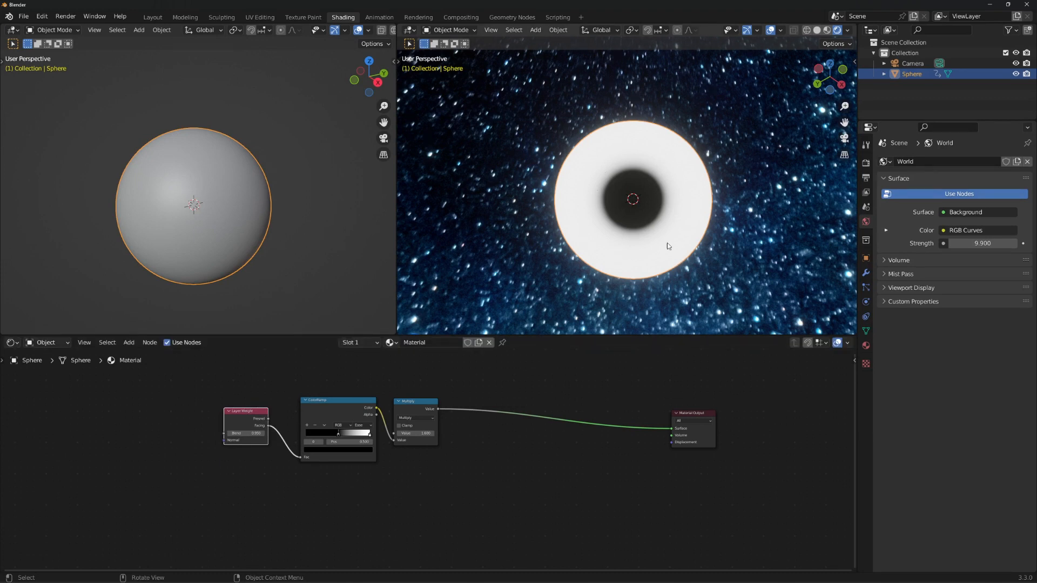
click(597, 381)
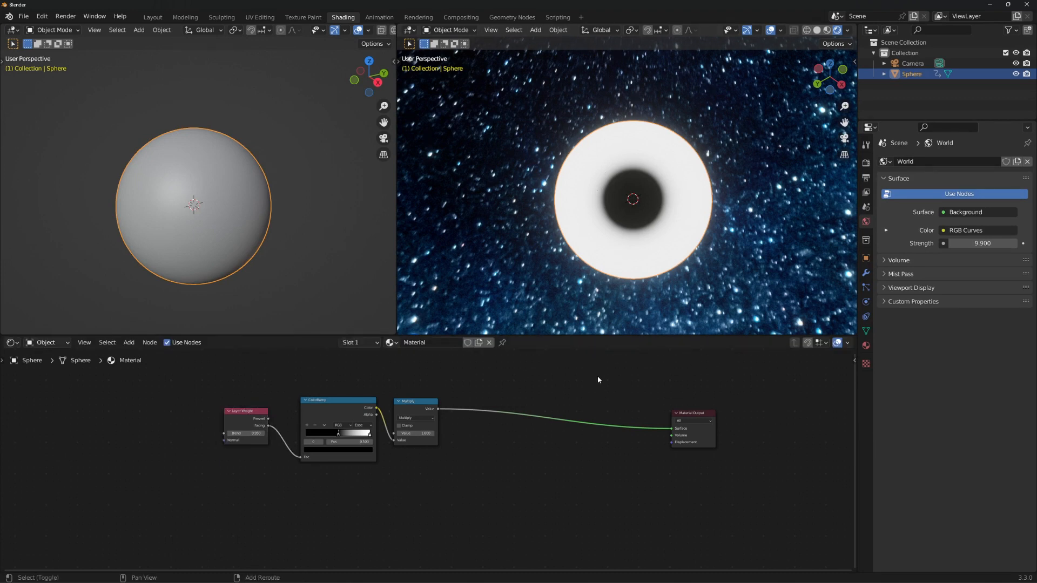
Step: Insert a Mix Shader node into the link between the Multiply node and the Material Output, placed nearer the output
key(shift+a)
click(598, 377)
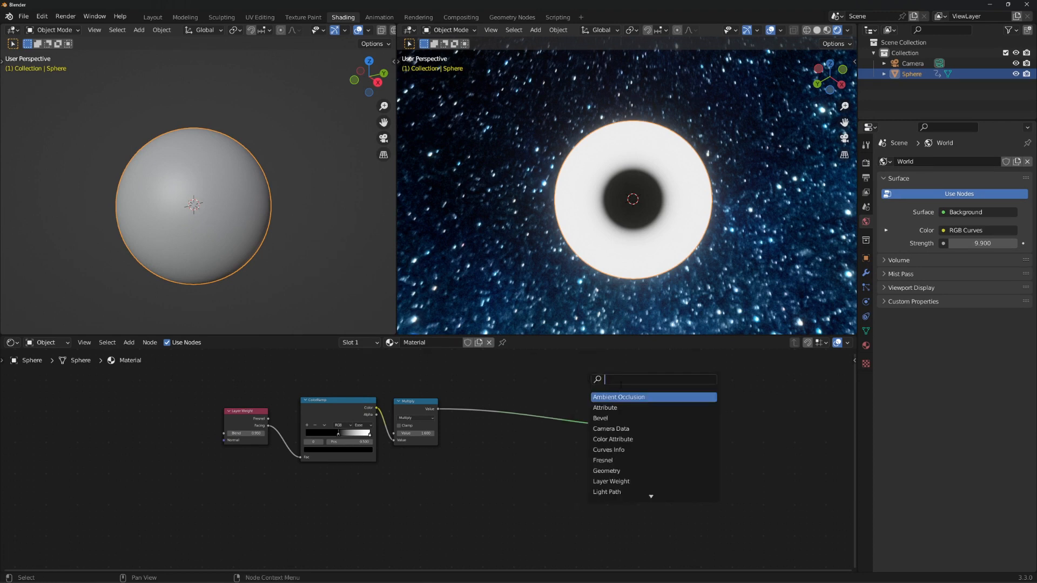
text(mix)
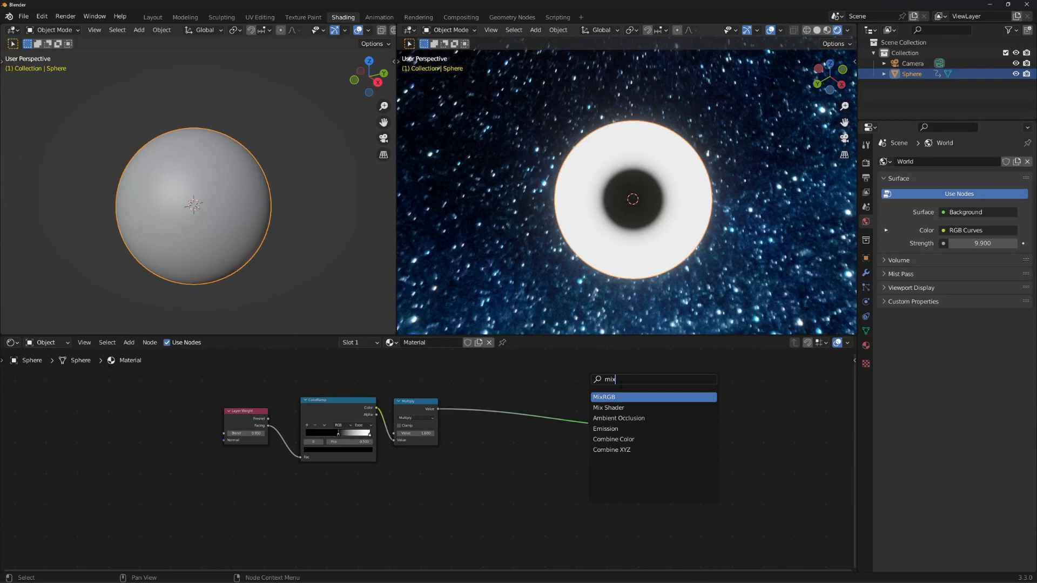
key(Down)
key(Return)
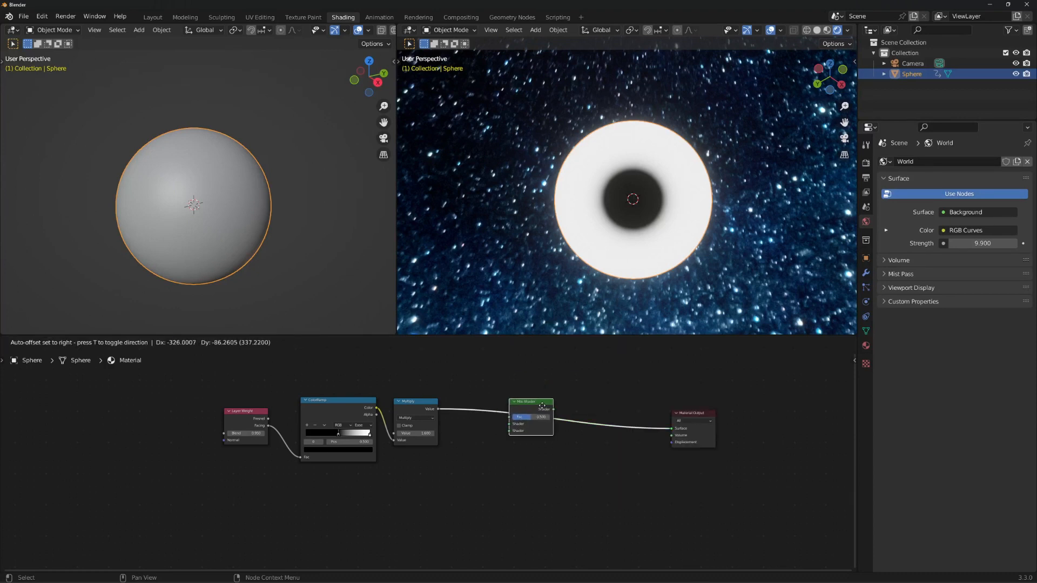
click(573, 411)
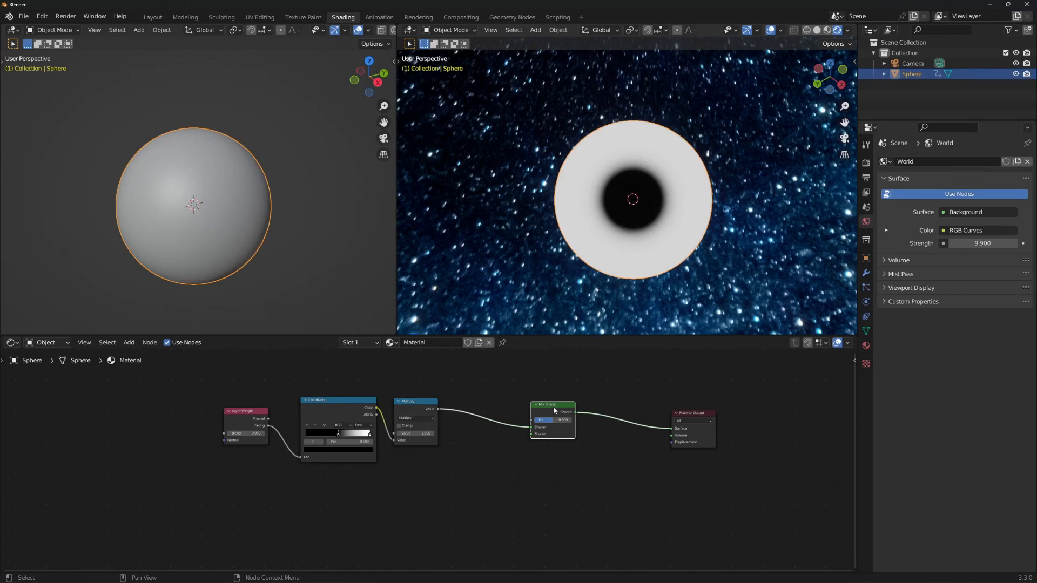
drag(553, 406, 569, 405)
click(490, 399)
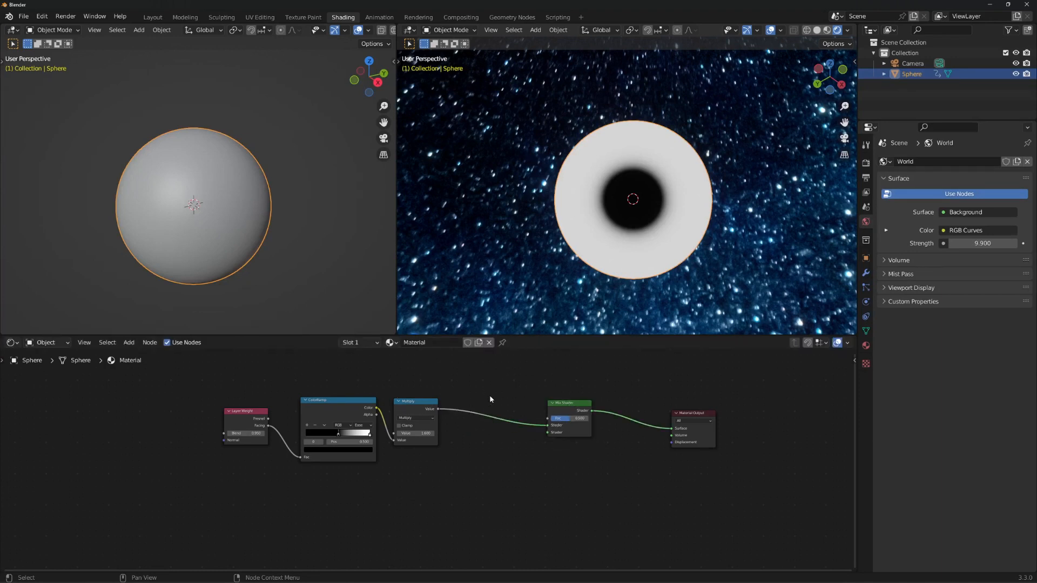
Step: Insert a Glass BSDF node between the Multiply and Mix Shader nodes and inspect the sphere from near and far
key(shift+a)
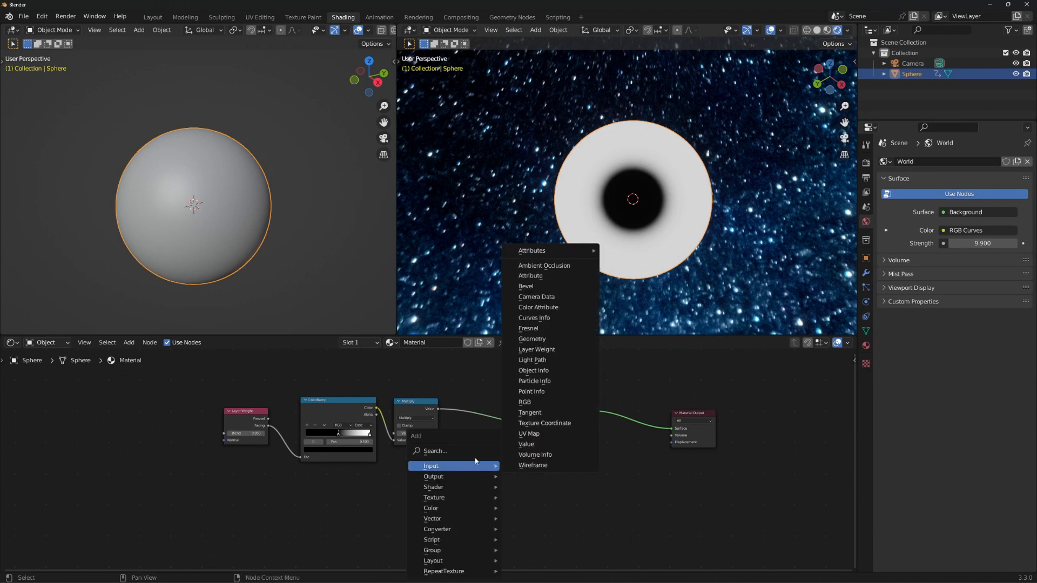
click(464, 449)
text(gla)
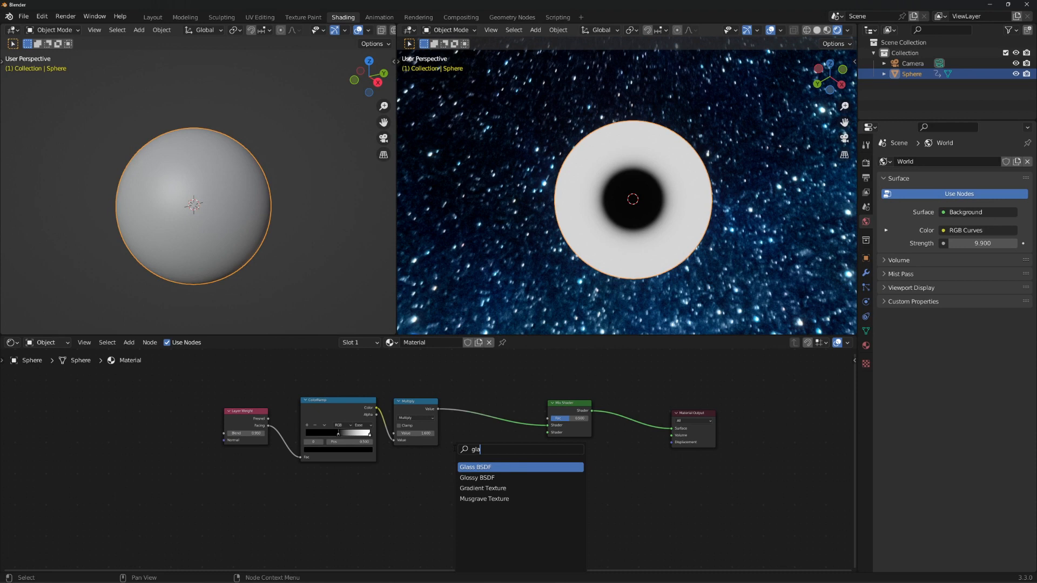
key(Return)
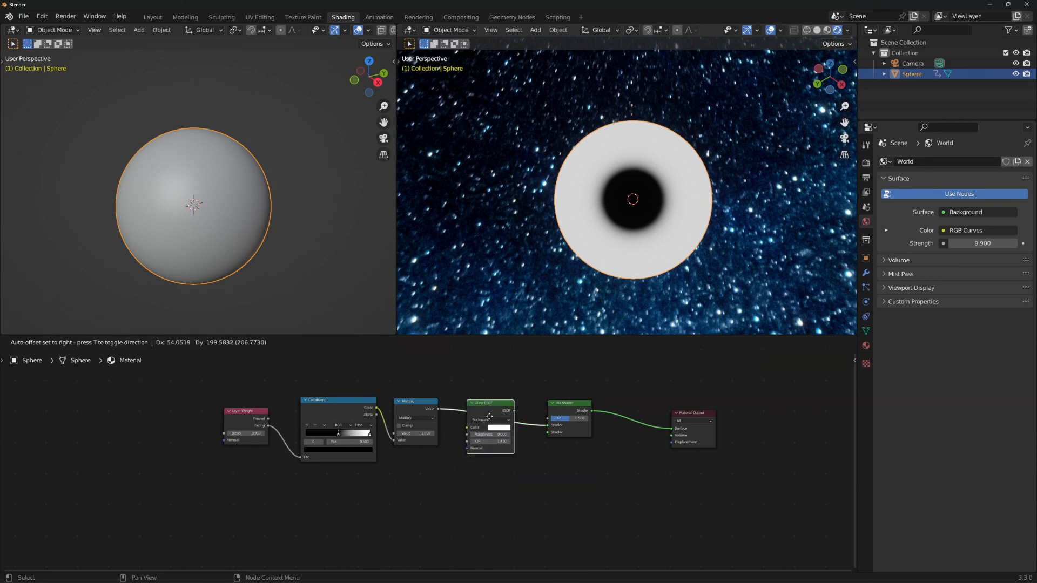
click(496, 418)
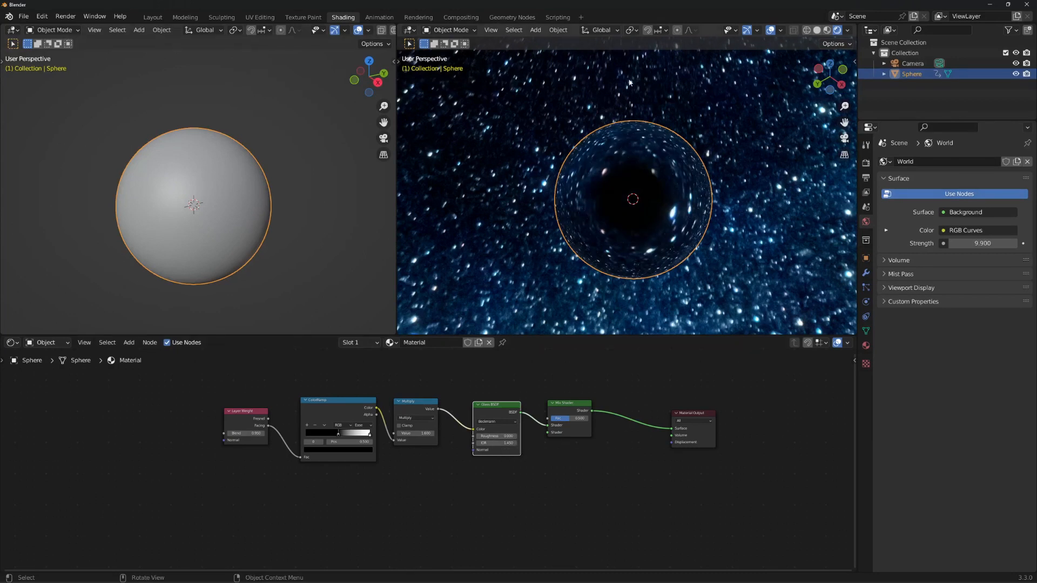
scroll(630, 224, up, 4)
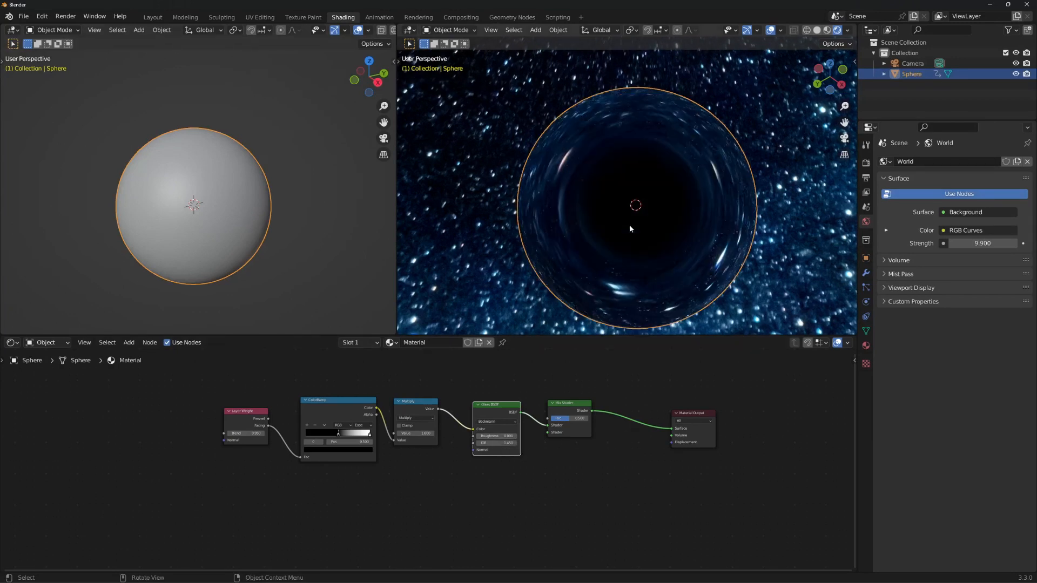
scroll(633, 228, down, 2)
scroll(631, 221, up, 5)
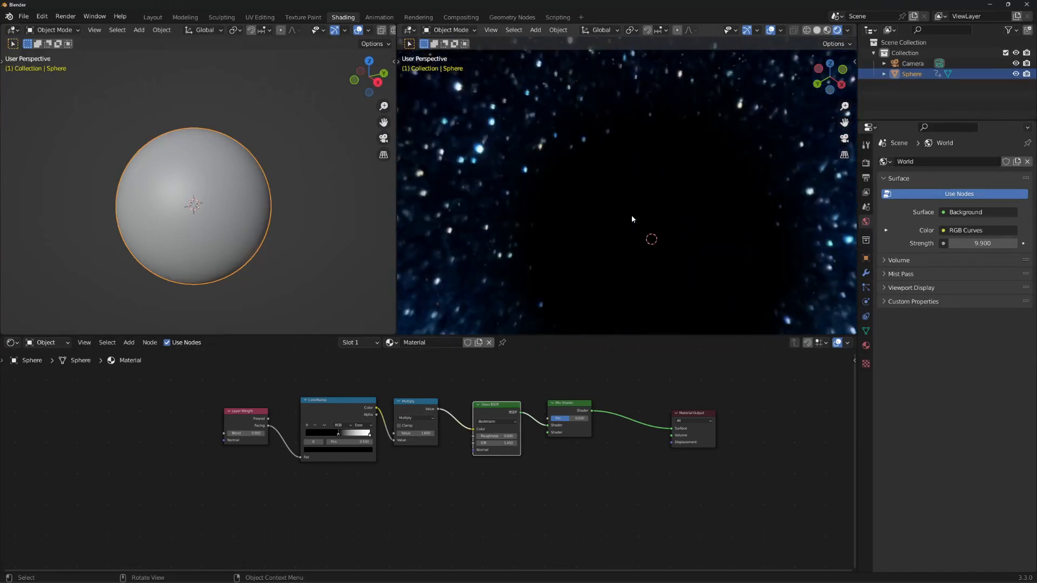
scroll(630, 215, down, 3)
scroll(632, 216, down, 5)
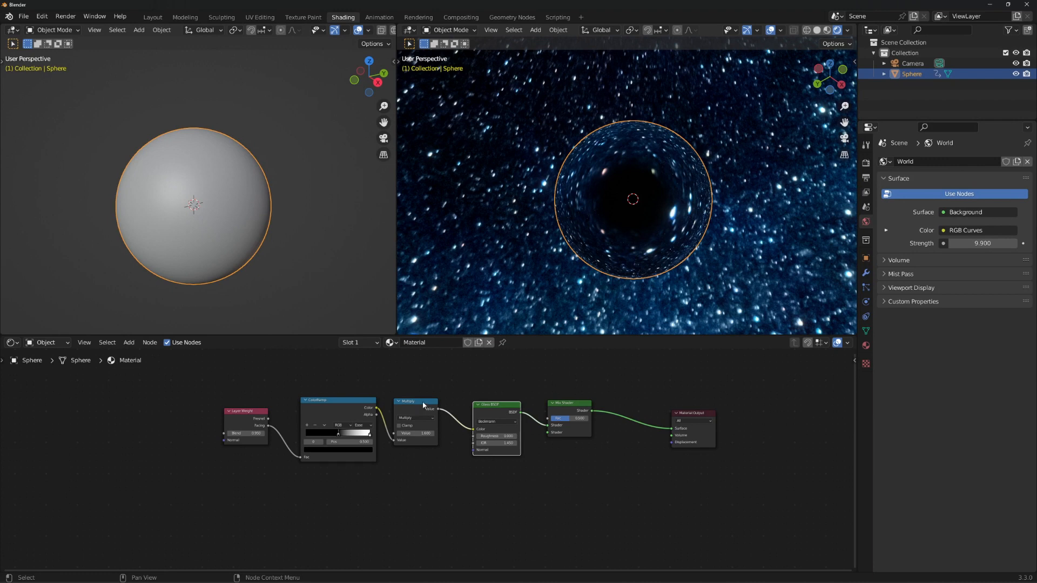
Step: Link the Multiply node's value to the Glass BSDF's IOR as well, comparing the sphere with and without that link
drag(437, 409, 474, 448)
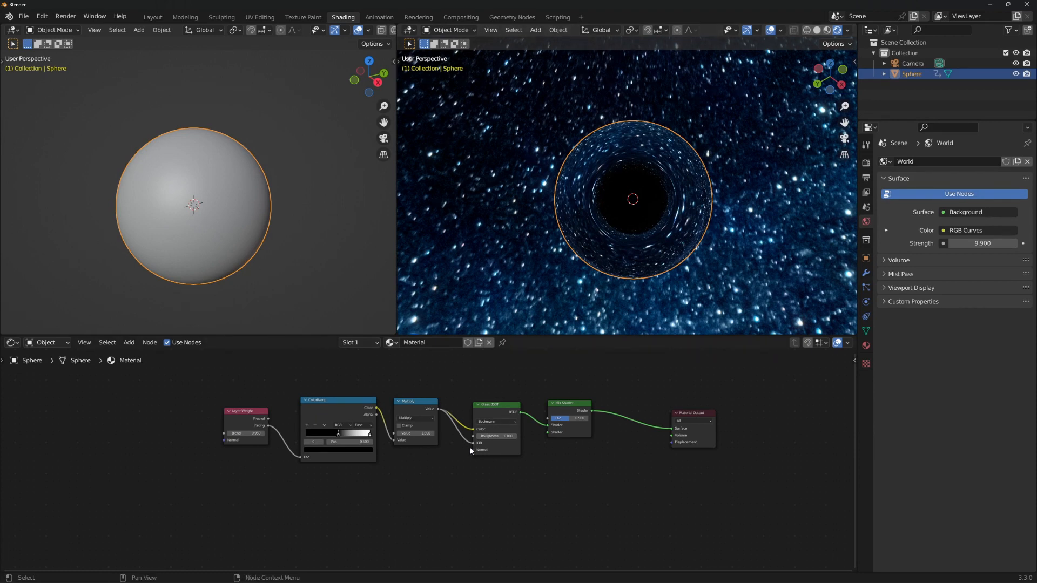
scroll(650, 209, up, 5)
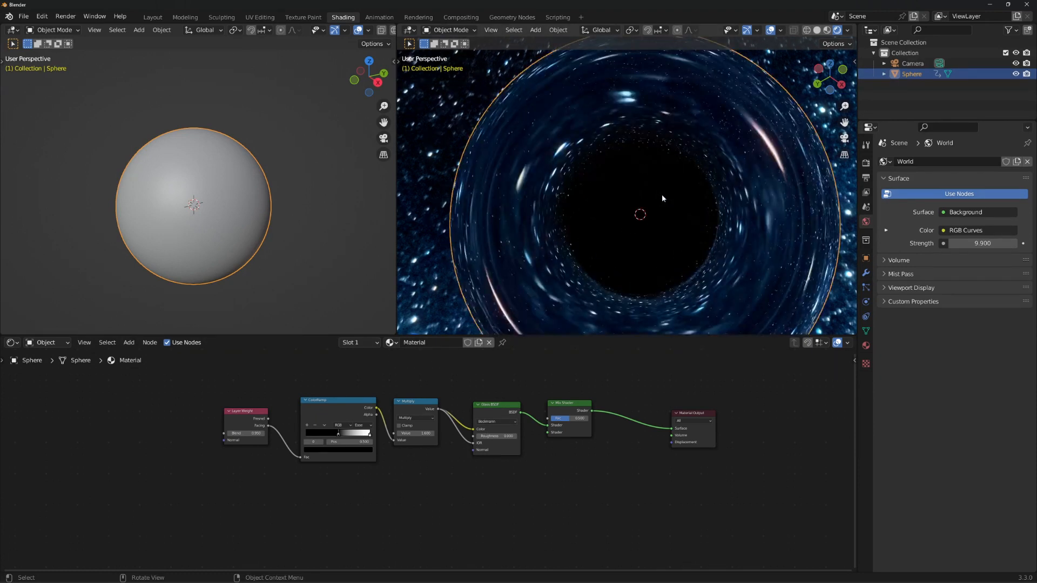
drag(474, 443, 461, 450)
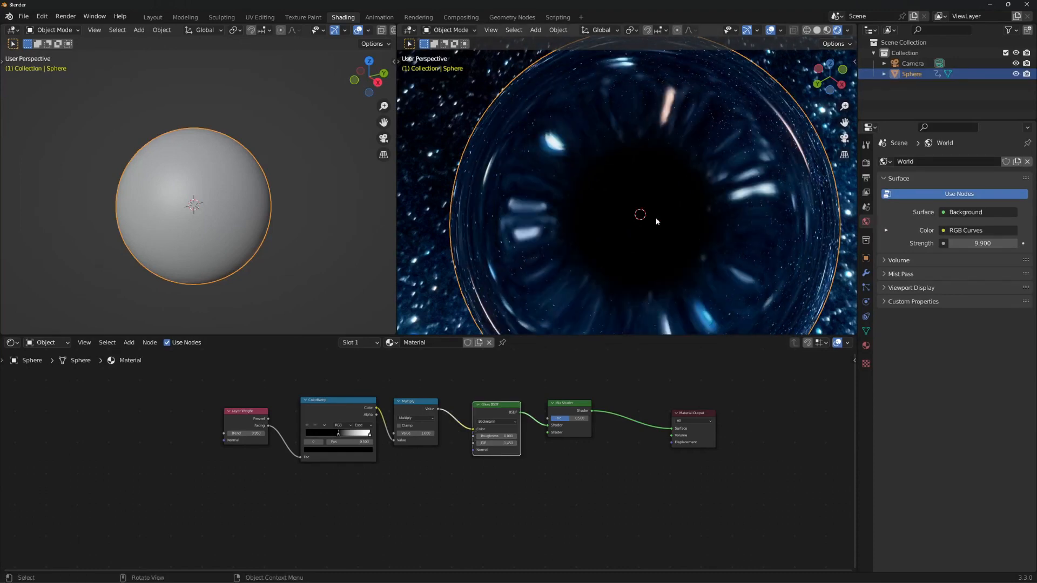
scroll(657, 222, down, 3)
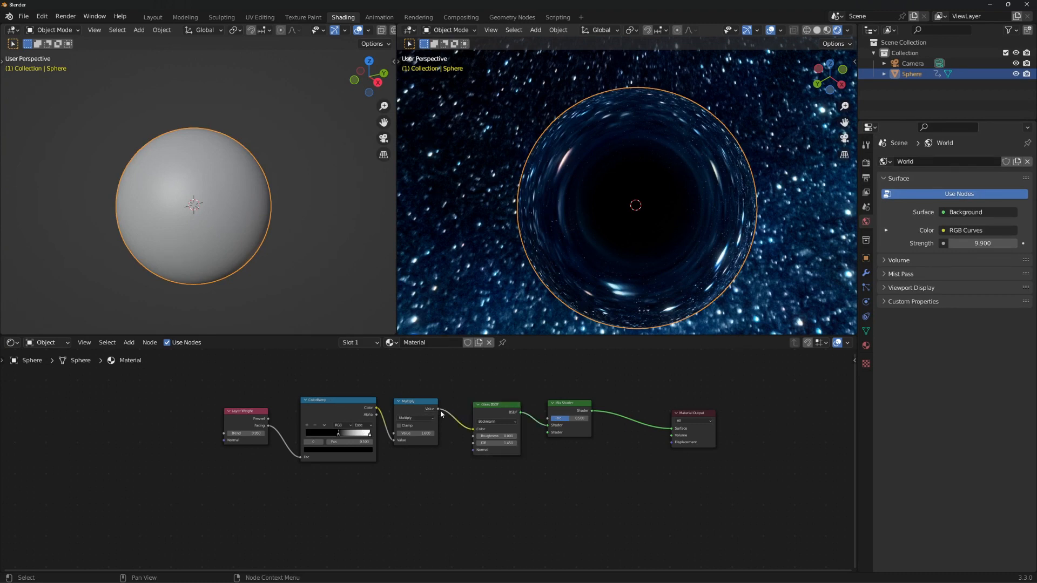
drag(439, 409, 470, 446)
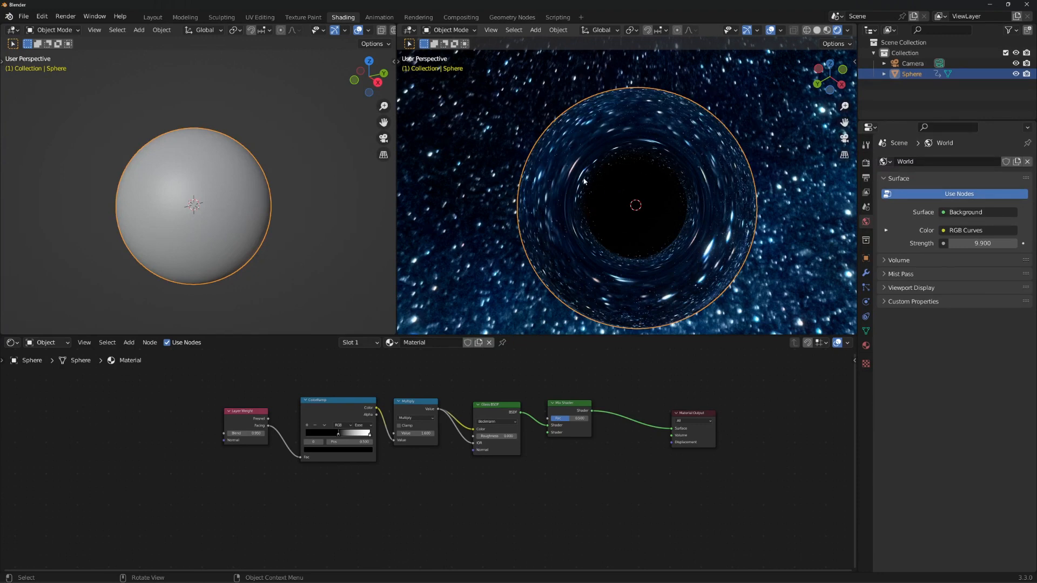
Step: Preview the Glass BSDF and Multiply outputs on the sphere, and reconnect the Mix Shader to the Material Output
click(498, 417)
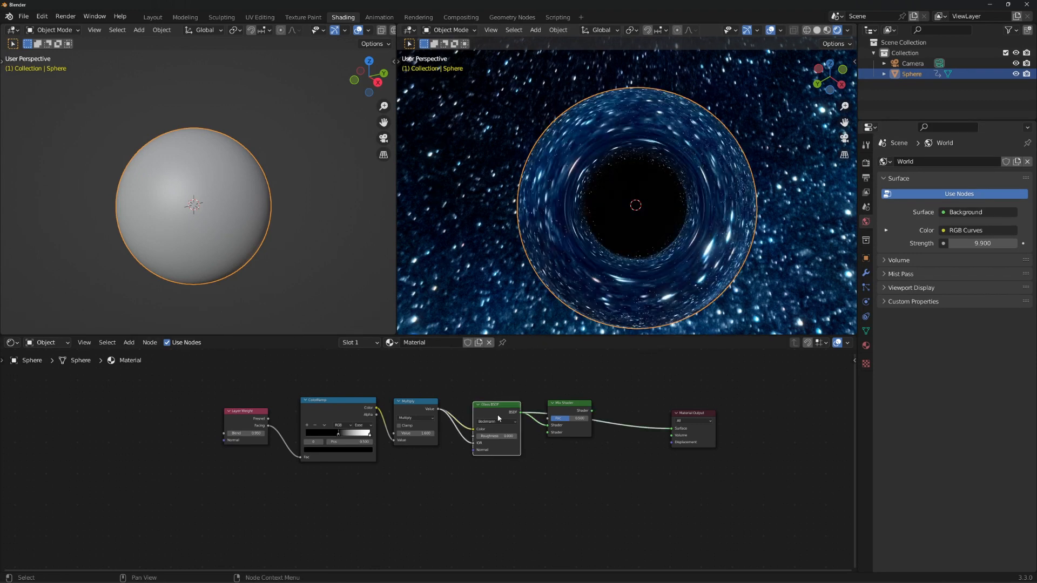
click(410, 405)
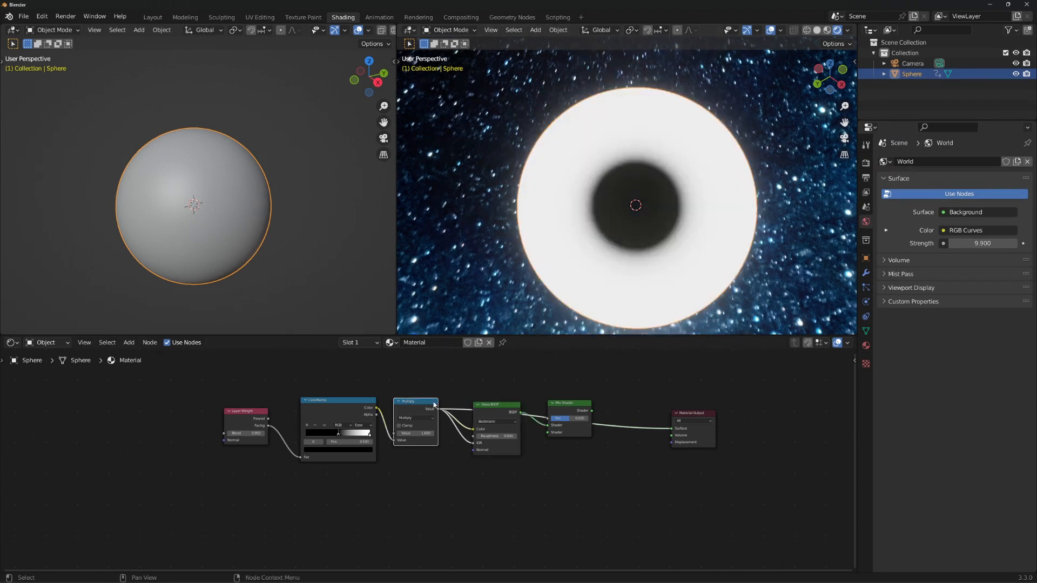
drag(469, 442, 471, 442)
click(492, 419)
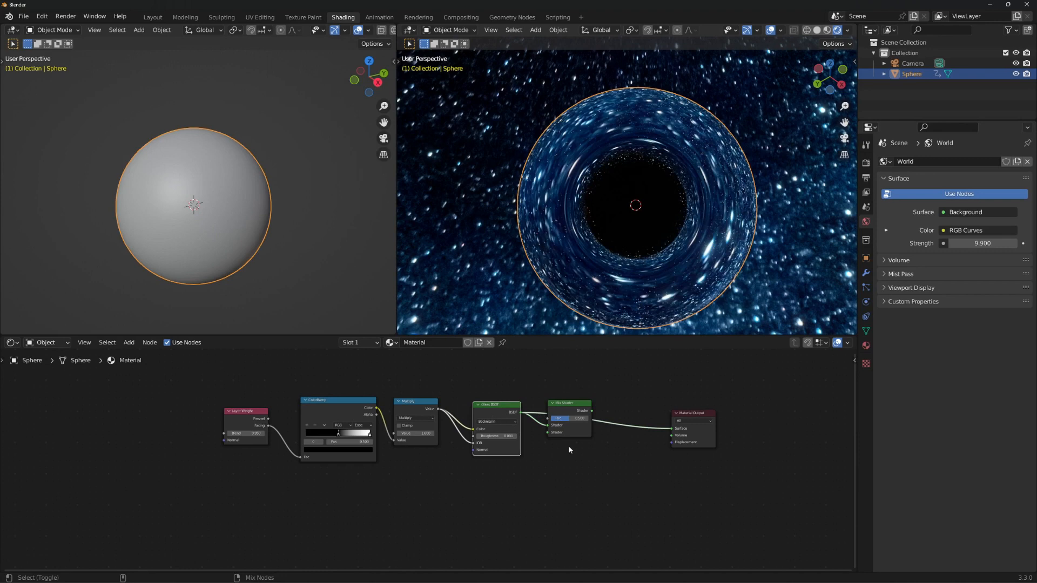
click(583, 415)
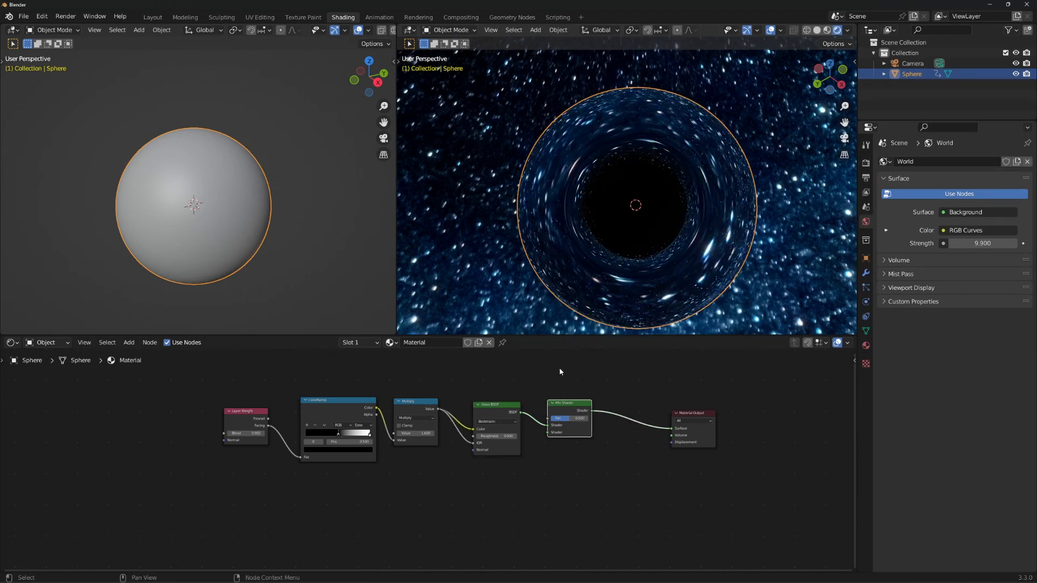
Step: Make room around the Mix Shader, add an Invert node above the Glass BSDF and feed its color from the Multiply value
click(560, 390)
drag(573, 405, 590, 397)
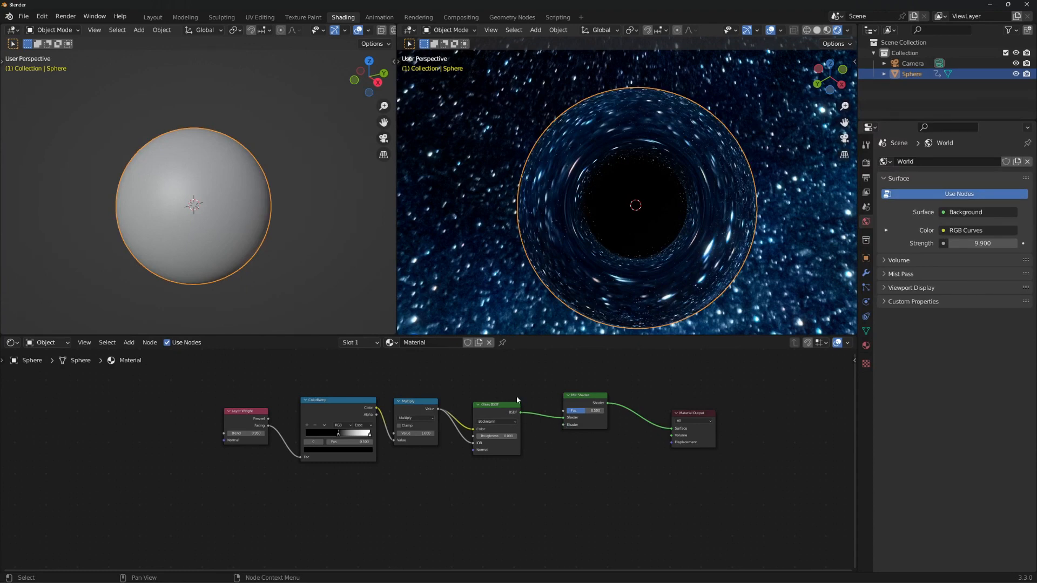
key(shift+a)
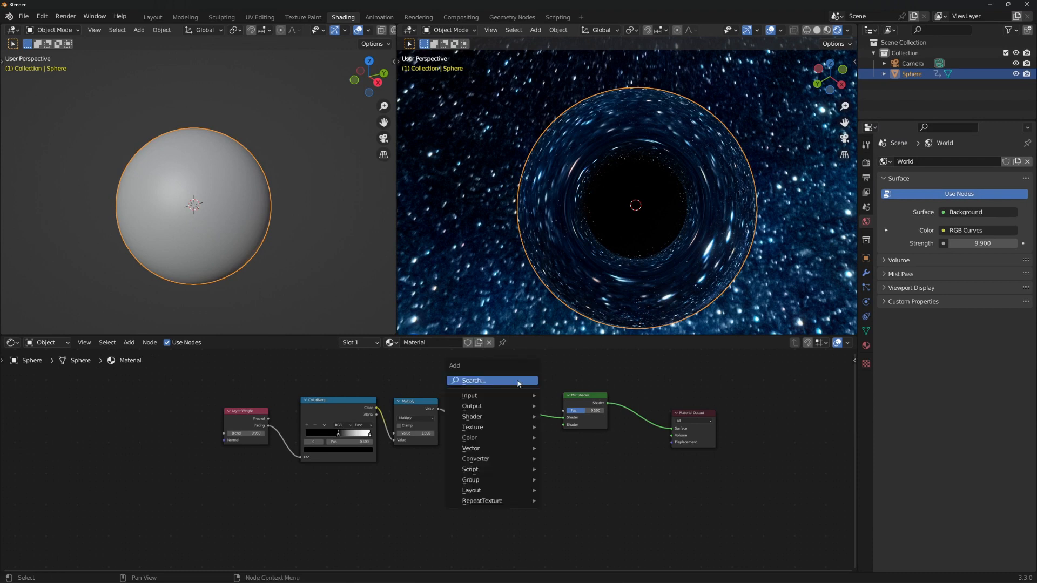
click(520, 381)
text(invert)
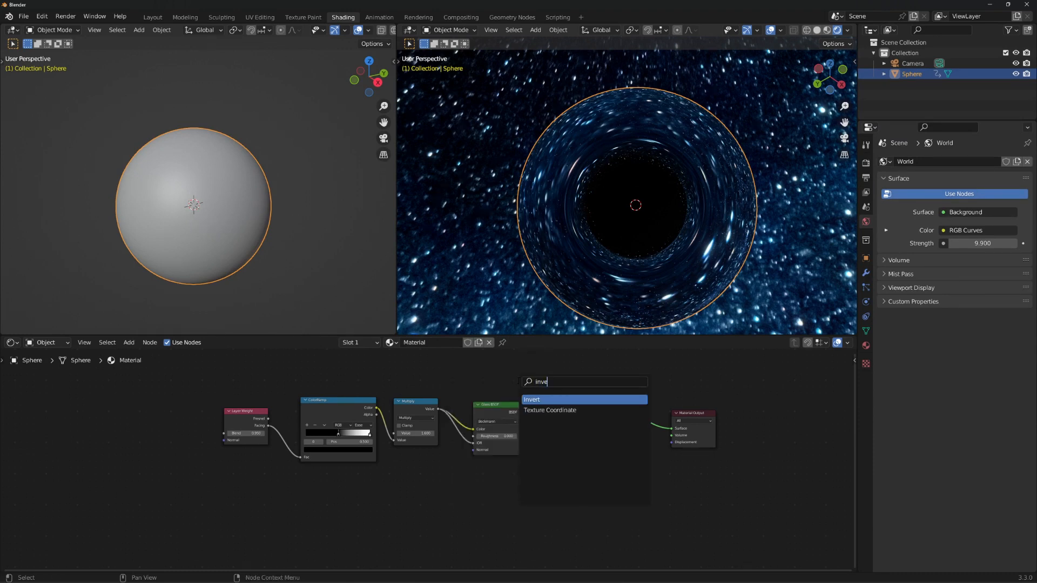
key(Return)
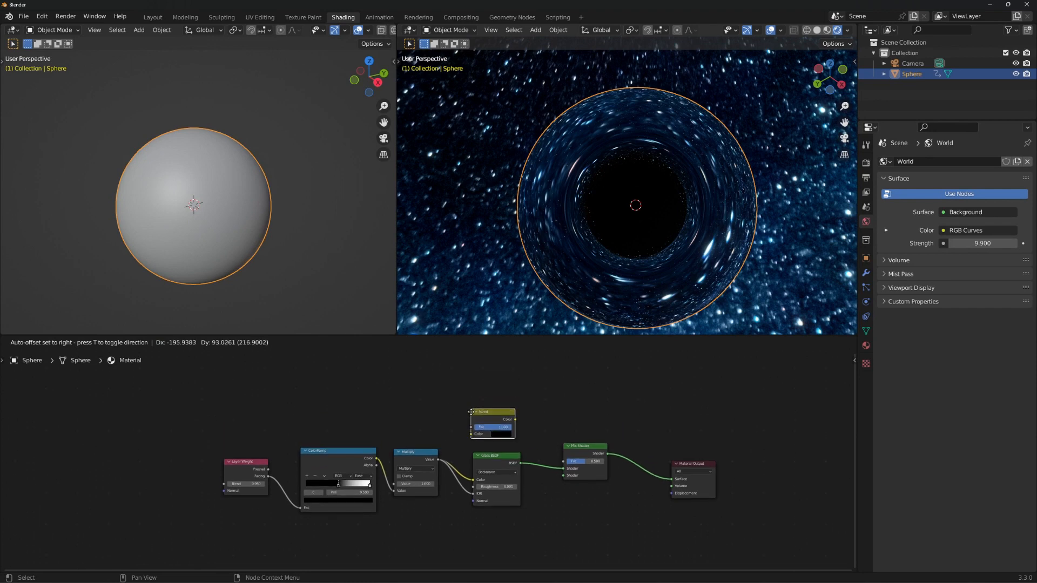
click(484, 410)
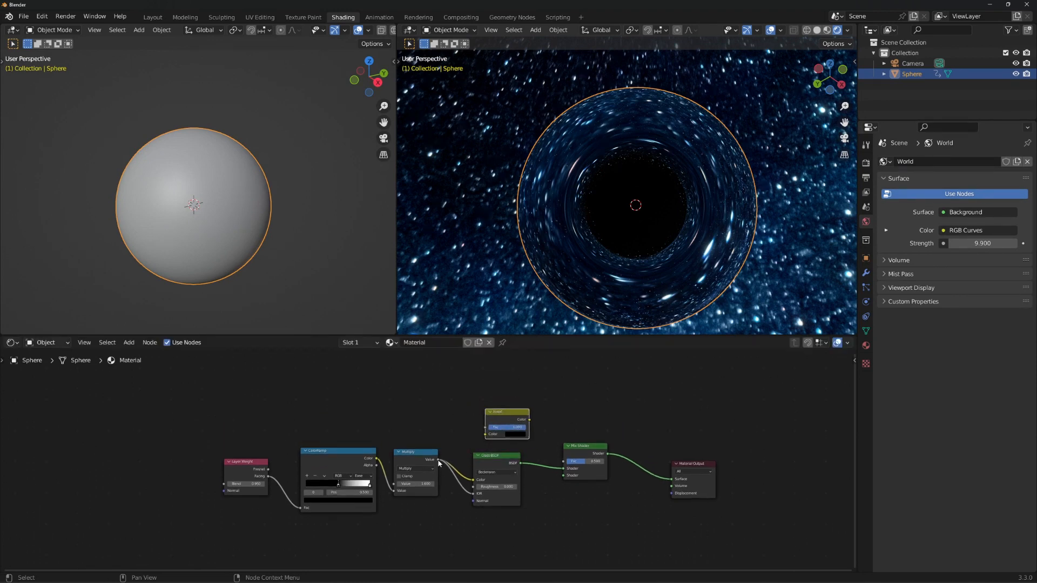
drag(438, 459, 485, 435)
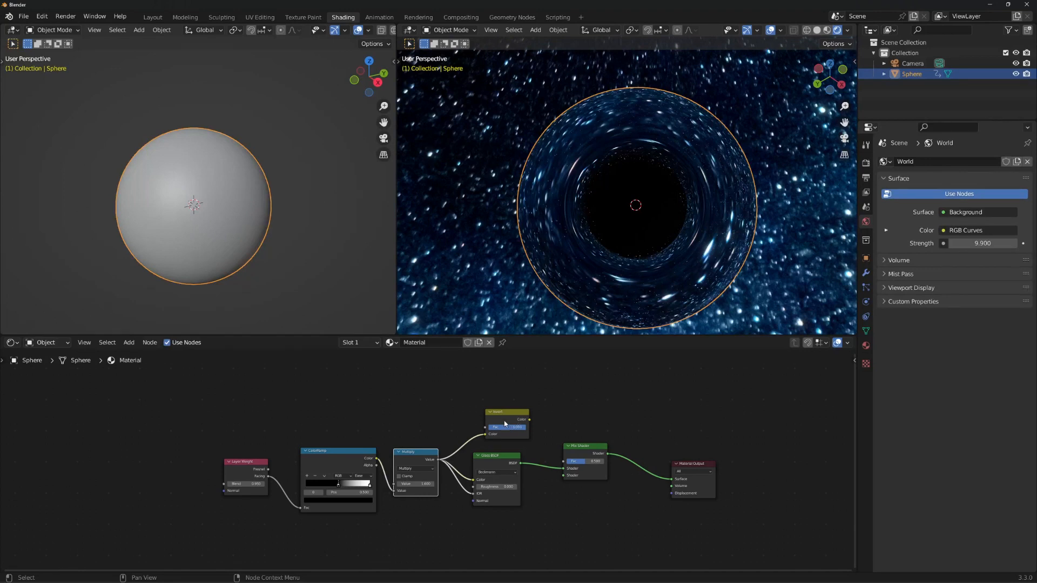
Step: Preview the Invert node's color on the sphere, link it to the Mix Shader's Fac and reconnect the Mix Shader to the Material Output
drag(529, 419, 672, 478)
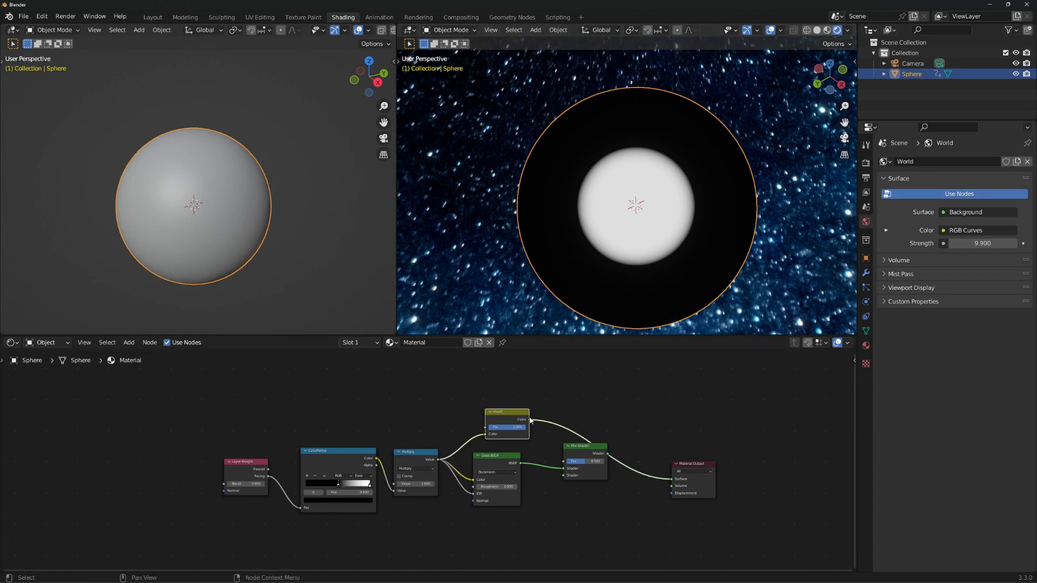
drag(530, 420, 565, 462)
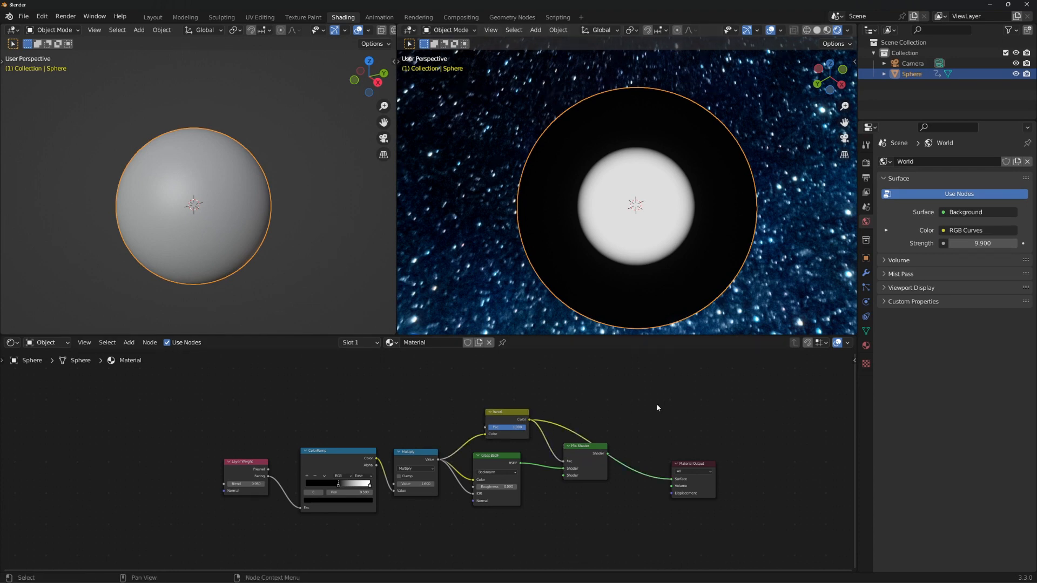
click(582, 466)
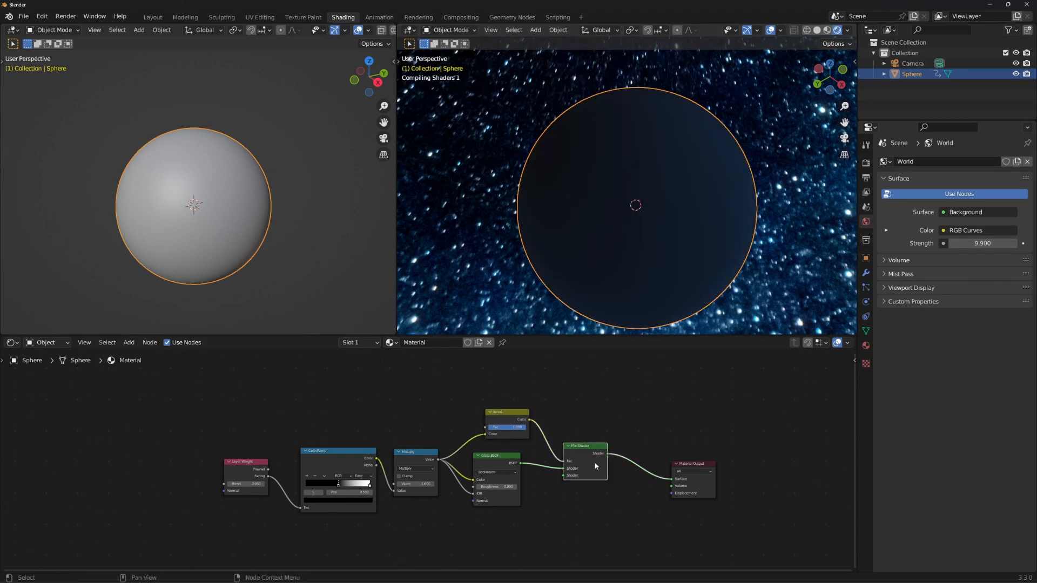
scroll(610, 174, up, 5)
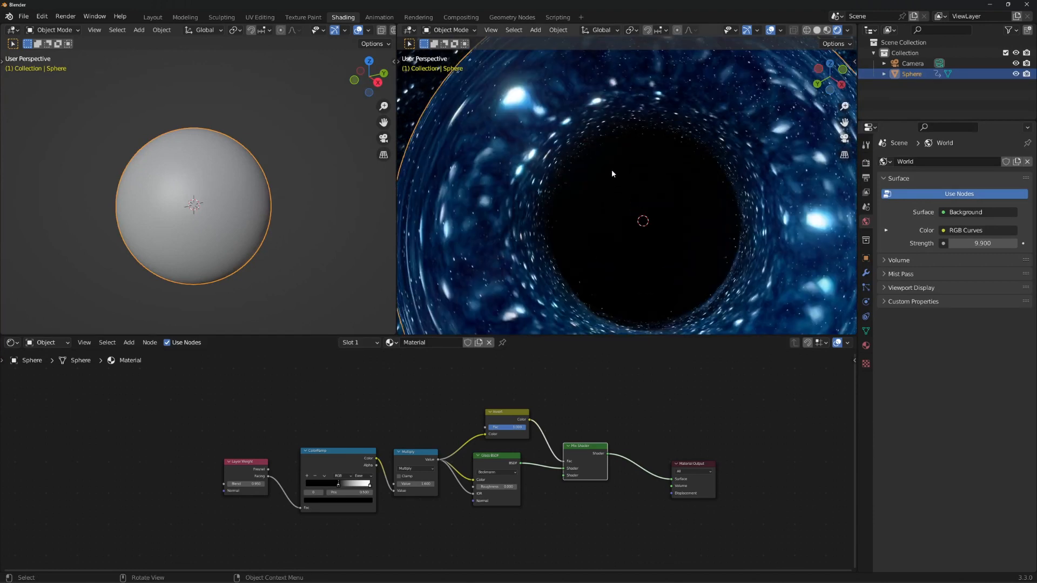
scroll(607, 165, down, 5)
scroll(602, 200, up, 6)
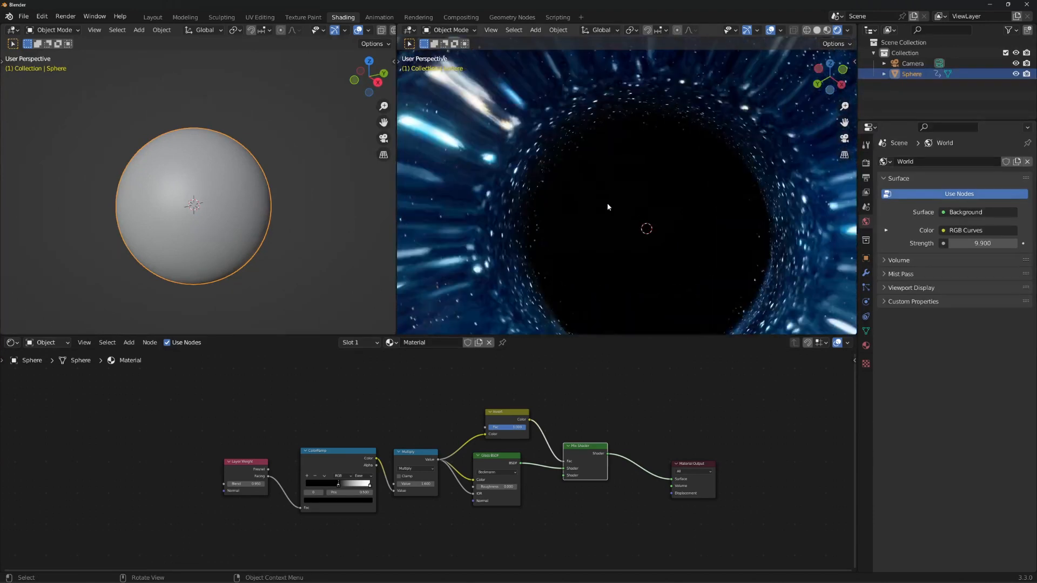
scroll(609, 202, down, 5)
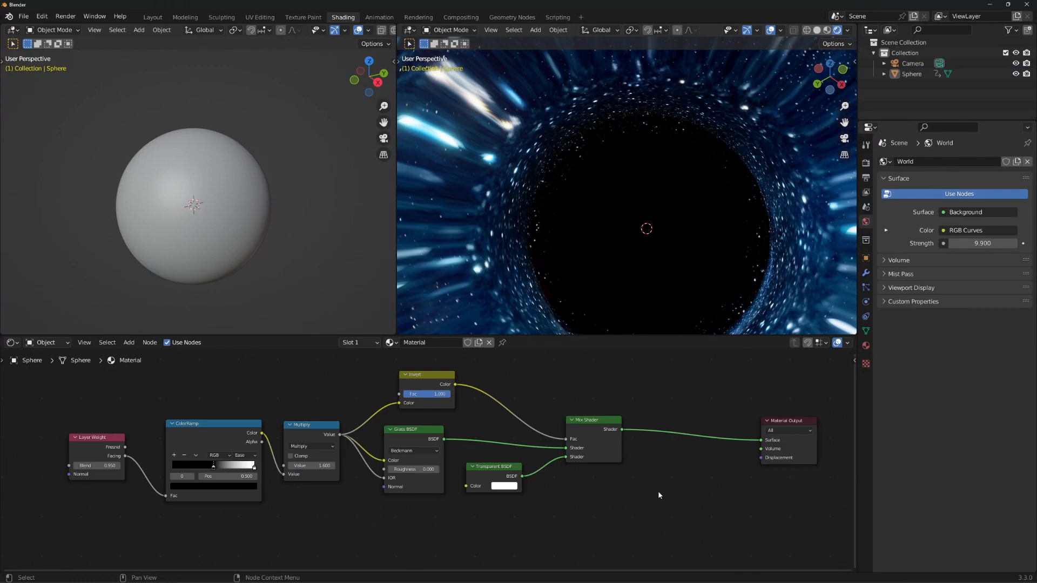
Step: Set the Layer Weight node's blend to 0.95 and check the sphere in the rendered view
click(95, 444)
click(111, 465)
text(0.95)
key(Return)
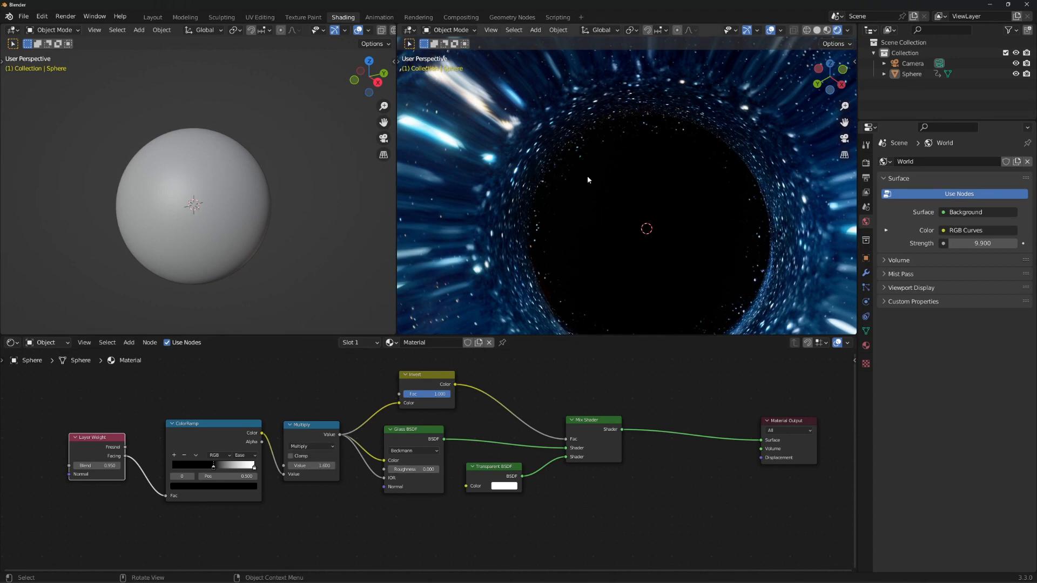
scroll(597, 223, down, 8)
scroll(656, 213, up, 5)
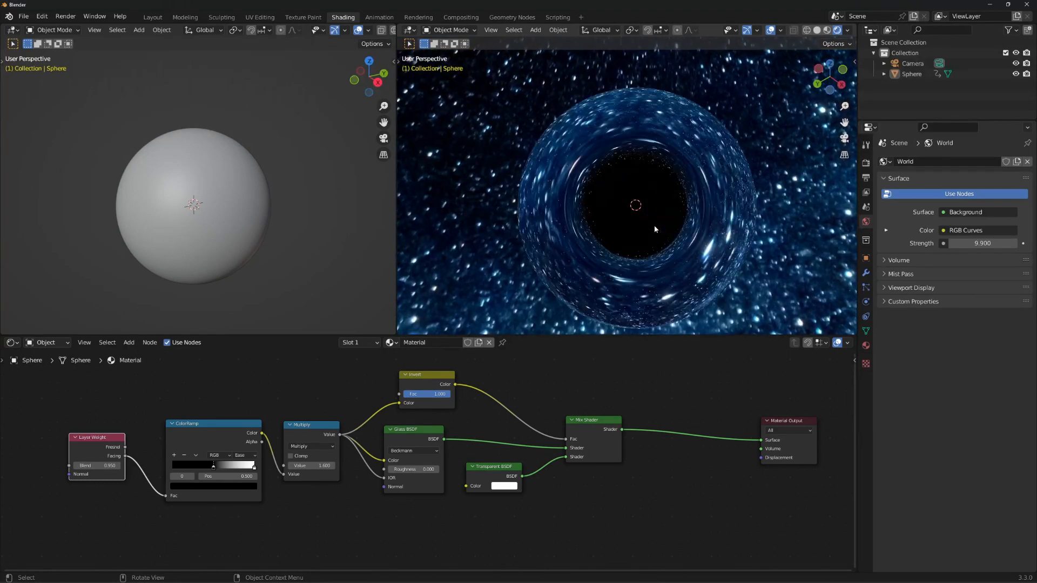
scroll(655, 230, up, 4)
scroll(655, 232, down, 6)
scroll(655, 232, up, 2)
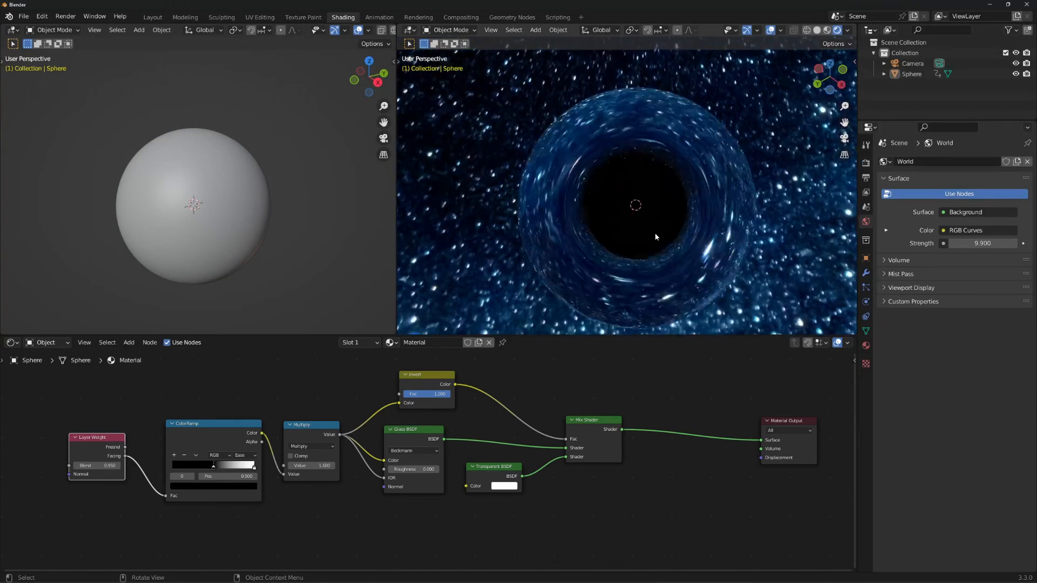
scroll(655, 232, down, 2)
scroll(655, 232, up, 5)
scroll(654, 232, down, 4)
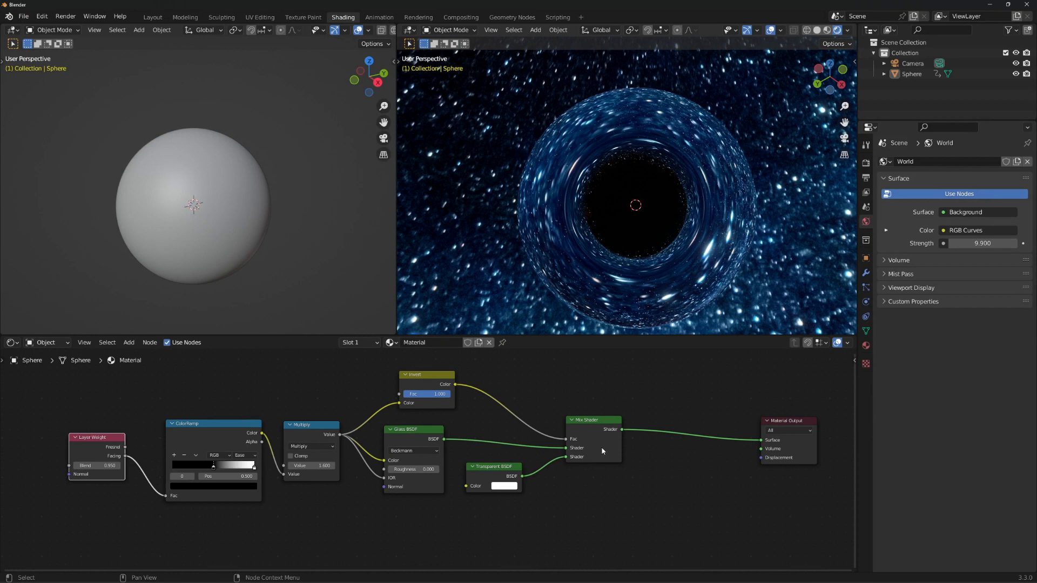
Step: Compare the Invert and Glass BSDF outputs on the sphere, and reconnect the Mix Shader to the Material Output
ctrl+shift+click(420, 384)
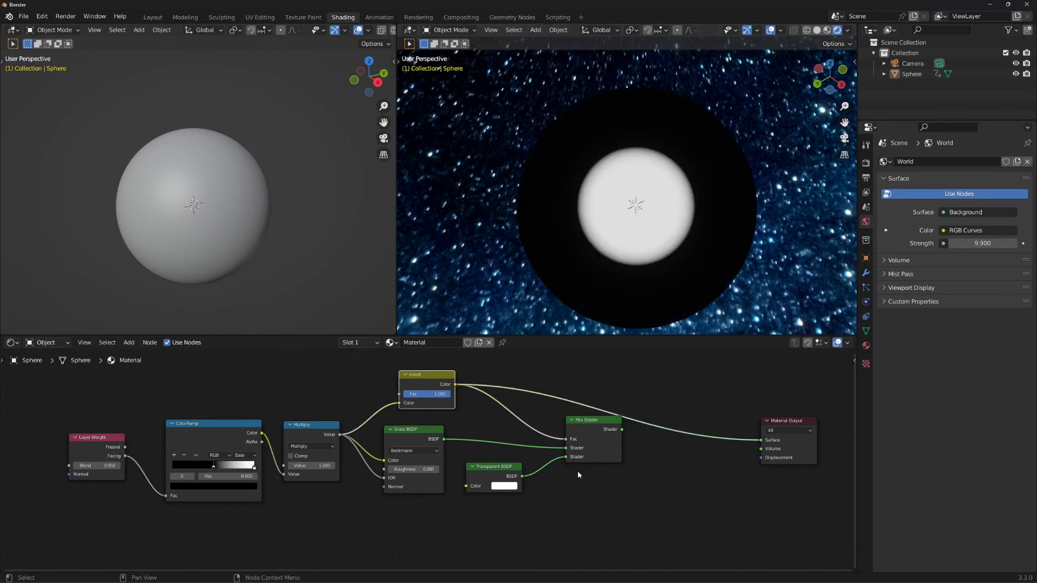
ctrl+shift+click(403, 438)
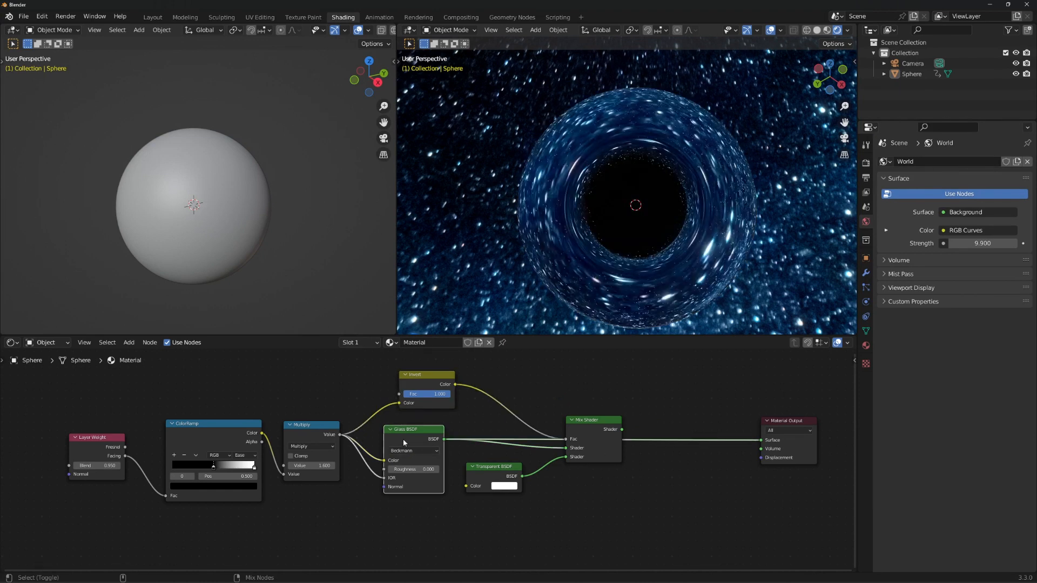
ctrl+shift+click(402, 381)
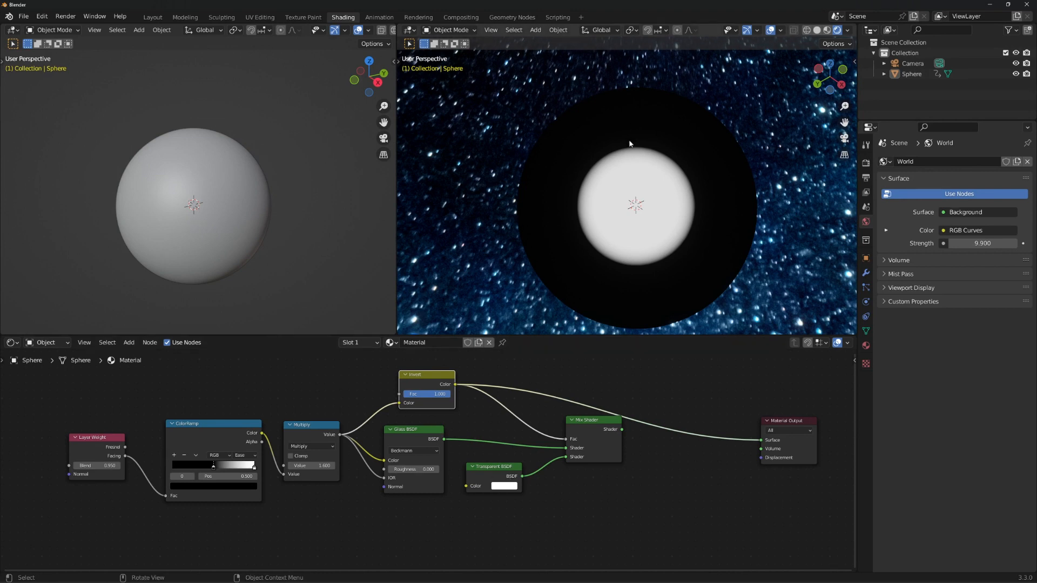
ctrl+shift+click(594, 449)
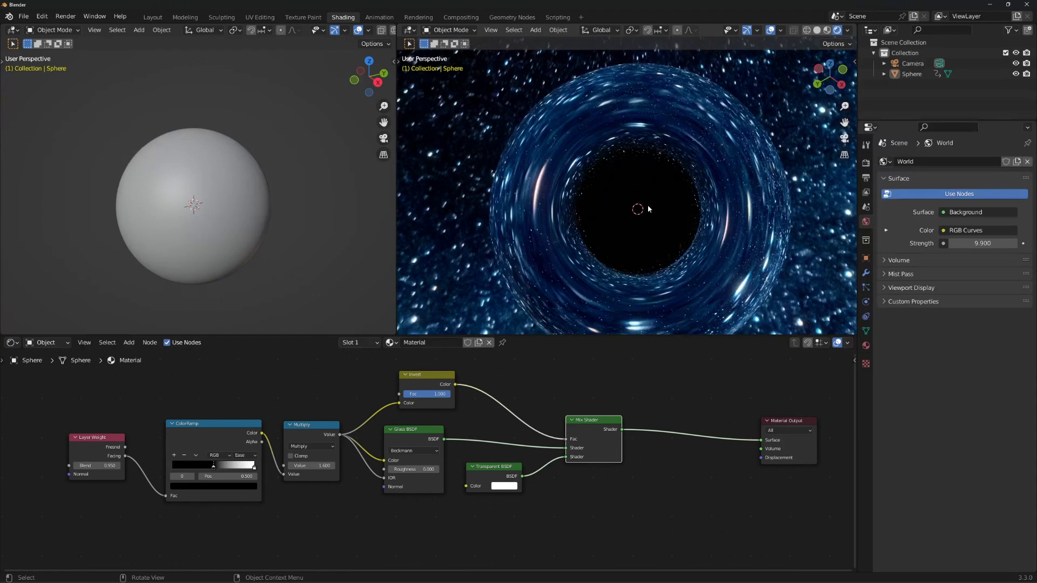
Step: Play the animation through the rendered camera view and stop it near the end of the sphere's shrinking
key(KP_0)
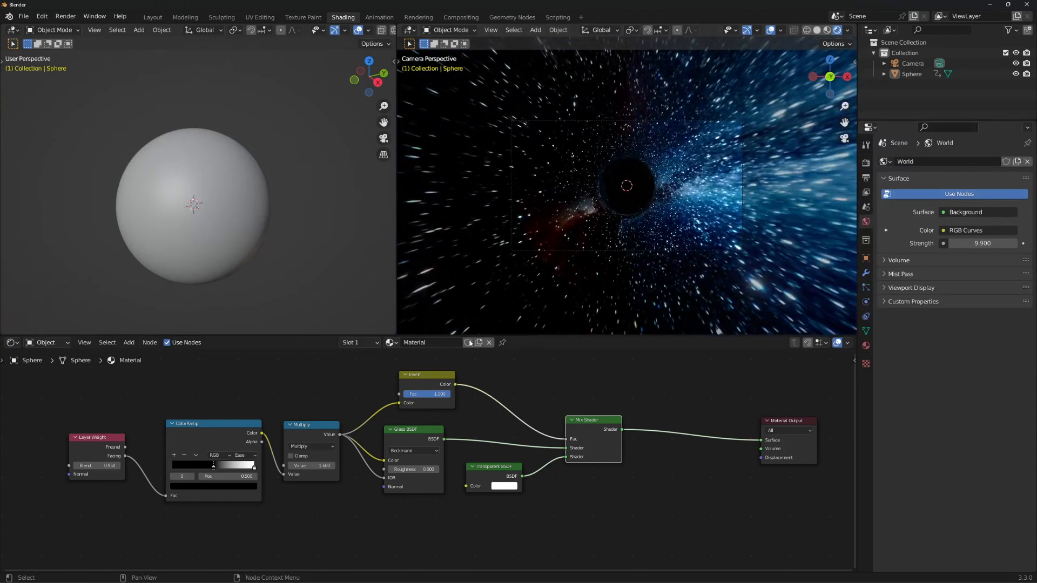
scroll(663, 193, up, 3)
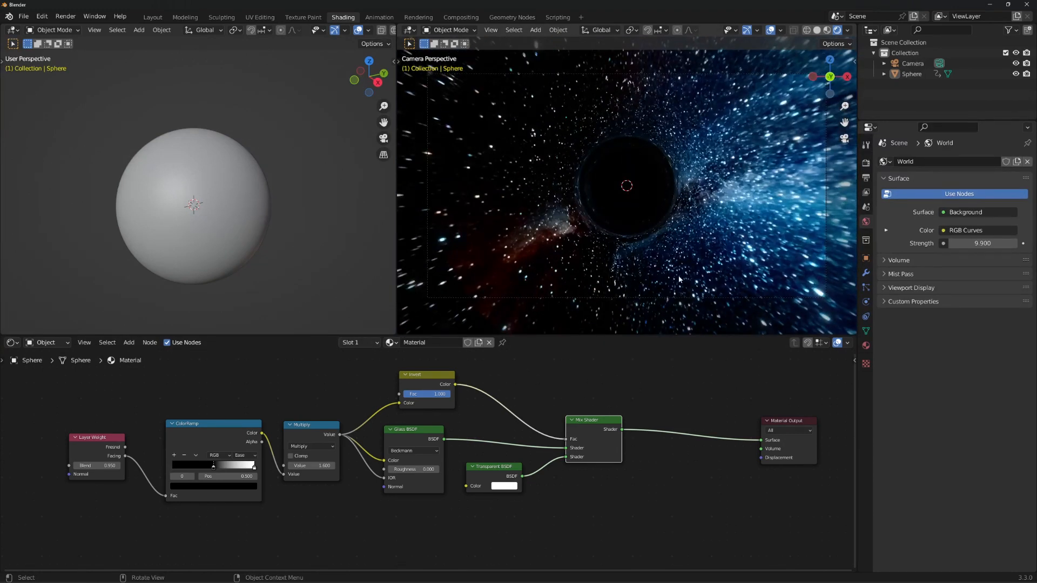
key(space)
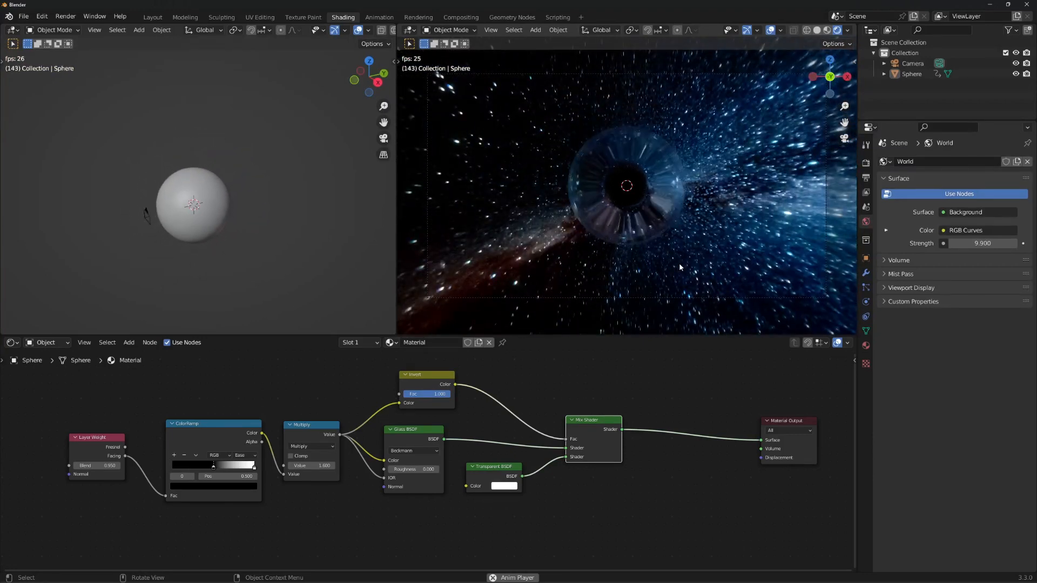
key(space)
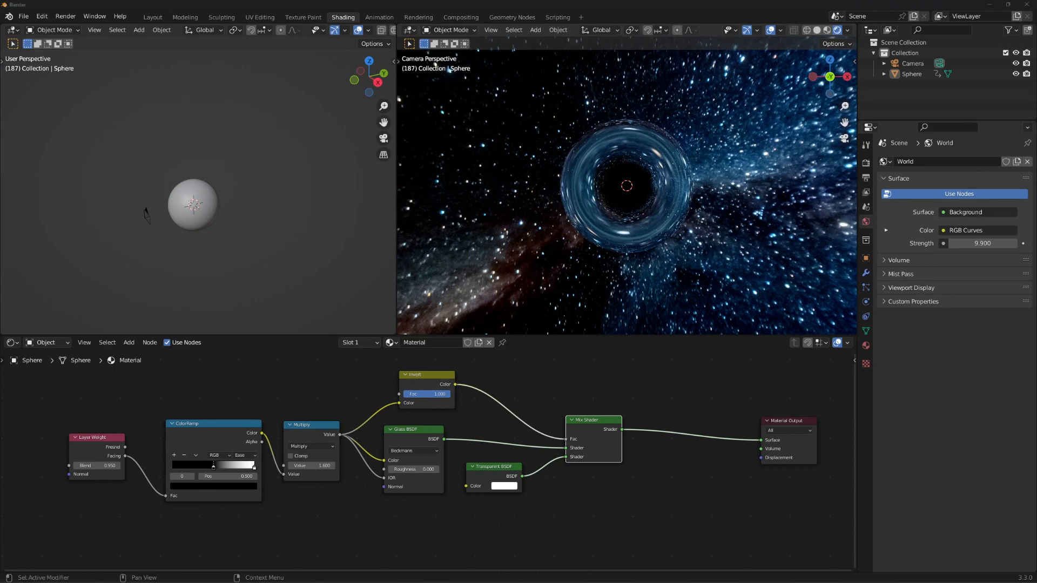
Step: Set the output resolution to a square 1920 × 1920 px
click(867, 179)
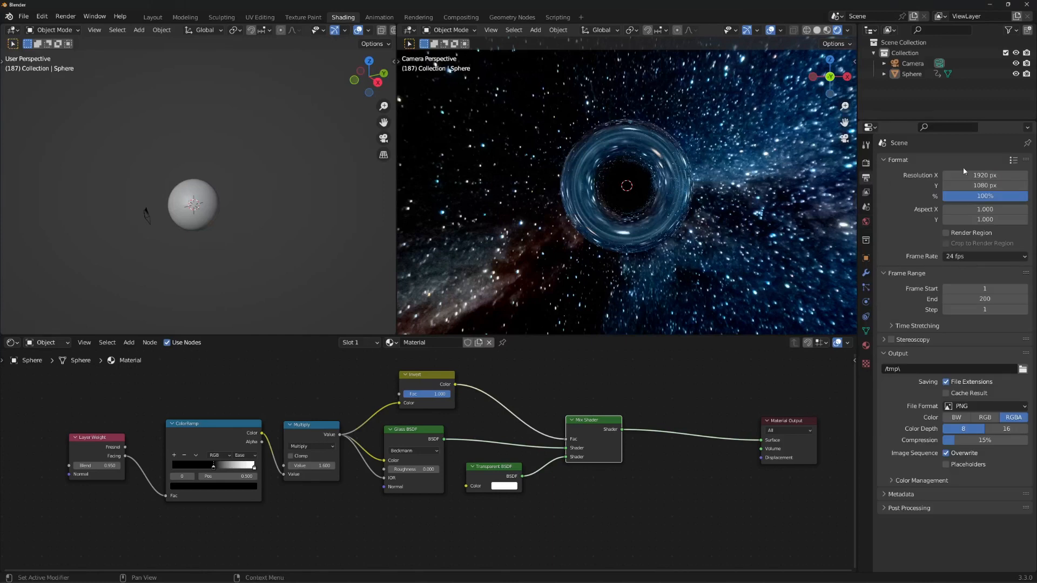
drag(988, 175, 987, 185)
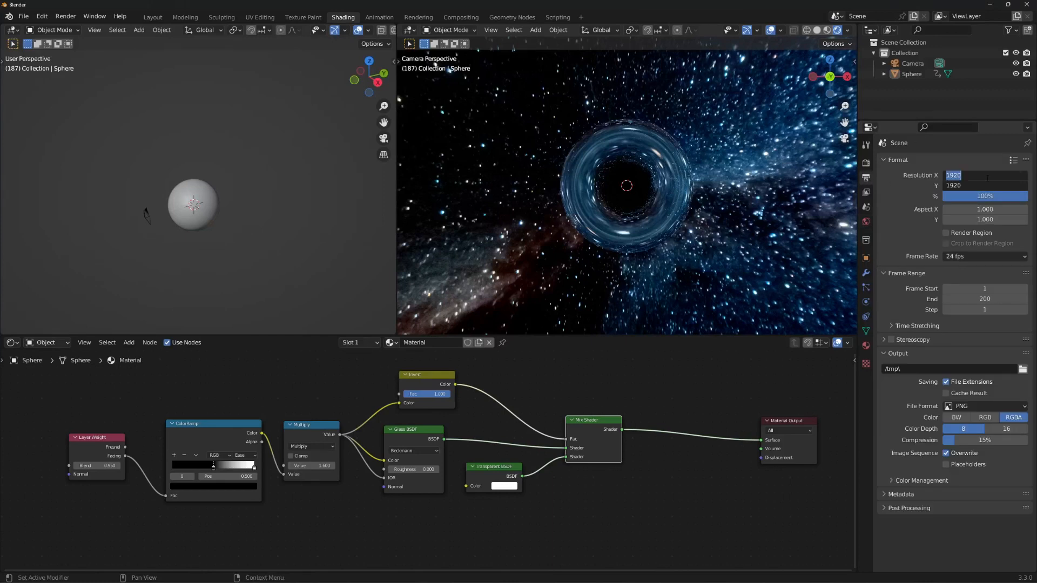
text(1920)
key(Return)
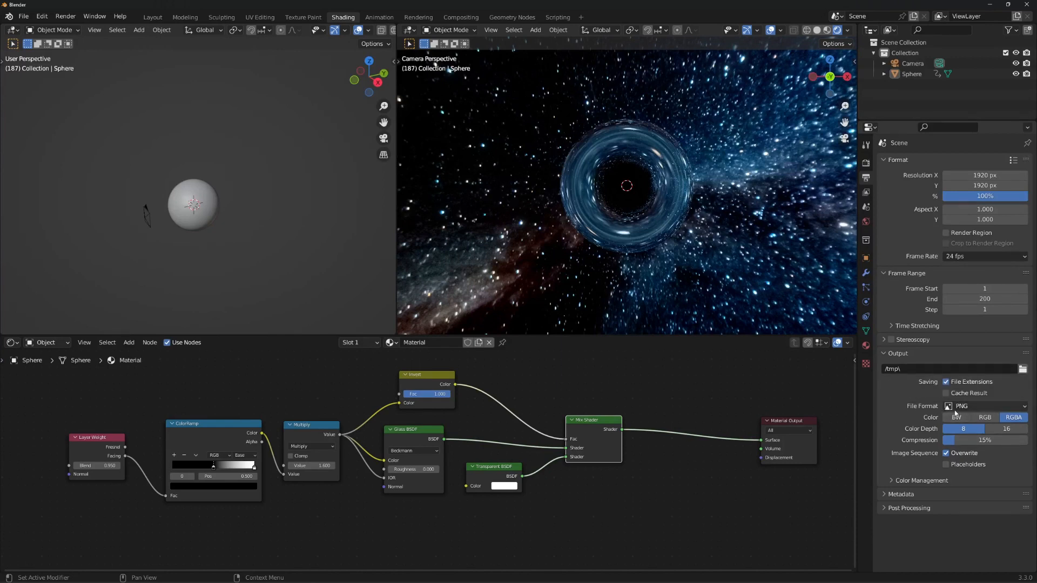
Step: Set the output file format to FFmpeg Video and look over its color management options
click(990, 407)
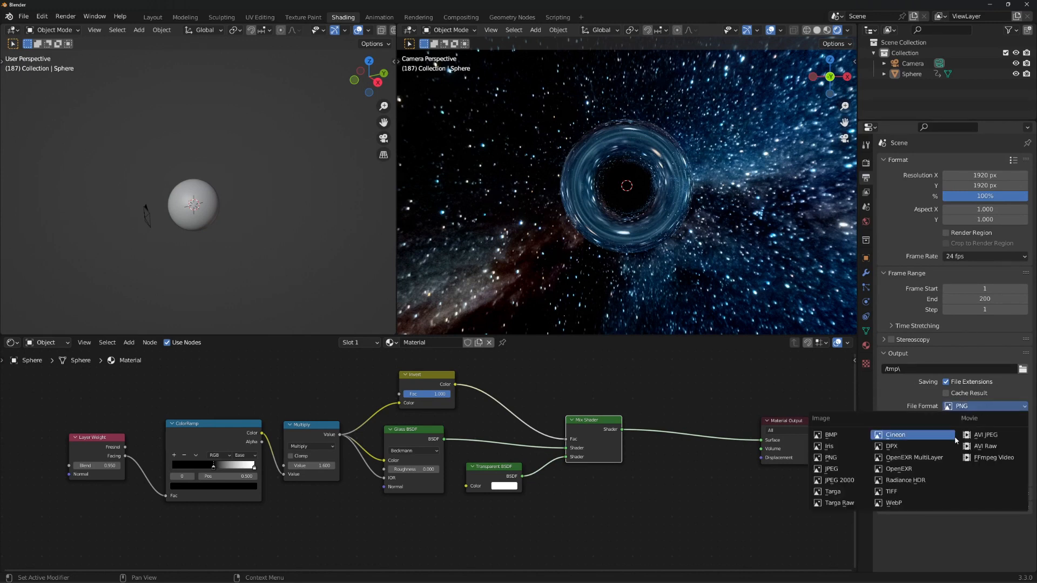
click(997, 459)
click(888, 433)
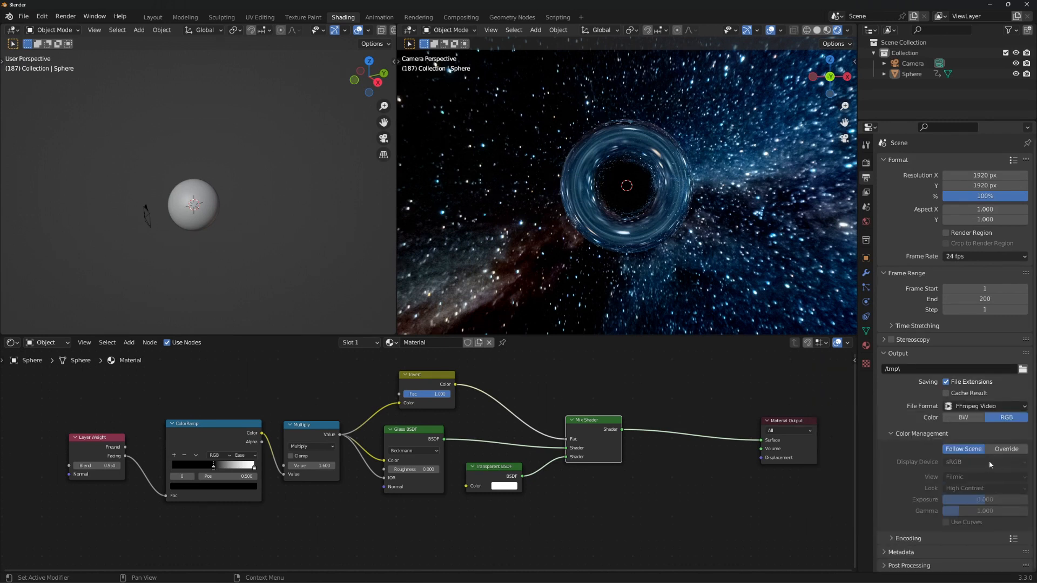
click(896, 433)
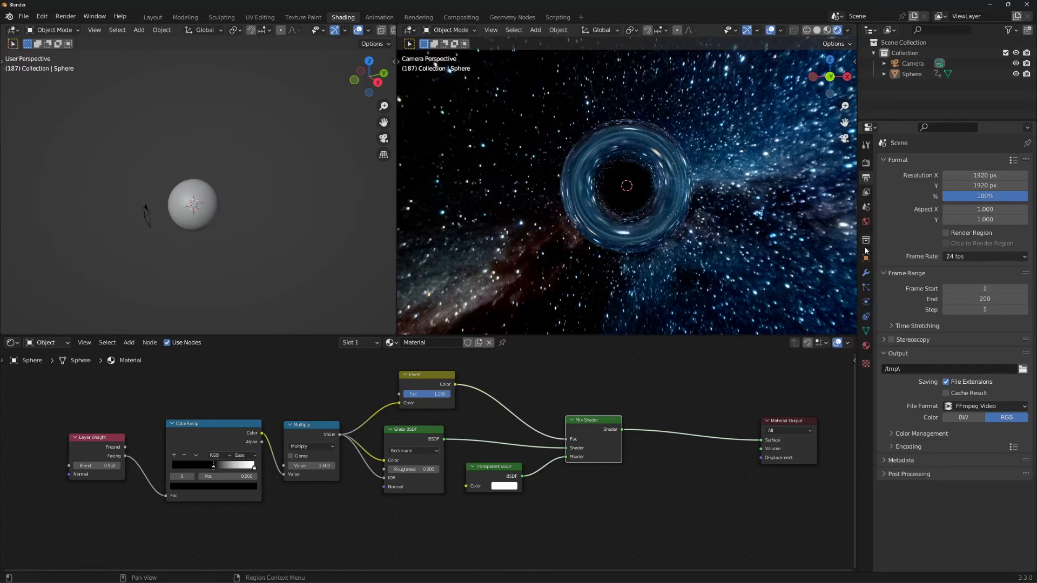
Step: In the Eevee render settings, show the color management options and enable Motion Blur
click(866, 165)
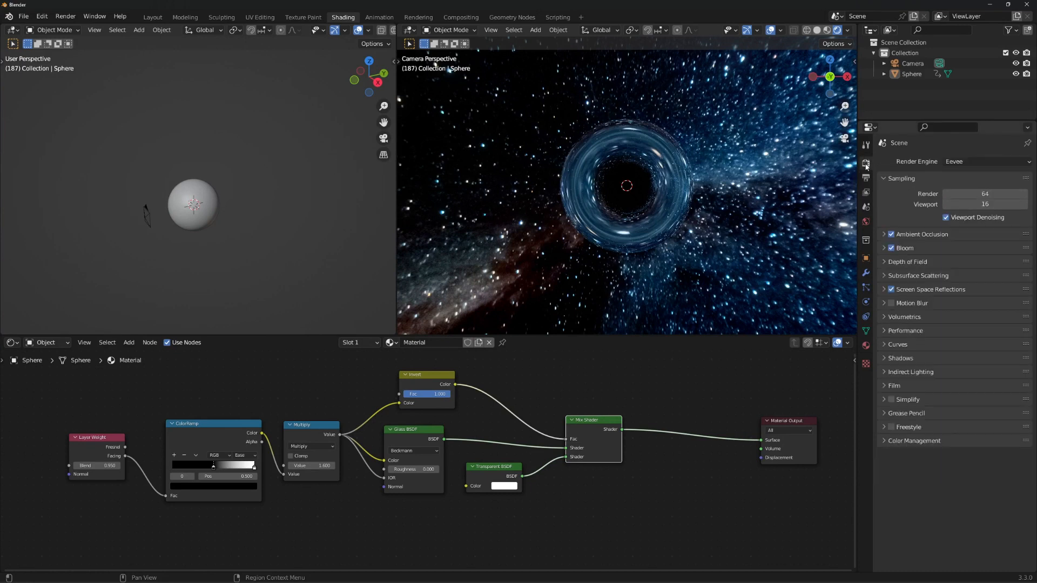
click(881, 440)
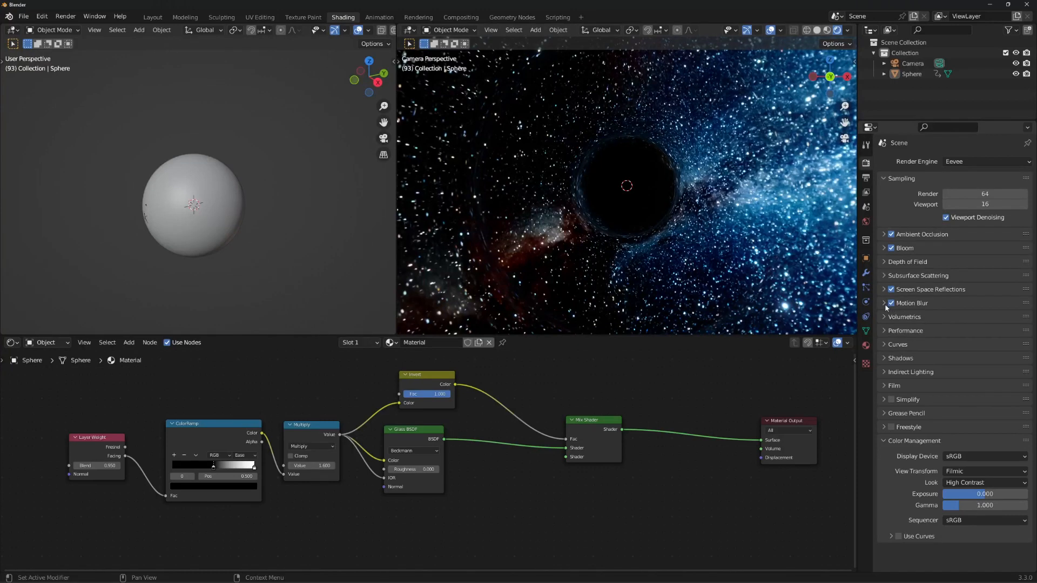
Step: Set the video encoding container in the output settings to MPEG-4
click(865, 178)
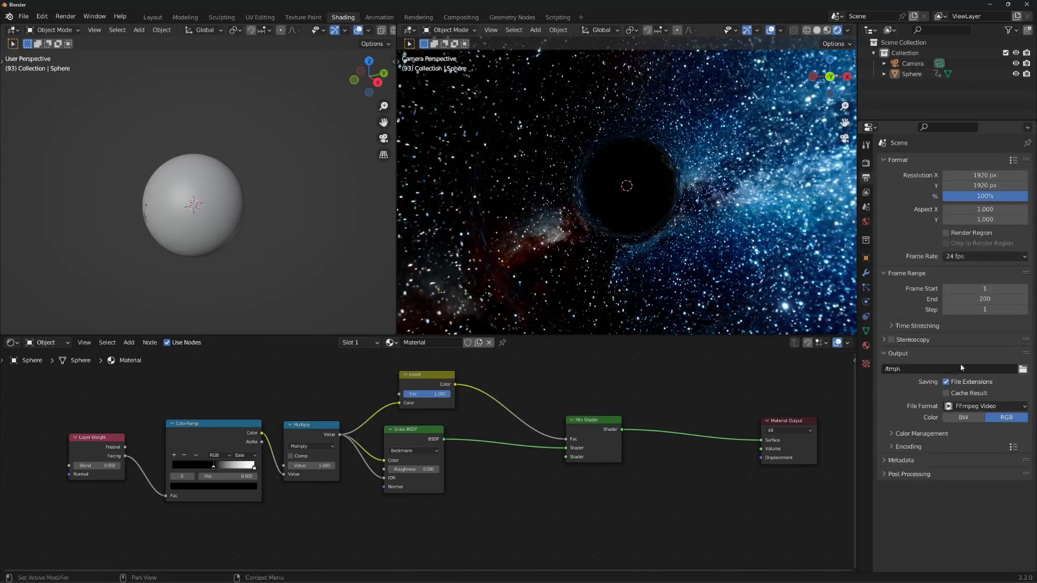
click(901, 447)
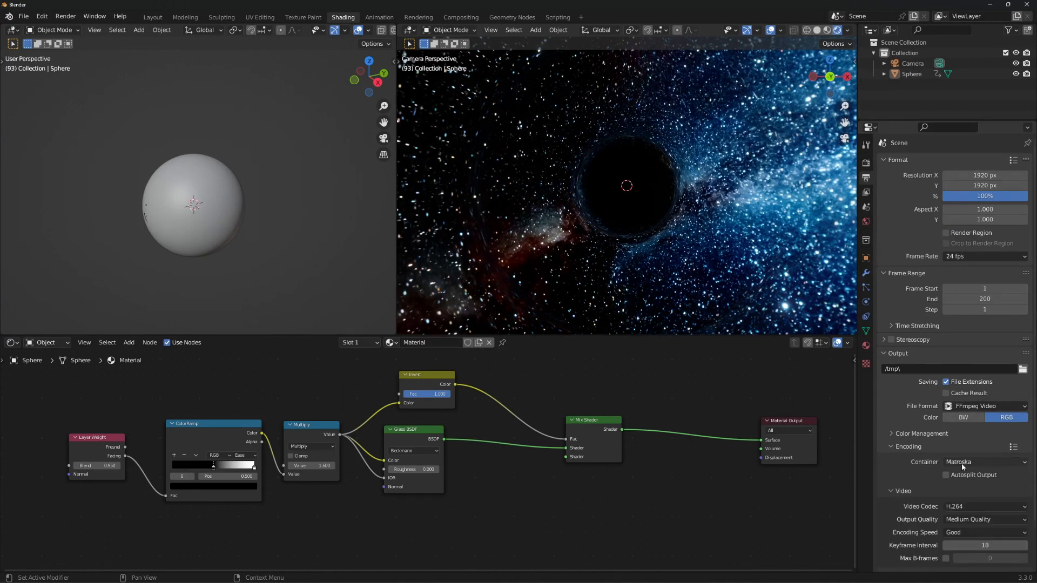
click(961, 463)
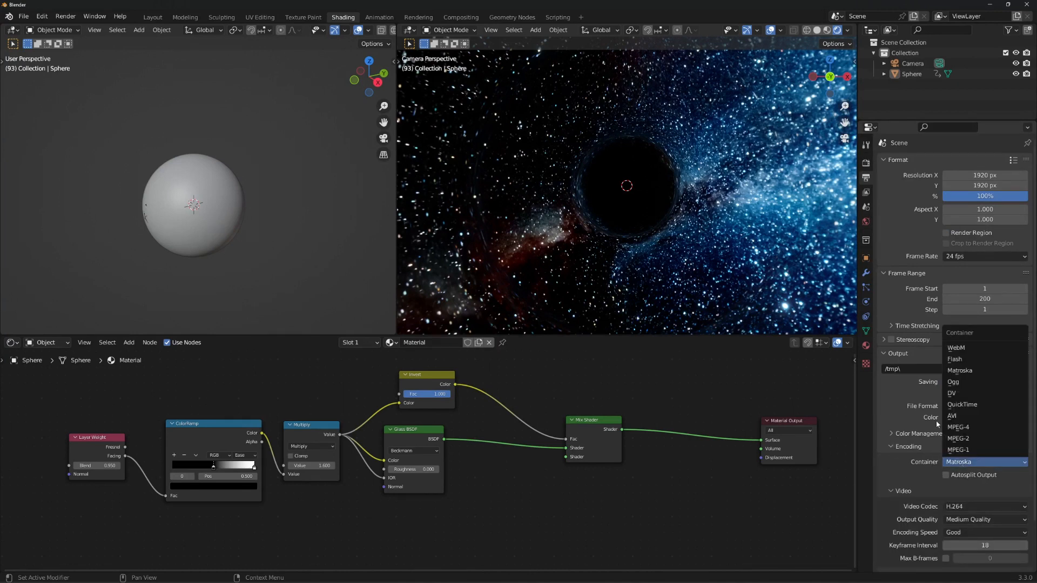
click(974, 428)
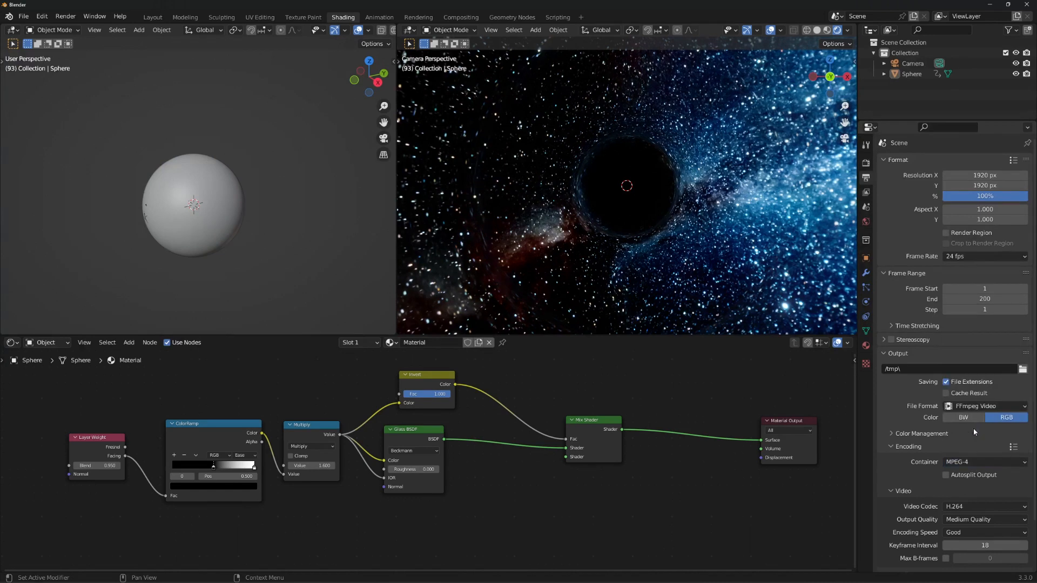
Step: Keep the H.264 video codec, set the output quality to Perceptually Lossless and review the output settings
scroll(938, 523, down, 2)
click(961, 478)
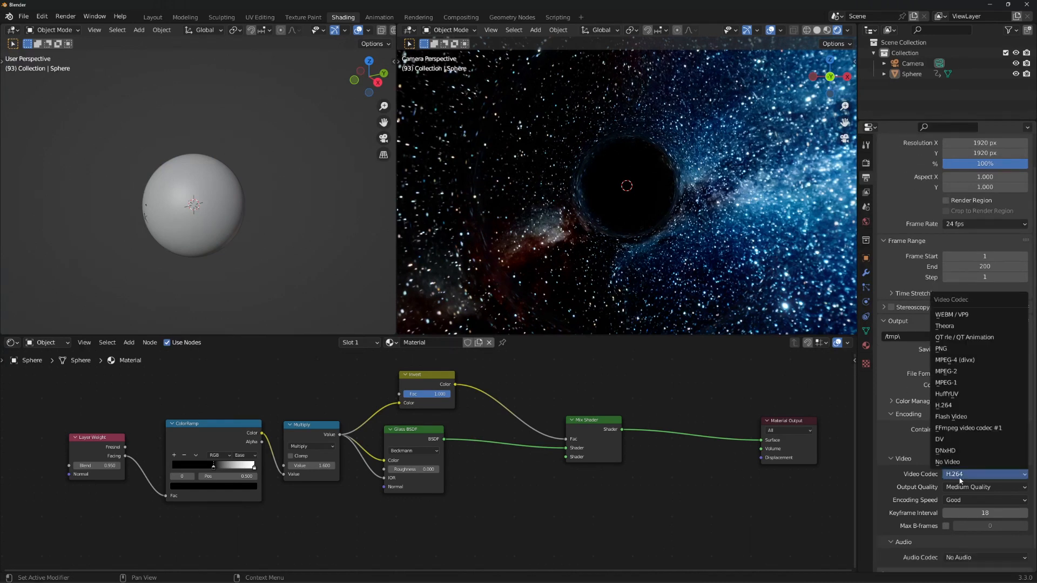
click(960, 480)
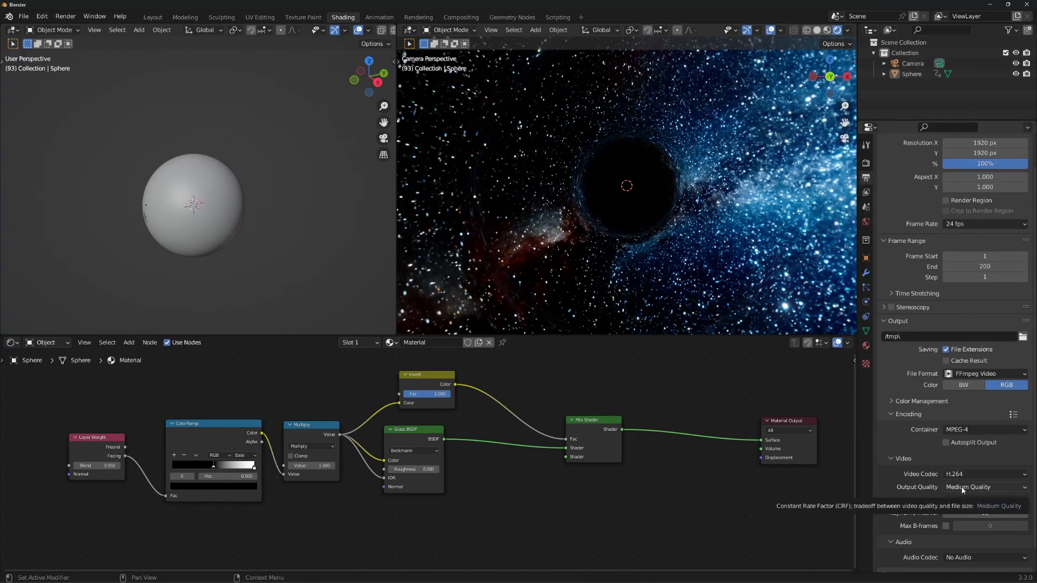
click(963, 488)
click(979, 453)
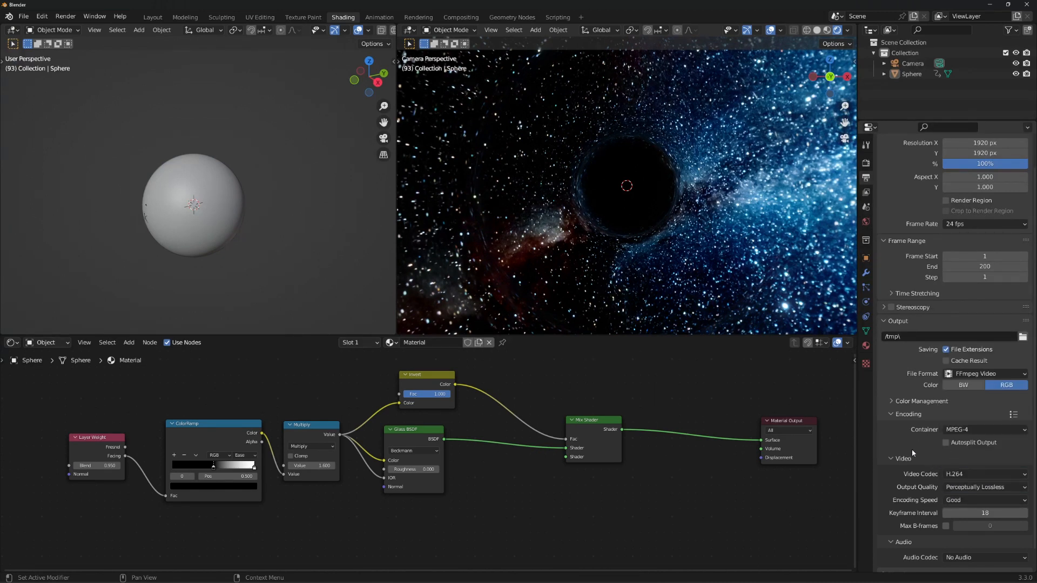
scroll(912, 451, down, 1)
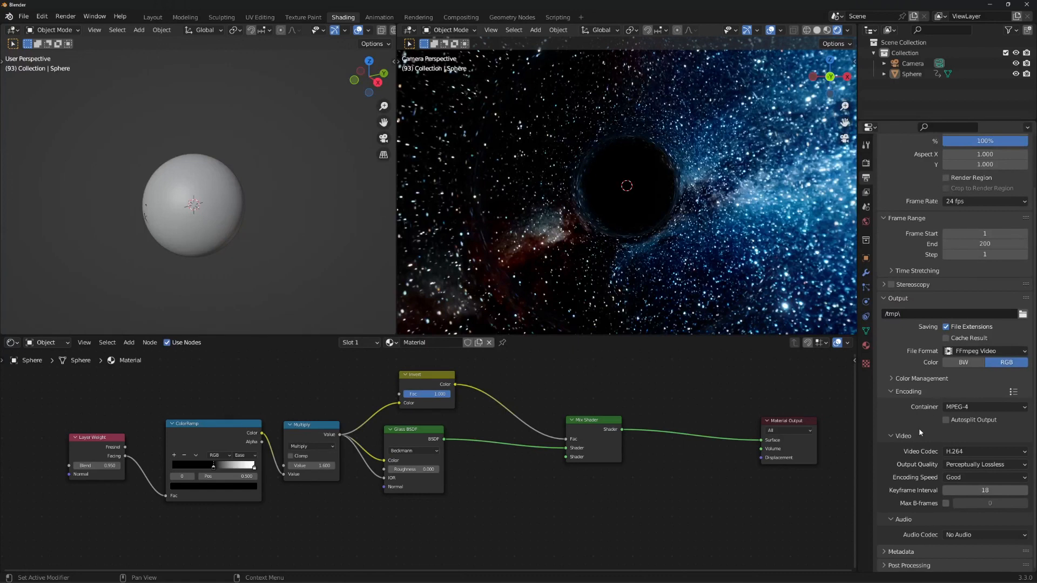
scroll(906, 202, up, 3)
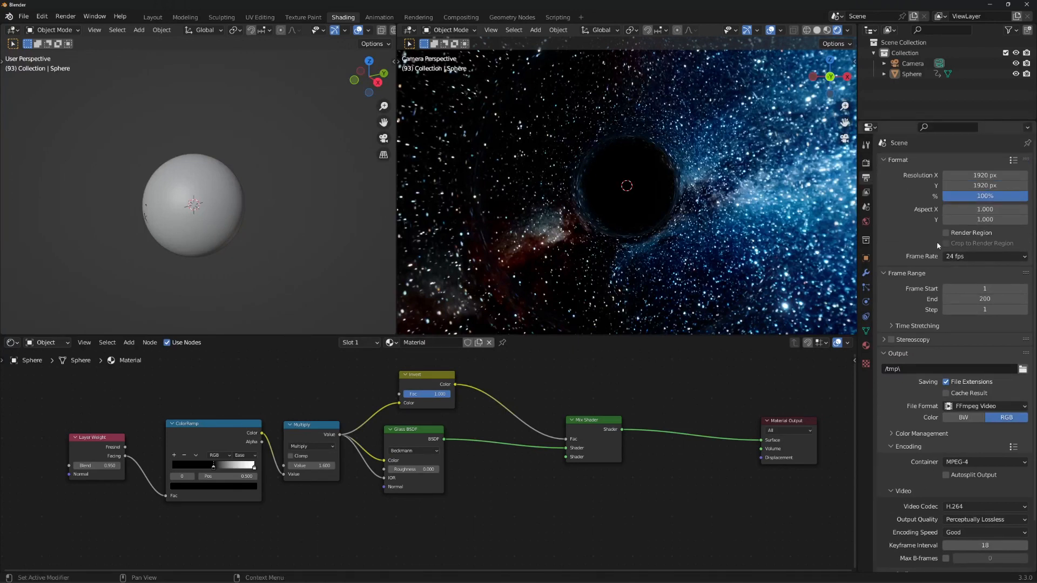
scroll(942, 400, down, 3)
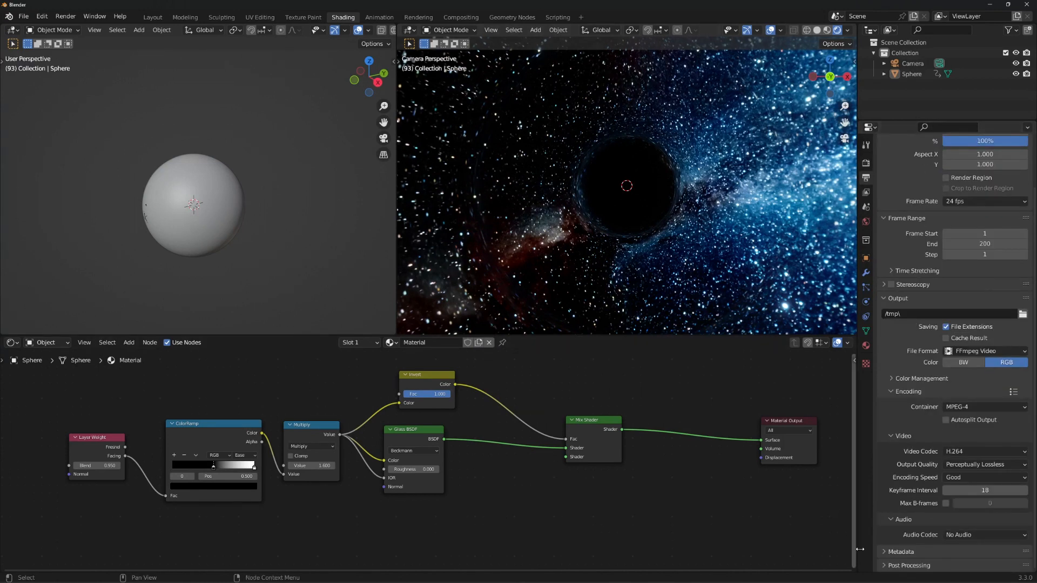
scroll(918, 351, up, 3)
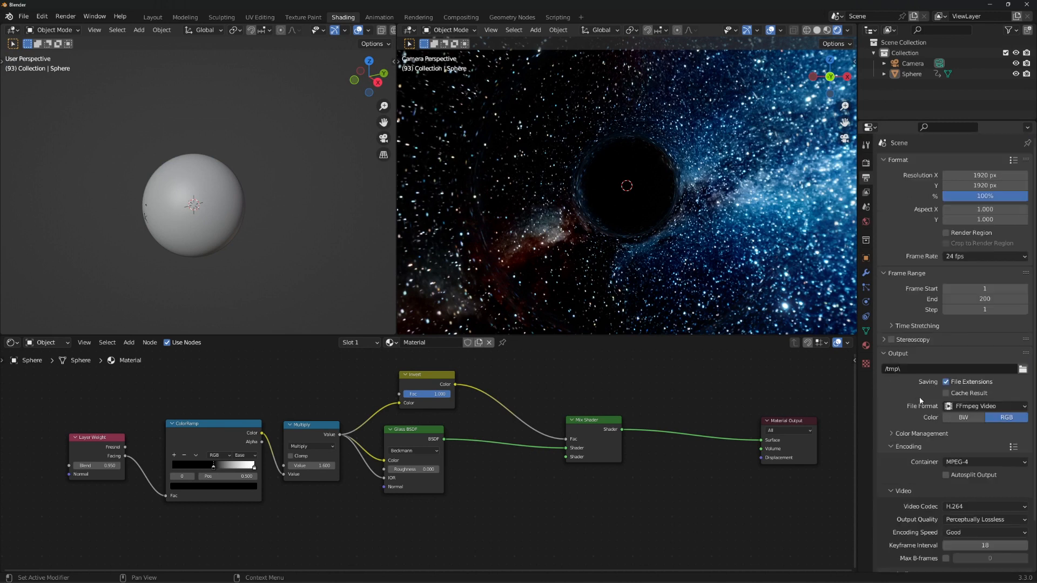
Step: Select the camera and check its square frame around the black hole in the rendered camera view
click(913, 63)
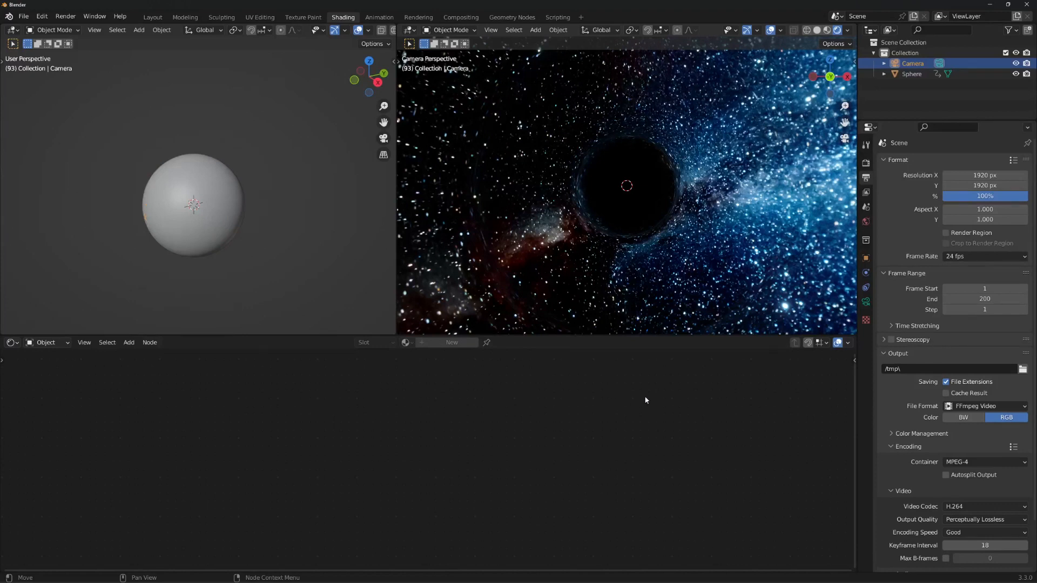
scroll(644, 222, down, 8)
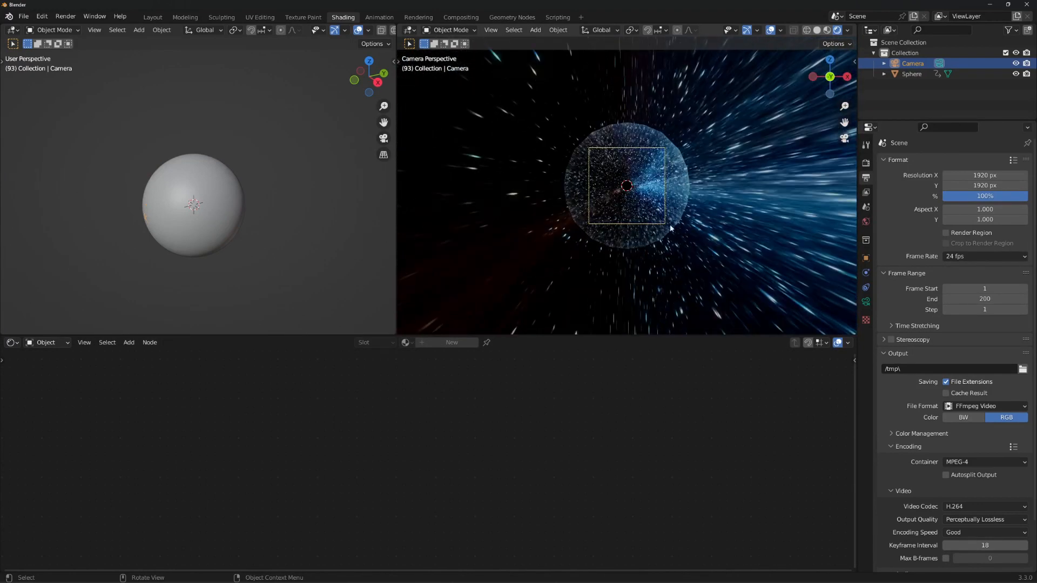
scroll(670, 224, up, 5)
middle_drag(730, 195, 657, 196)
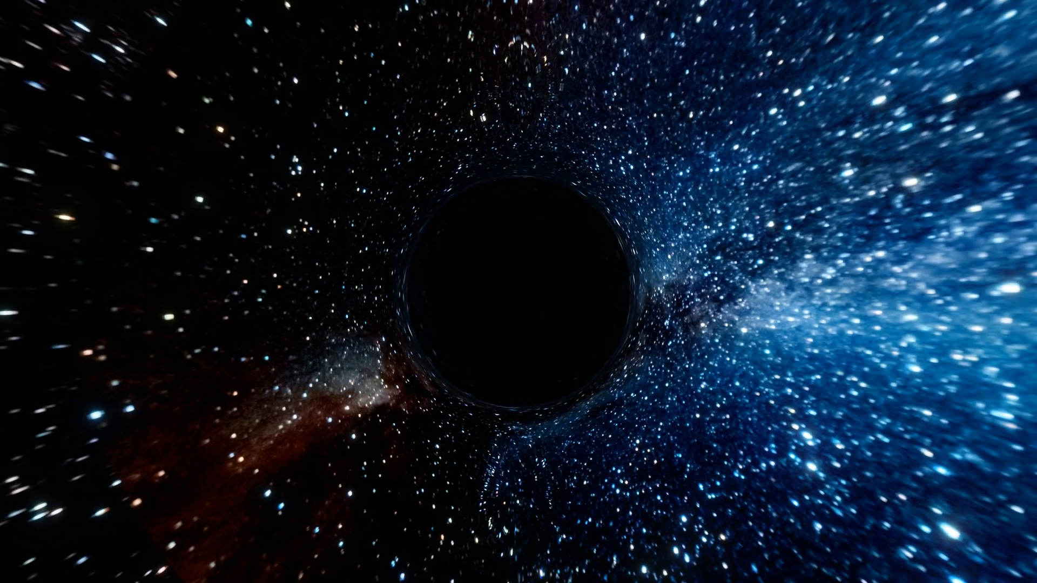